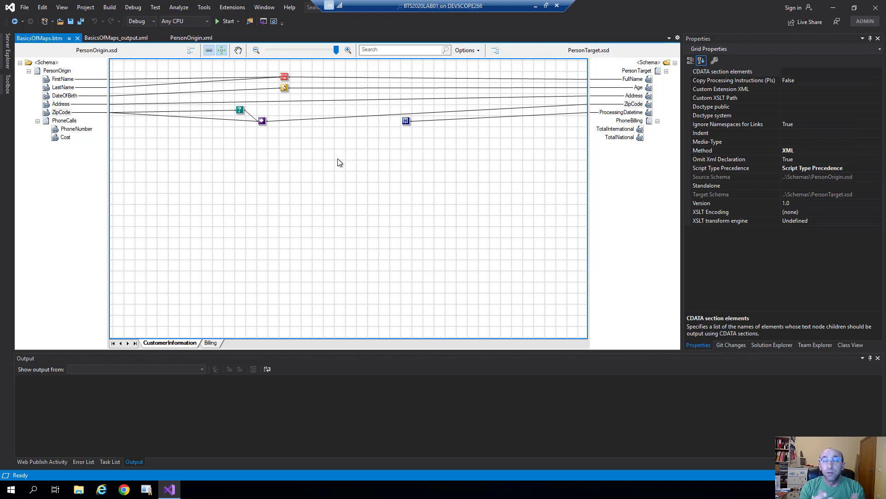
Step: Inspect the inputs of the String Concatenate functoid that feeds FullName, leaving its configuration as it is
click(285, 78)
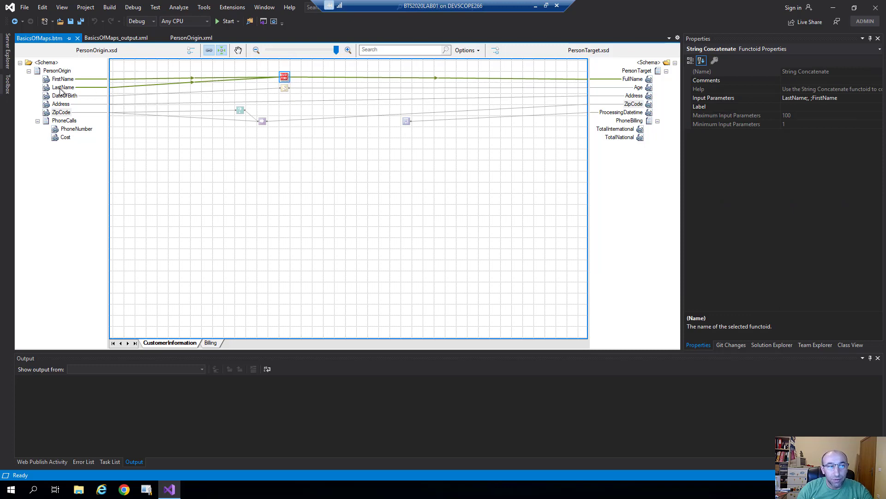
double_click(281, 77)
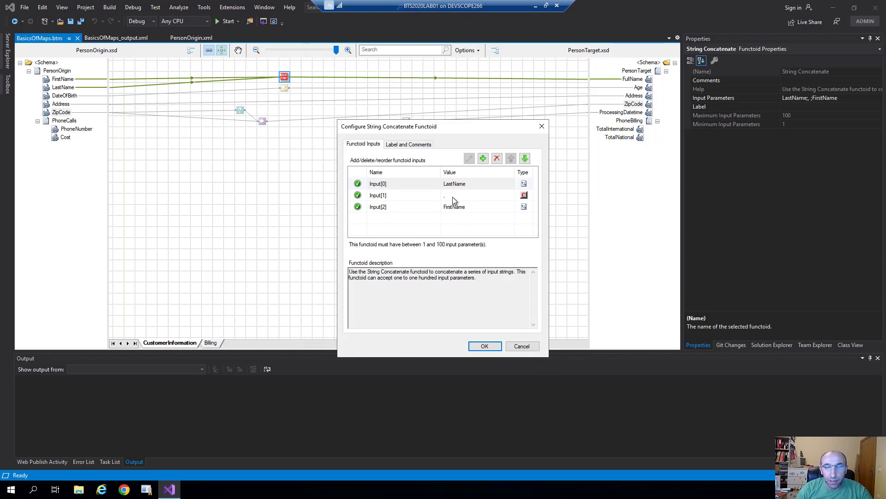
click(542, 126)
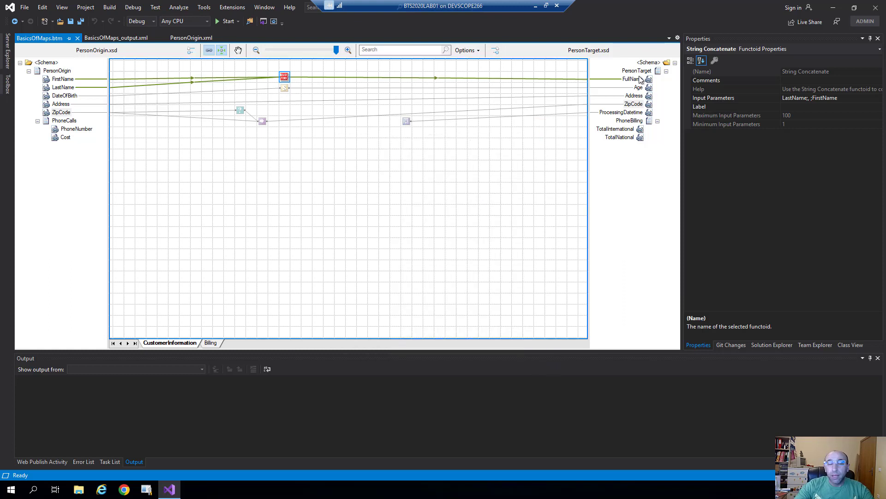
Step: Review the input and the inline C# script of the Scripting functoid that links DateOfBirth to Age
click(285, 89)
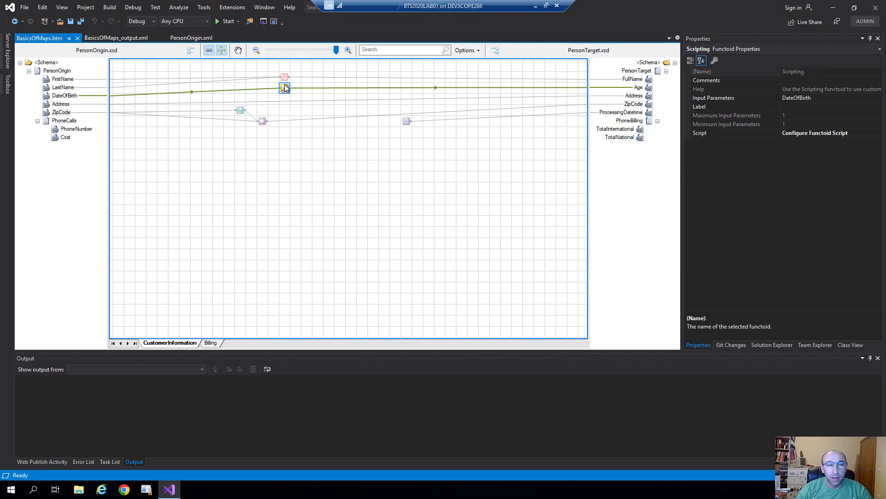
double_click(285, 89)
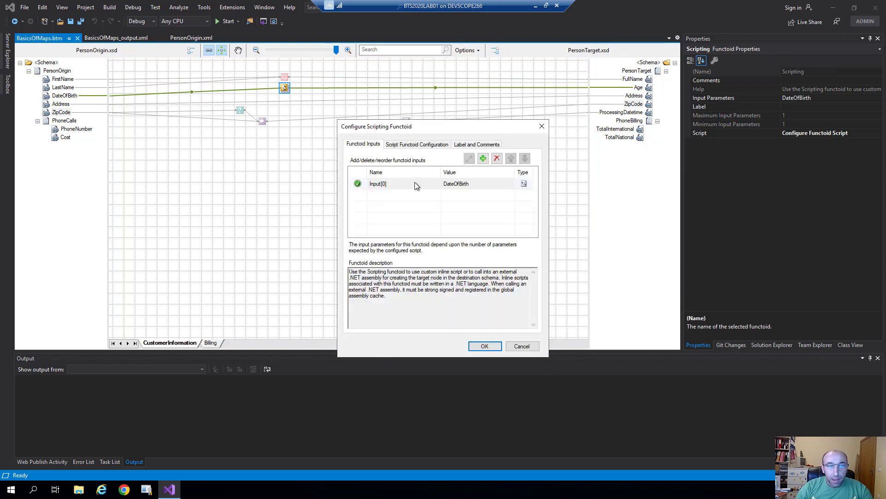
click(411, 147)
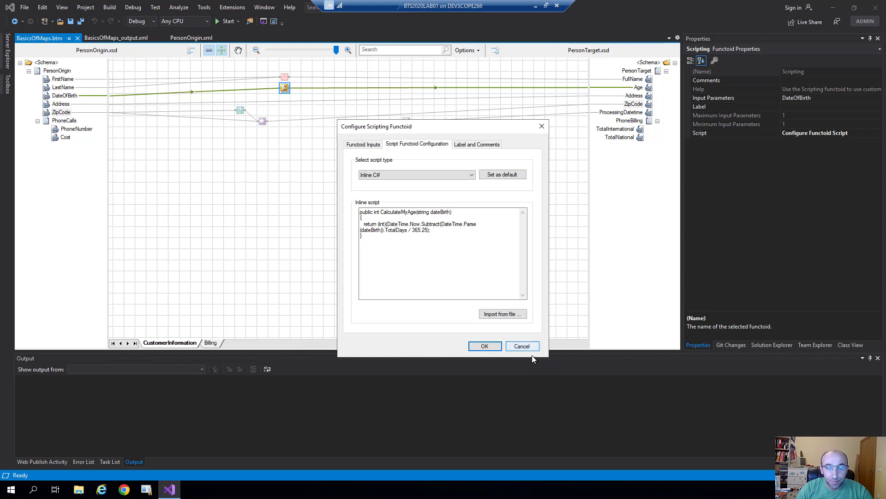
click(521, 346)
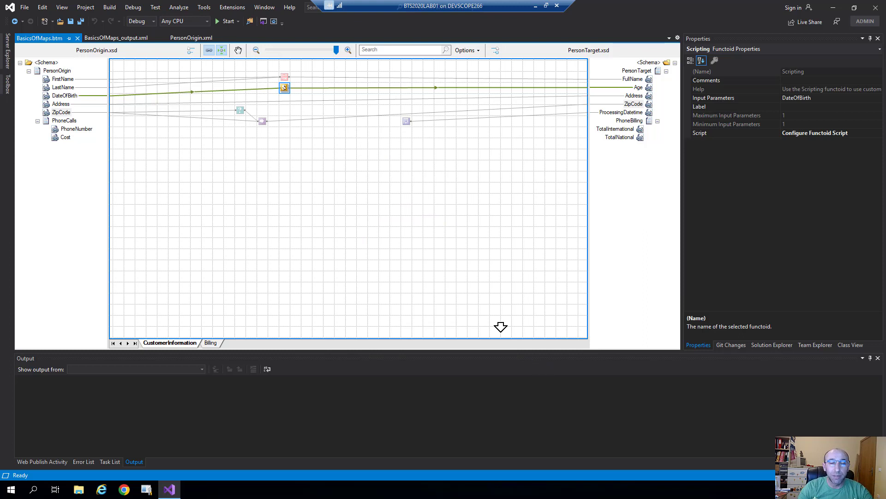
Step: Trace the Address link, the ZipCode mapping path and the Date and Time functoid feeding ProcessingDatetime
click(271, 104)
click(271, 102)
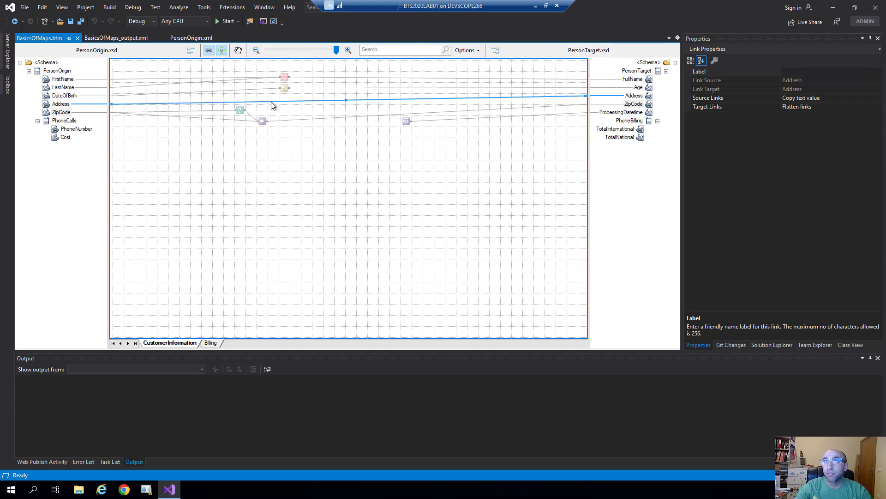
click(59, 113)
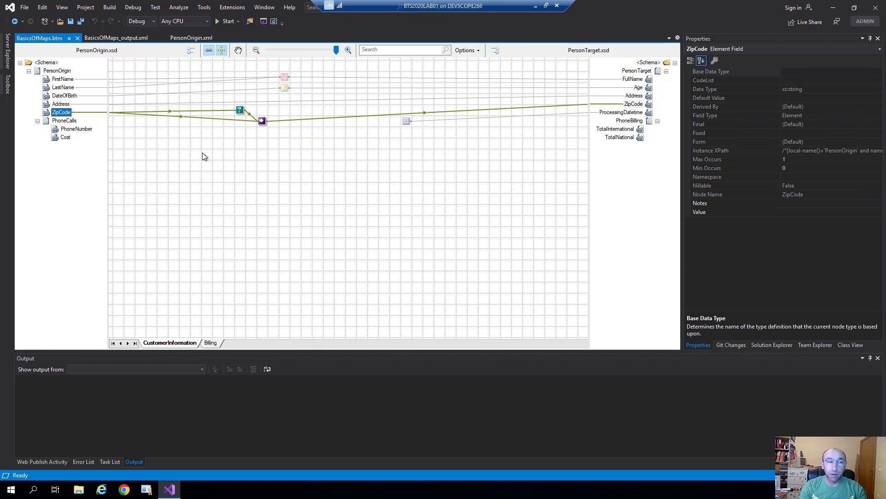
click(197, 151)
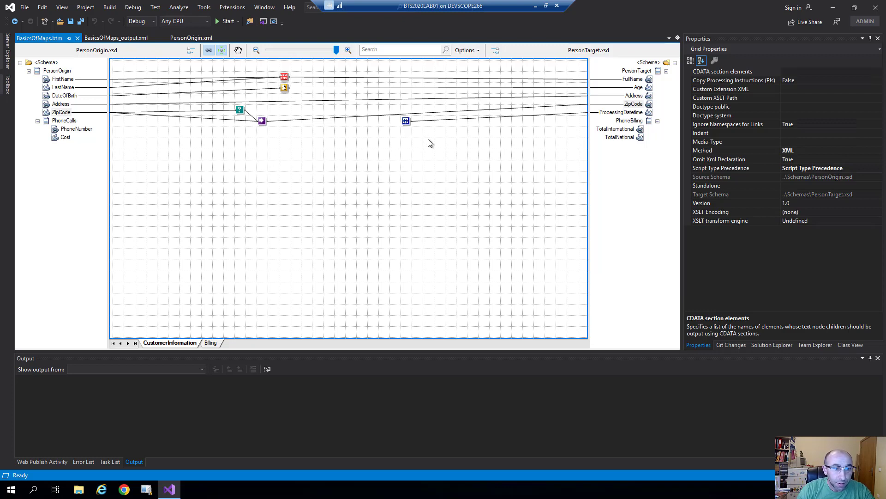
click(406, 121)
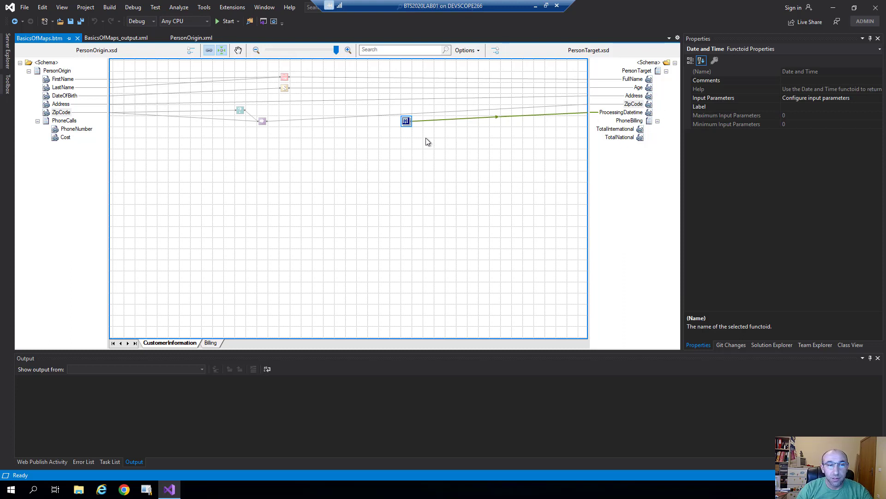
Step: Show the Billing page of the map and inspect the inputs of its String Left functoid
click(211, 344)
click(288, 222)
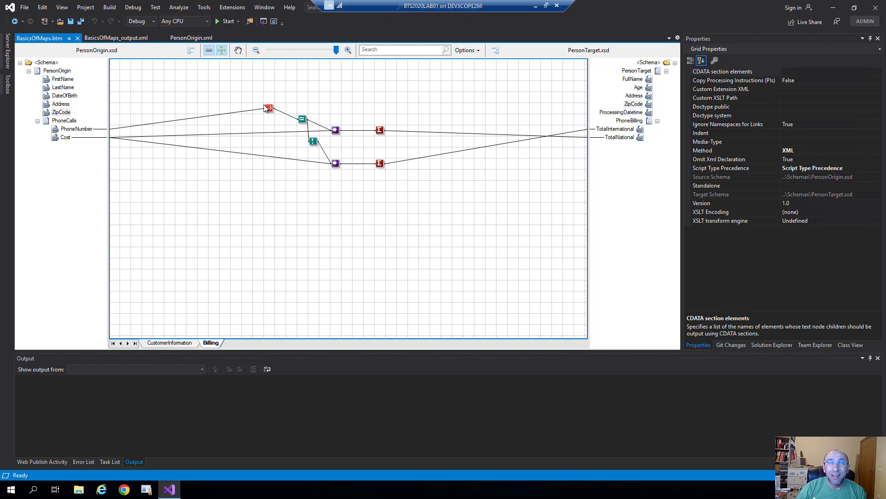
mouse_move(265, 108)
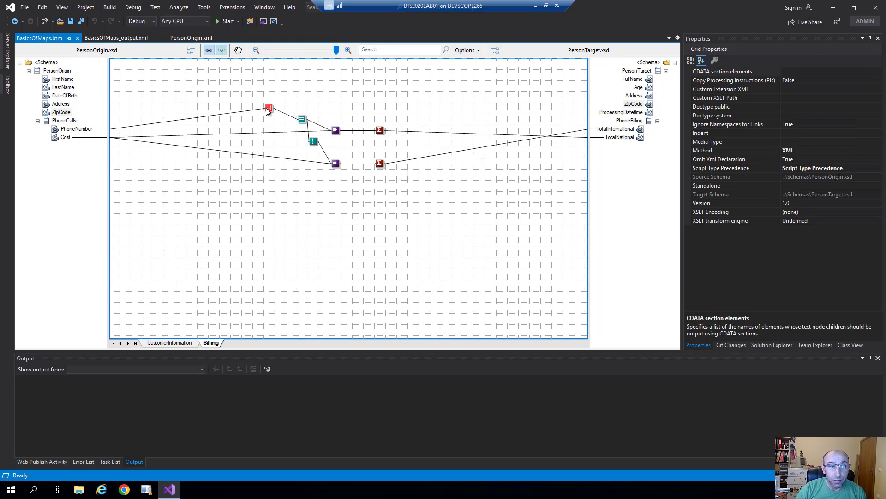
double_click(267, 109)
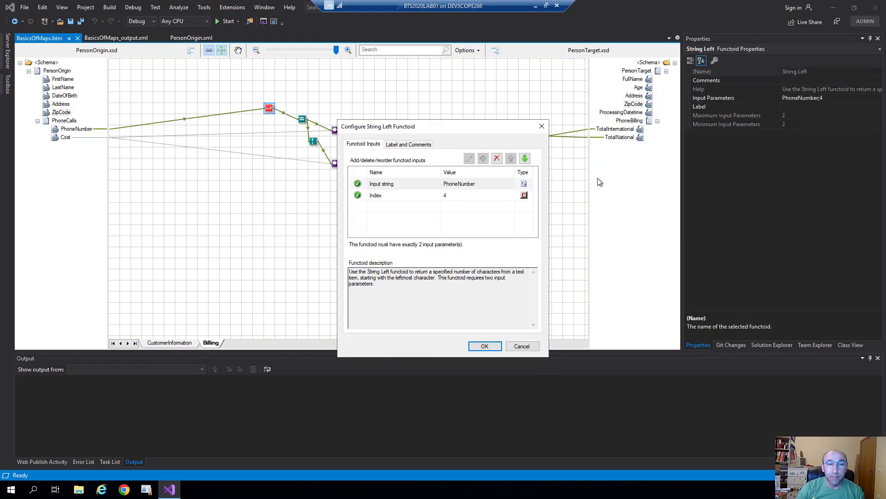
click(542, 126)
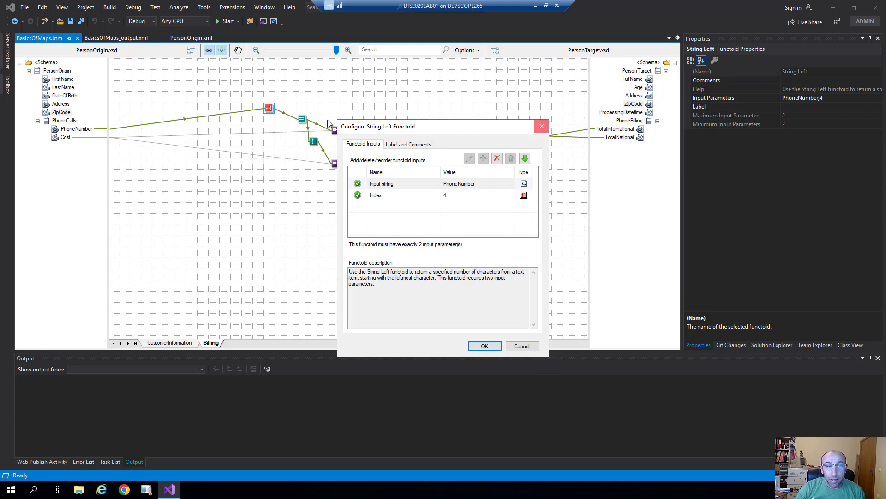
Step: Inspect the Equal functoid's inputs and trace the links leading to TotalNational and TotalInternational
double_click(302, 119)
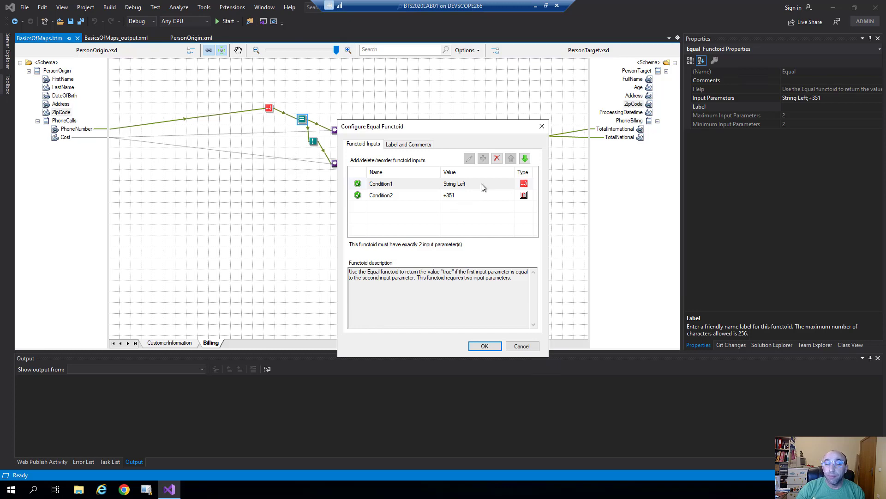
click(542, 126)
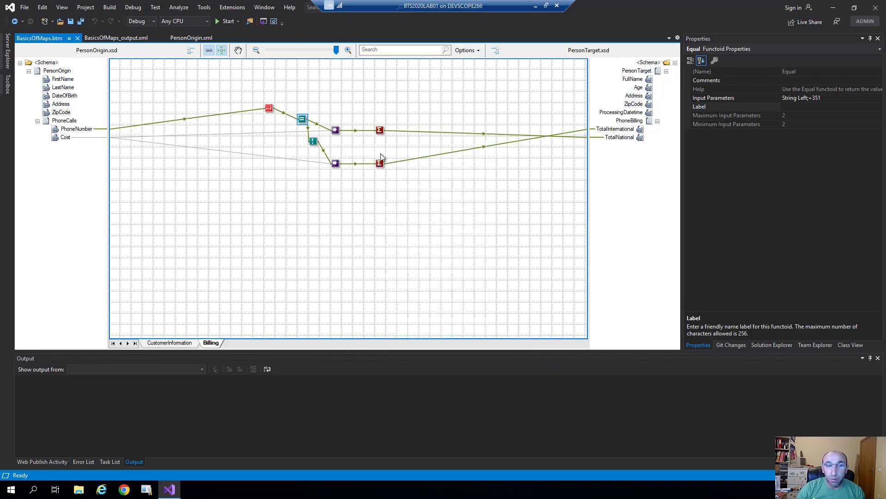
click(336, 130)
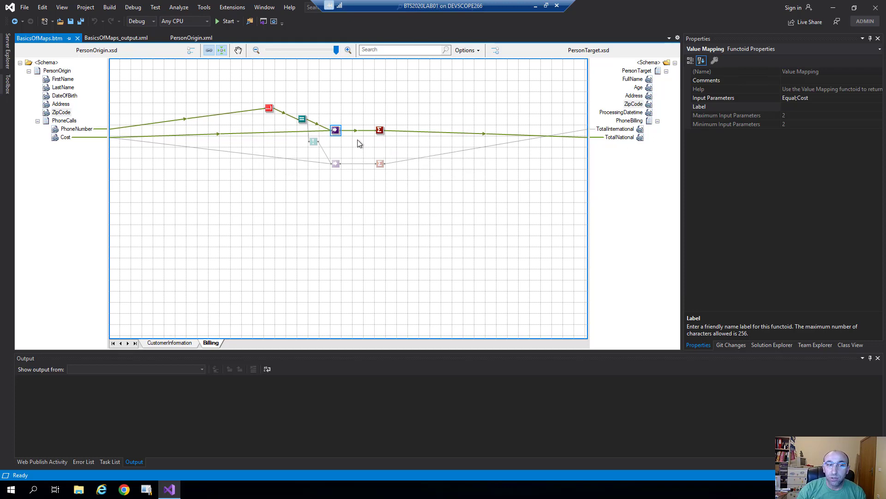
click(625, 130)
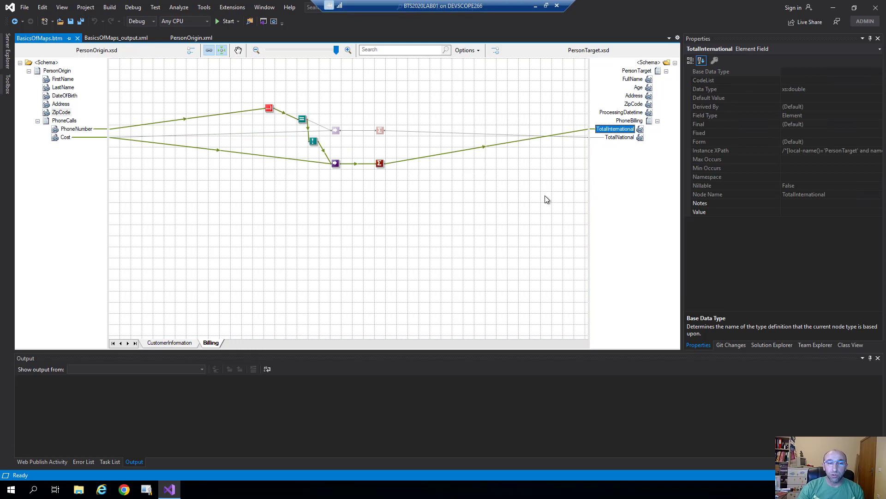
Step: Review the PersonOrigin.xml source message and the TestMap properties of BasicsOfMaps.btm
click(190, 38)
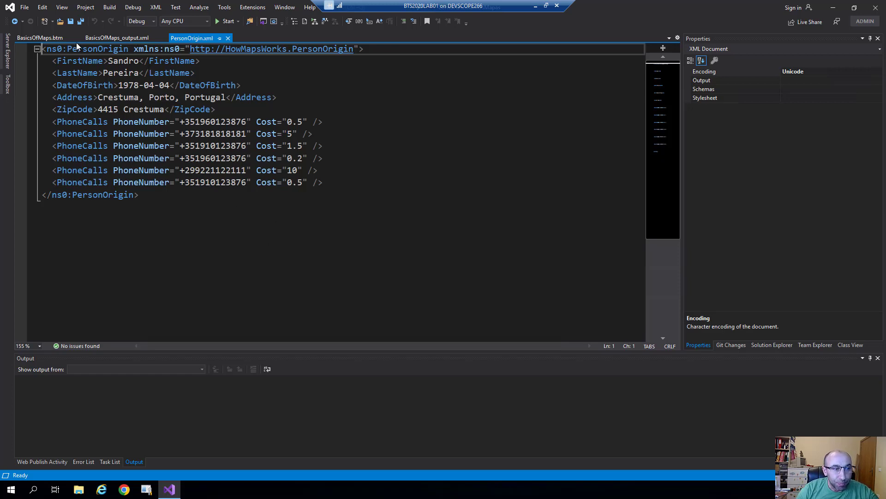
click(52, 37)
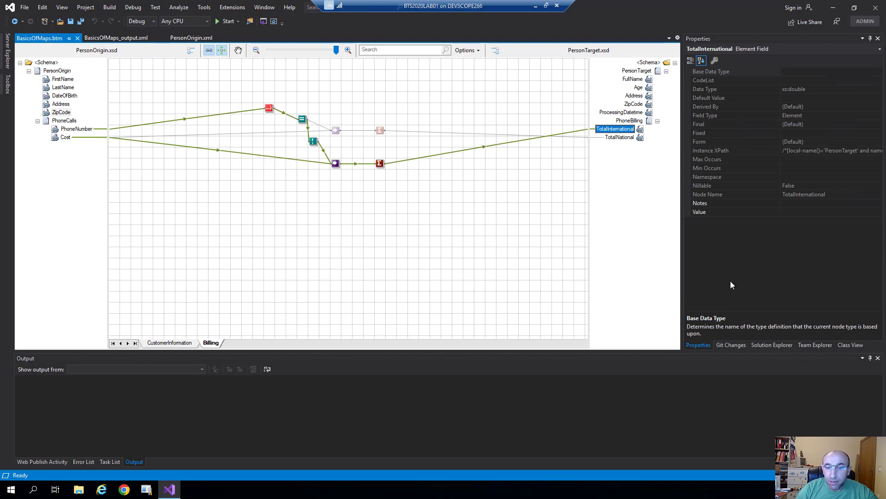
click(772, 344)
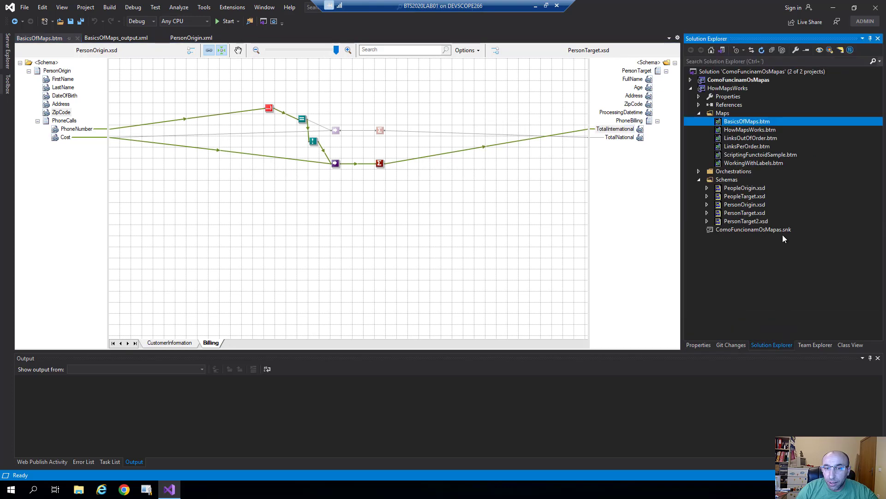
right_click(745, 121)
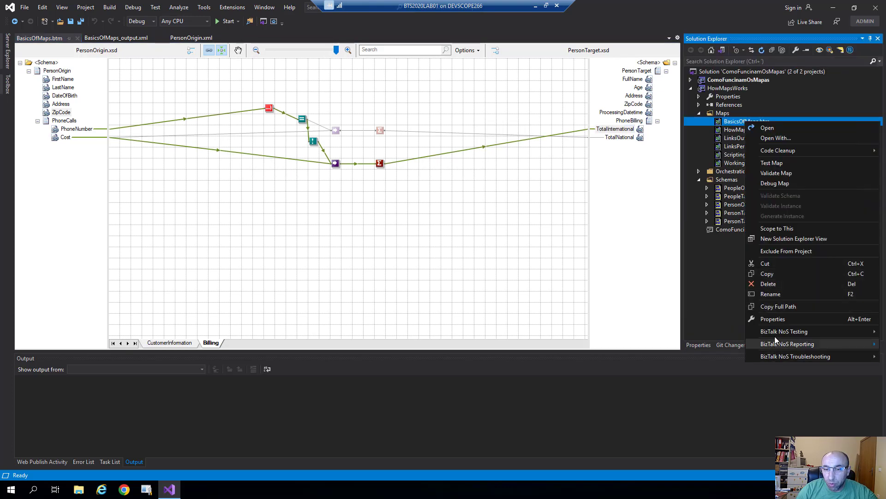
click(774, 320)
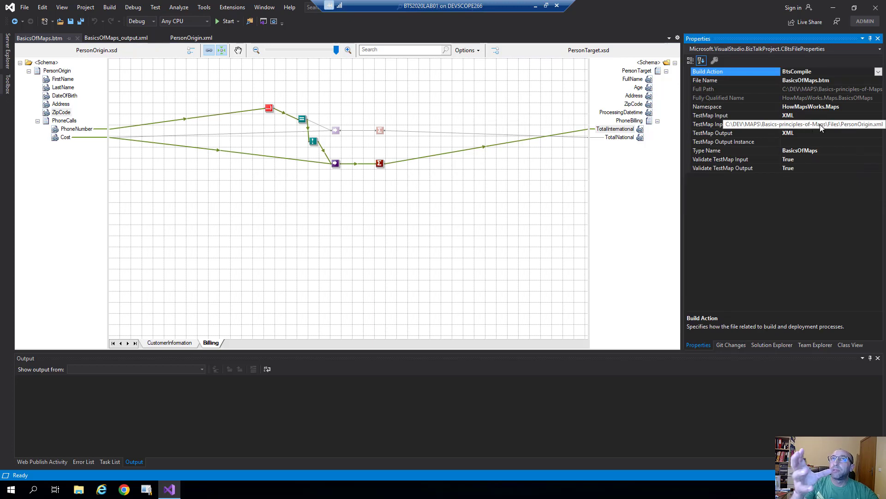
Step: Run Test Map on BasicsOfMaps.btm from the HowMapsWorks project
click(785, 345)
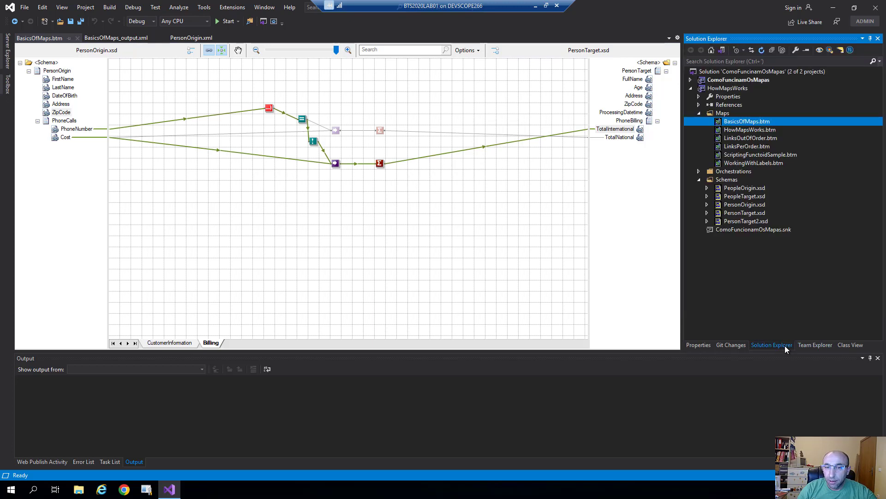
right_click(742, 123)
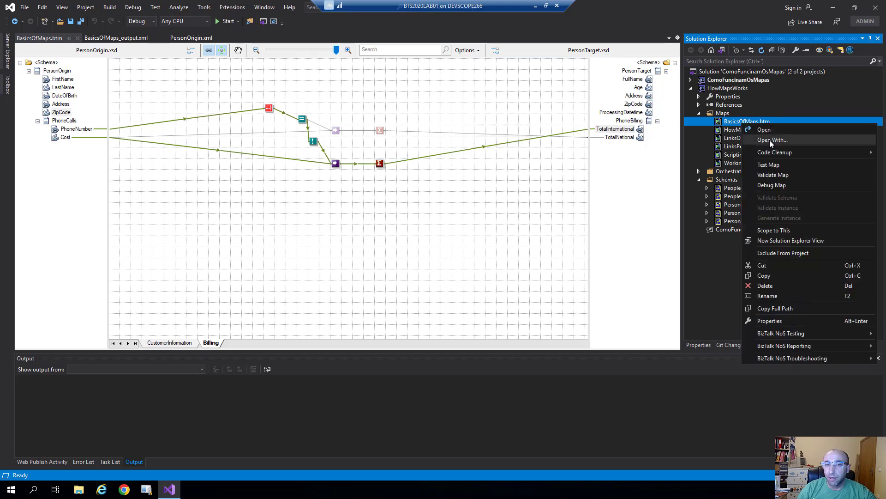
key(Escape)
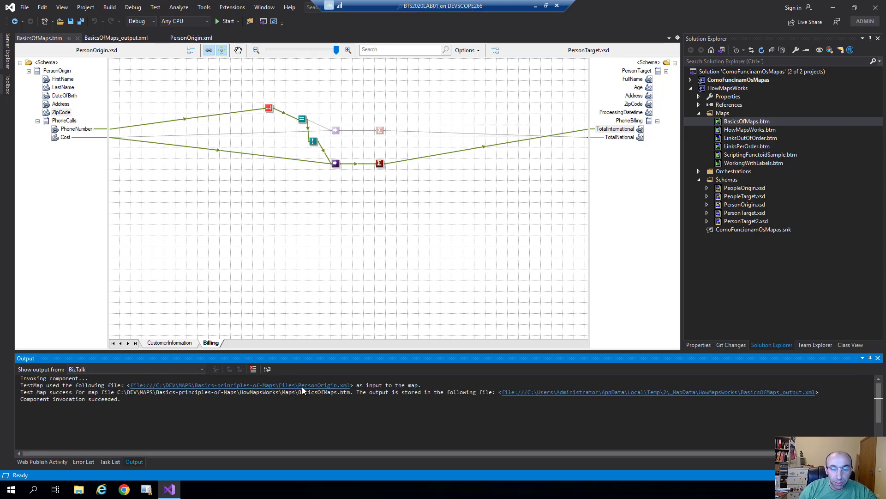
Step: Open the generated BasicsOfMaps_output.xml and format the document so its elements are indented on separate lines
ctrl+click(624, 398)
click(312, 235)
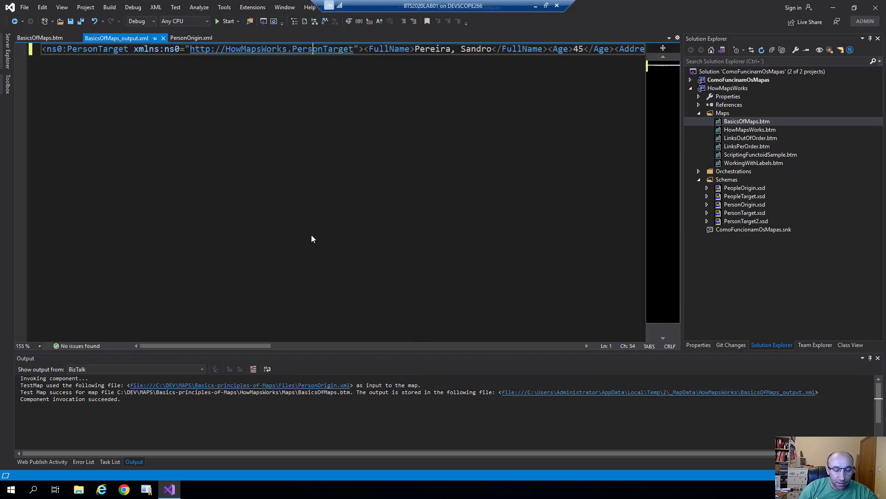
key(ctrl+k)
key(ctrl+d)
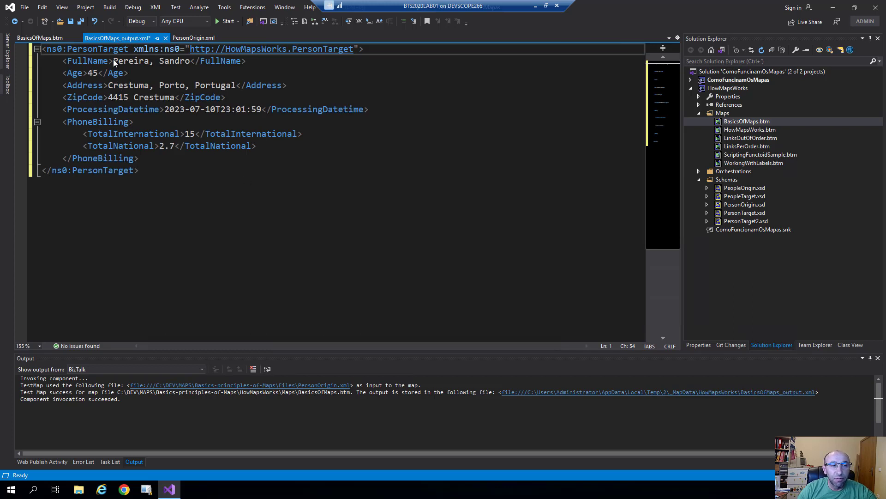
Step: Examine the mapped FullName, Age, Address, ZipCode, ProcessingDatetime and TotalInternational values in the output XML
drag(112, 59, 188, 62)
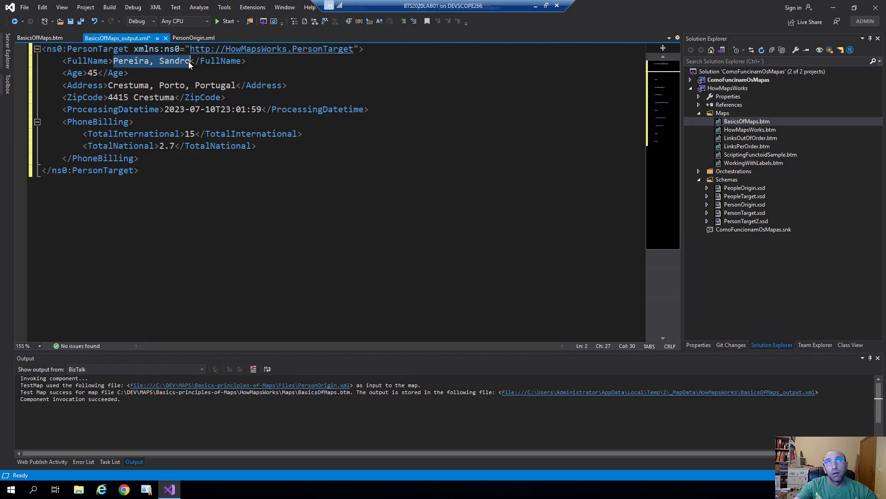
double_click(91, 73)
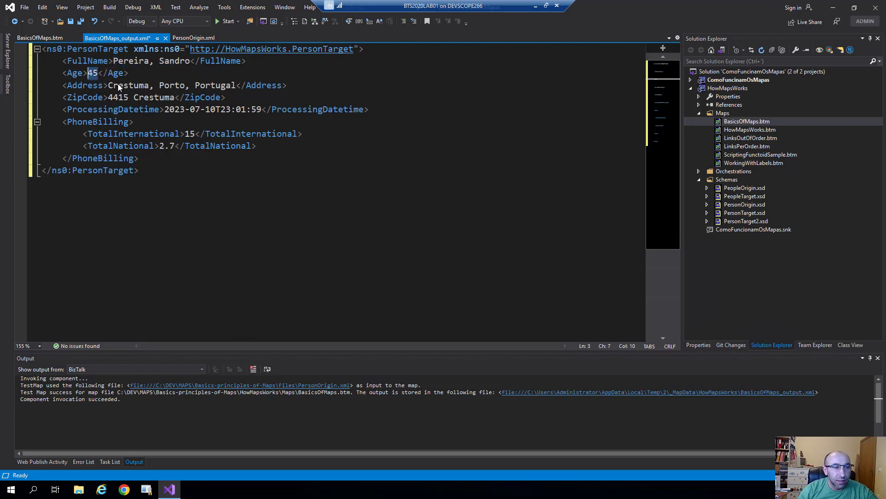
drag(108, 87, 179, 88)
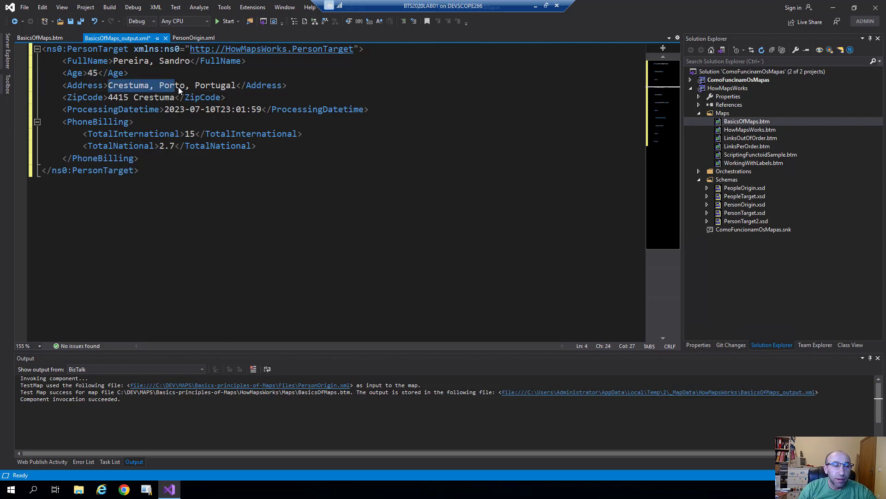
click(99, 98)
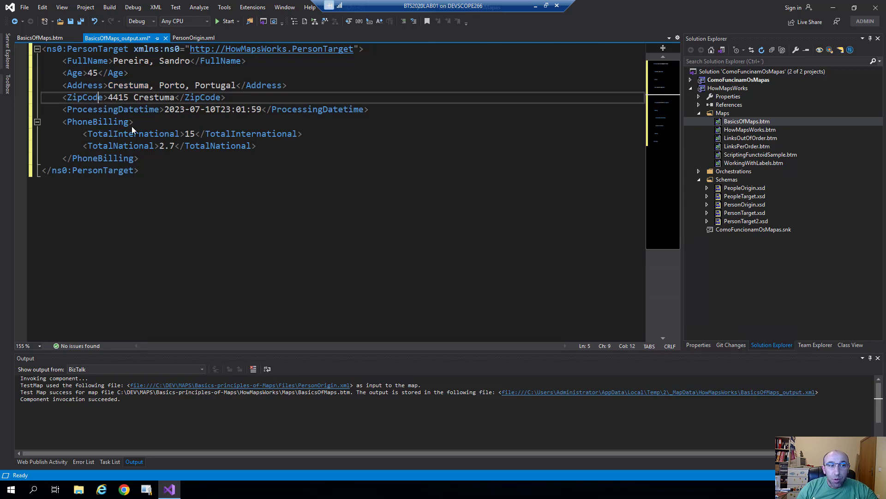
drag(160, 114, 262, 114)
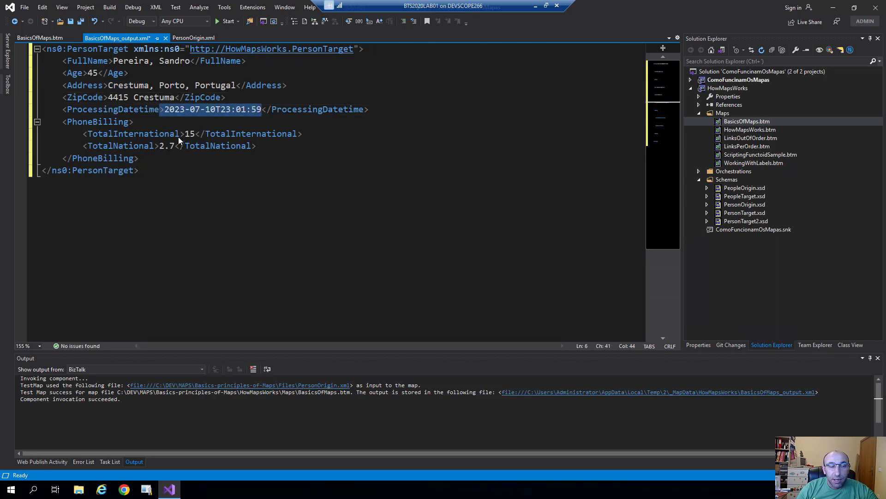
drag(186, 135, 190, 134)
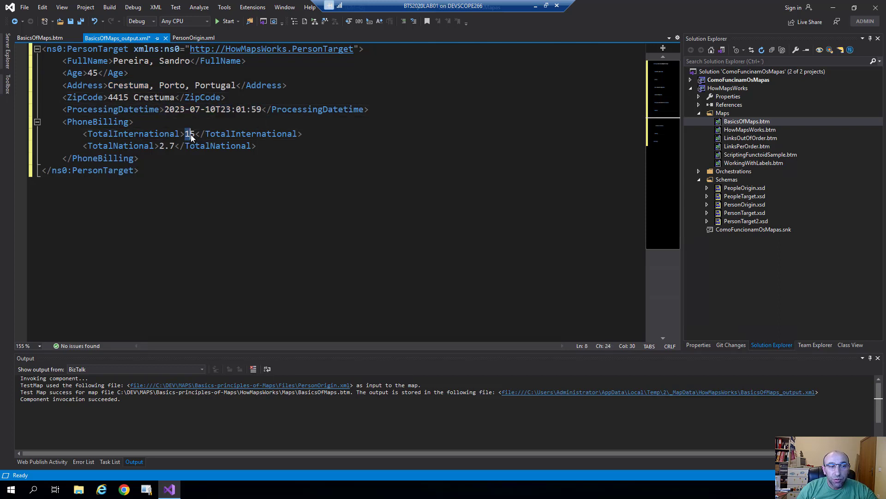
Step: Compare the national and international call costs in PersonOrigin.xml with the TotalNational and TotalInternational values in BasicsOfMaps_output.xml
click(190, 41)
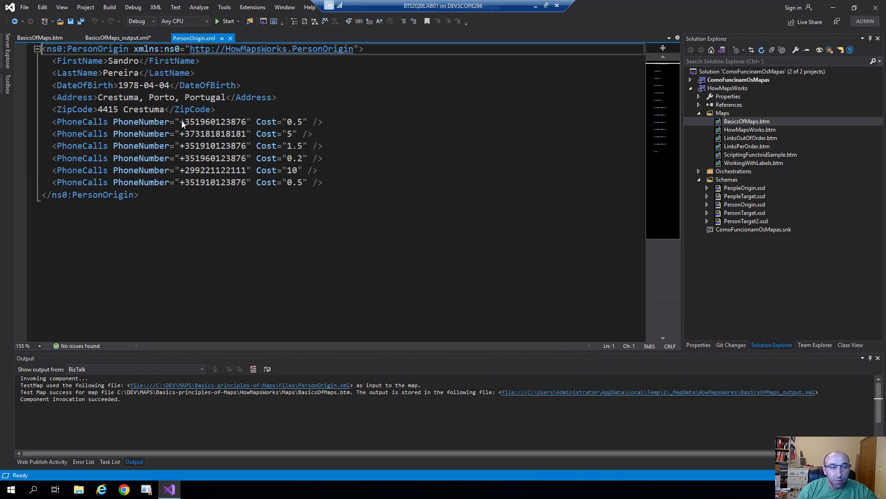
drag(180, 122, 196, 122)
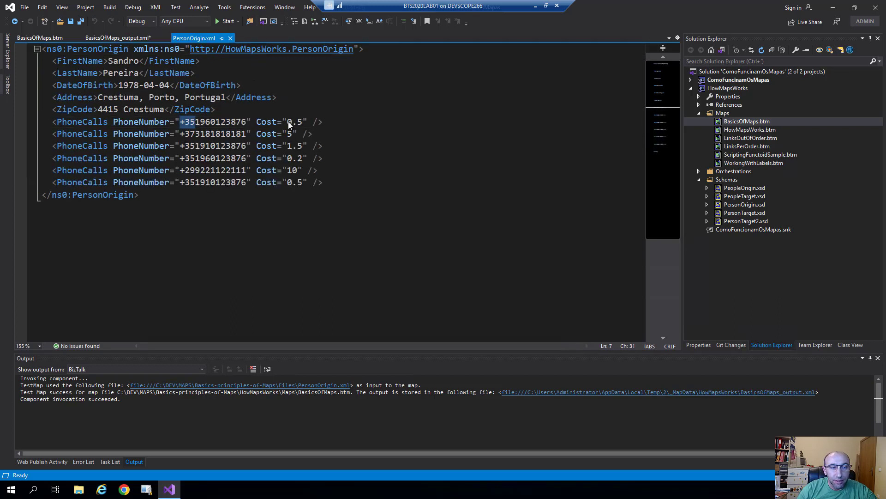
drag(287, 122, 304, 123)
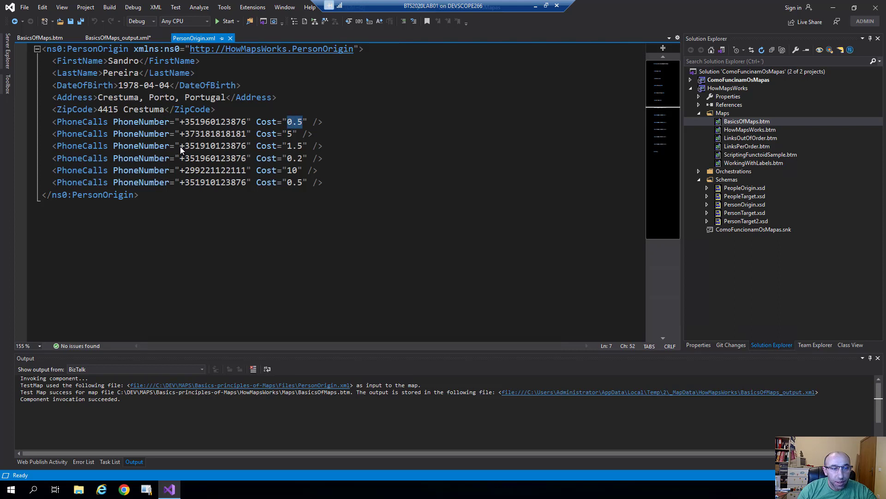
drag(288, 146, 303, 145)
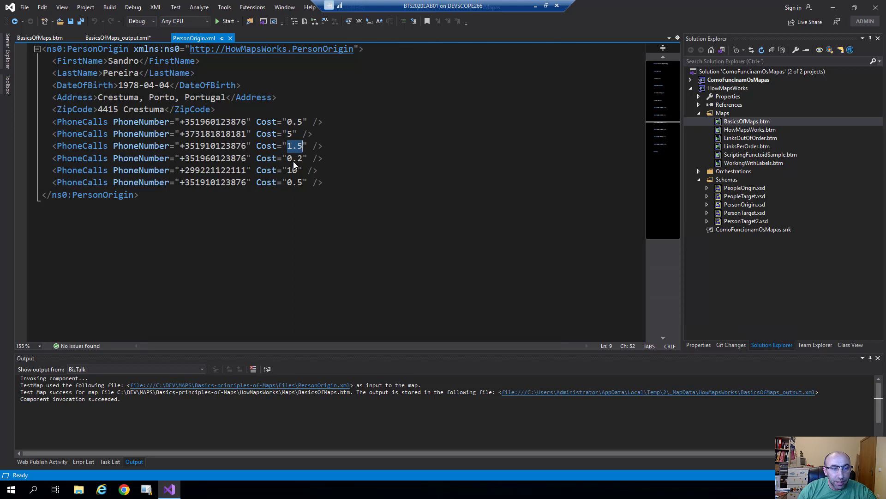
drag(288, 159, 303, 158)
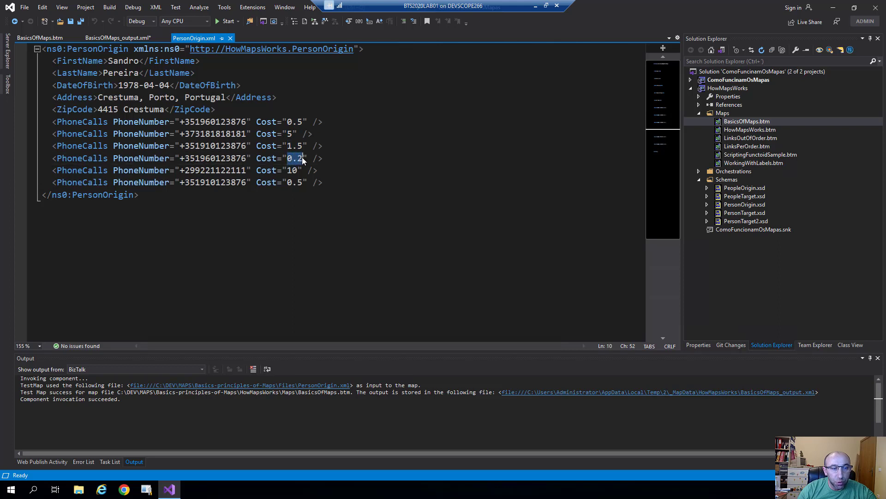
click(304, 181)
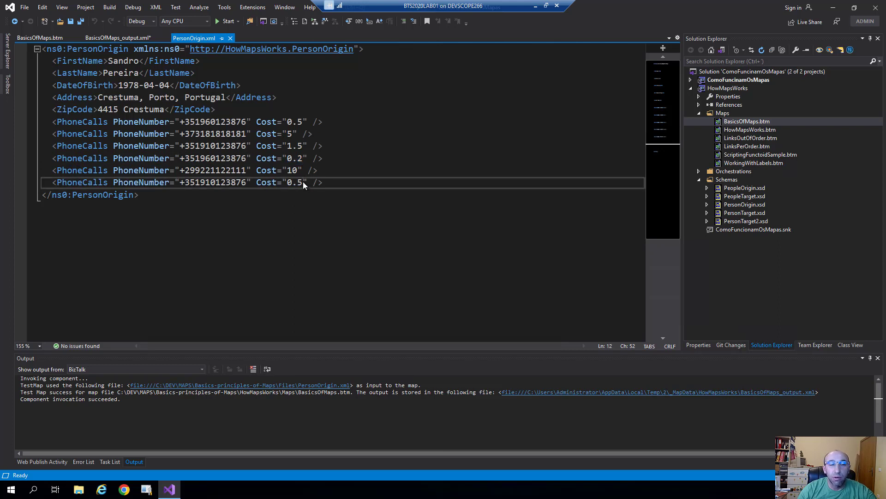
double_click(293, 170)
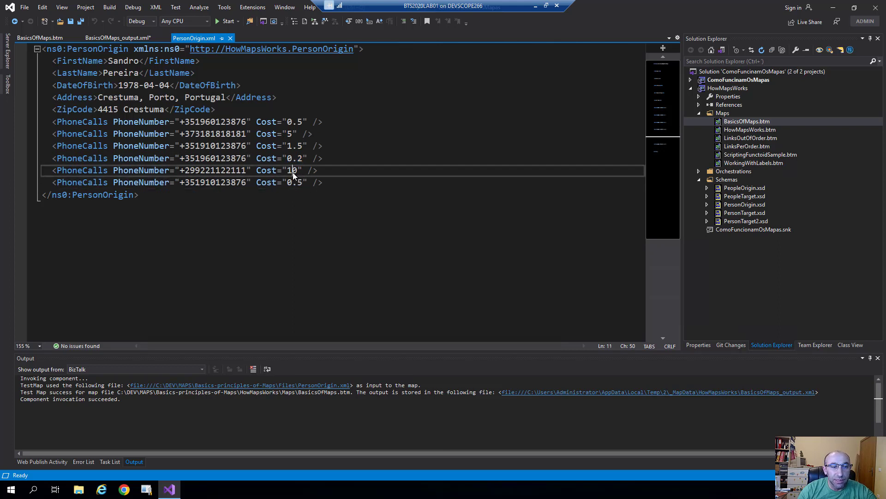
double_click(291, 134)
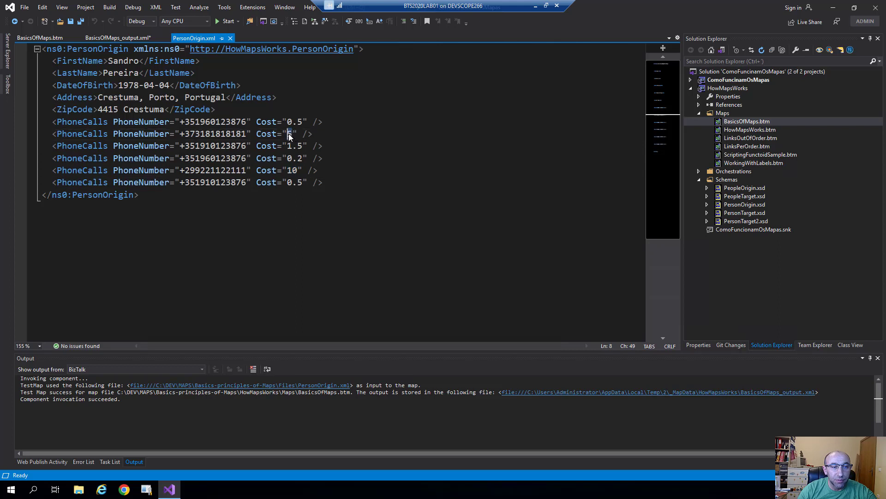
click(130, 38)
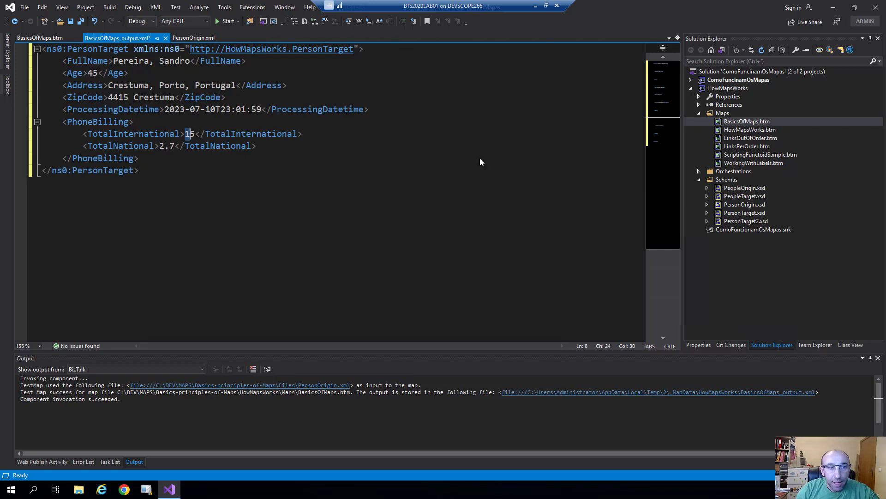
Step: Place an Uppercase functoid in the empty grid area of the Billing page in BasicsOfMaps.btm
click(23, 38)
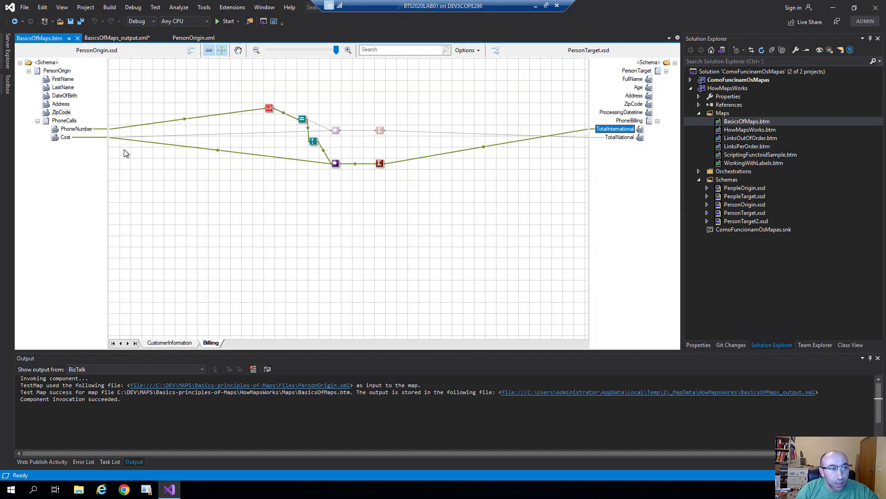
click(257, 104)
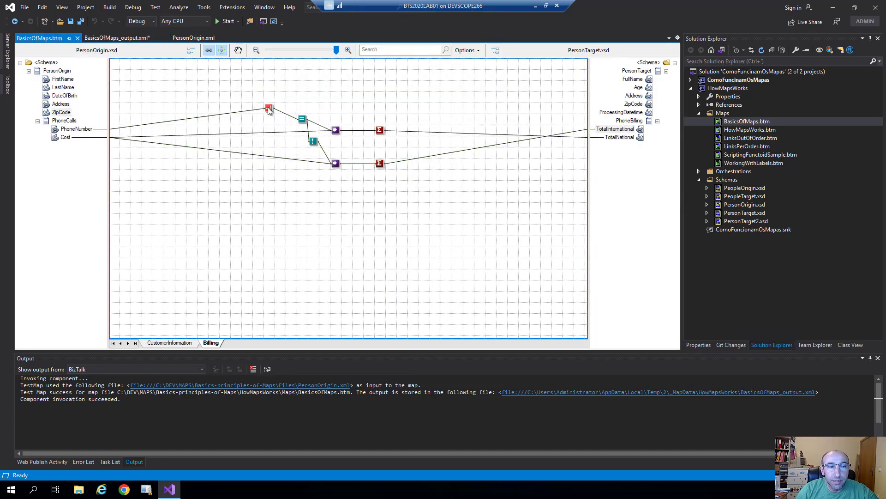
click(7, 84)
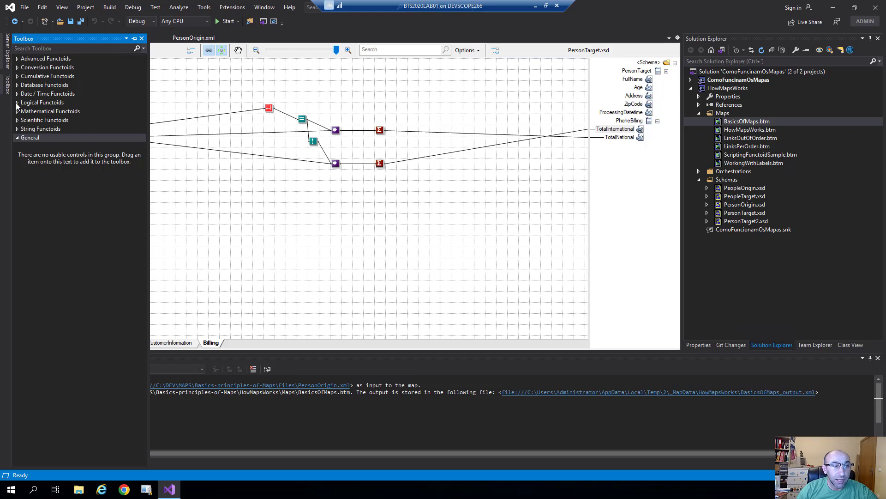
click(16, 126)
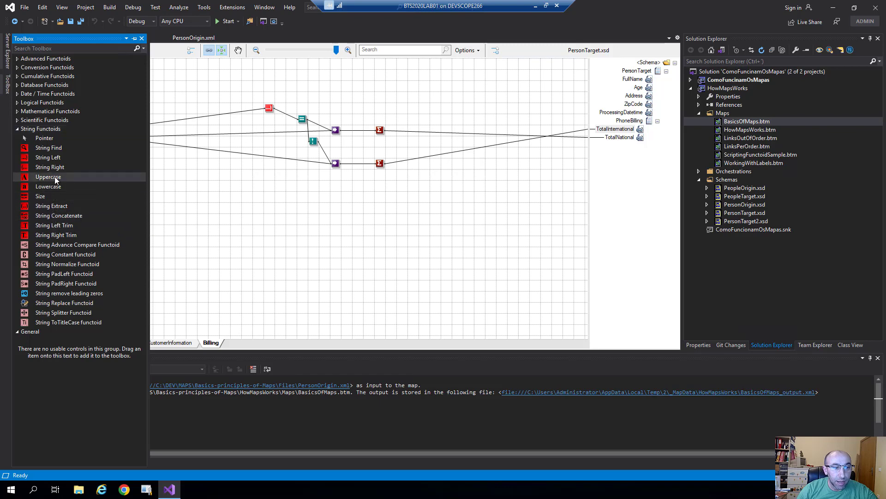
drag(55, 176, 270, 211)
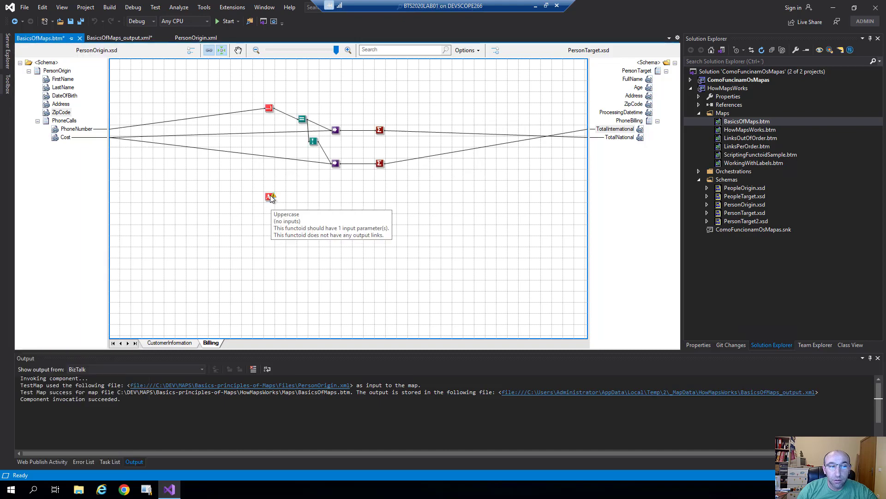
Step: Link the source FirstName to the Uppercase functoid and the functoid's output to the target FullName
drag(71, 81, 633, 79)
click(269, 196)
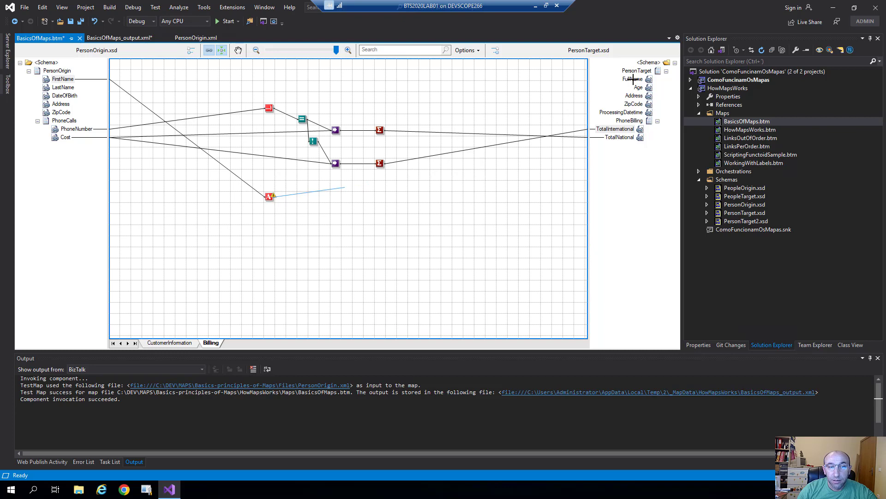
drag(634, 80, 630, 79)
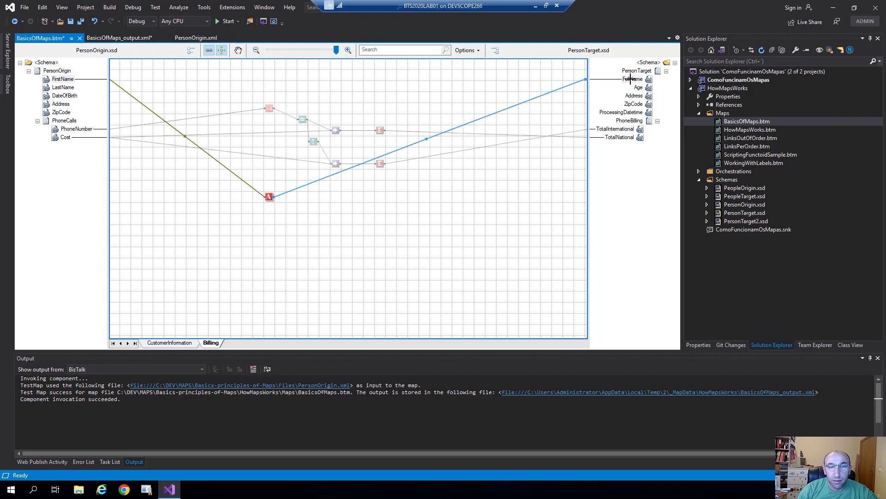
Step: Check the Uppercase functoid's input parameter and description, and delete the functoid from the Billing page
double_click(269, 198)
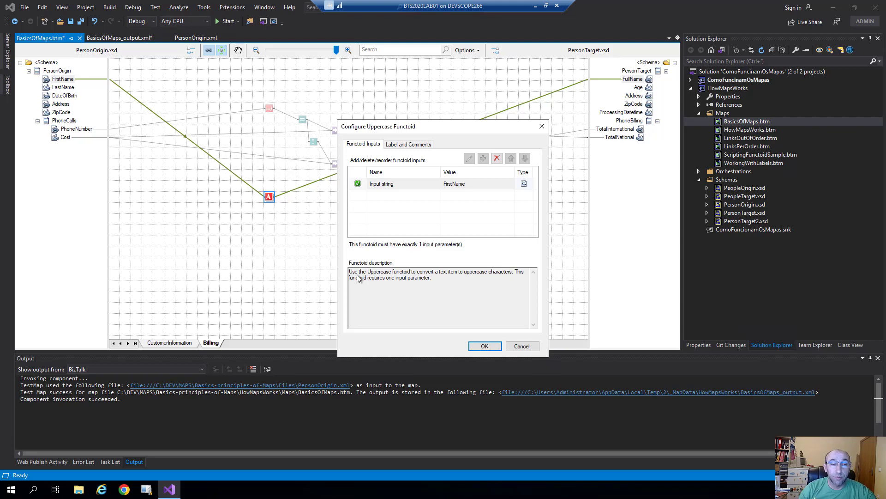
click(248, 257)
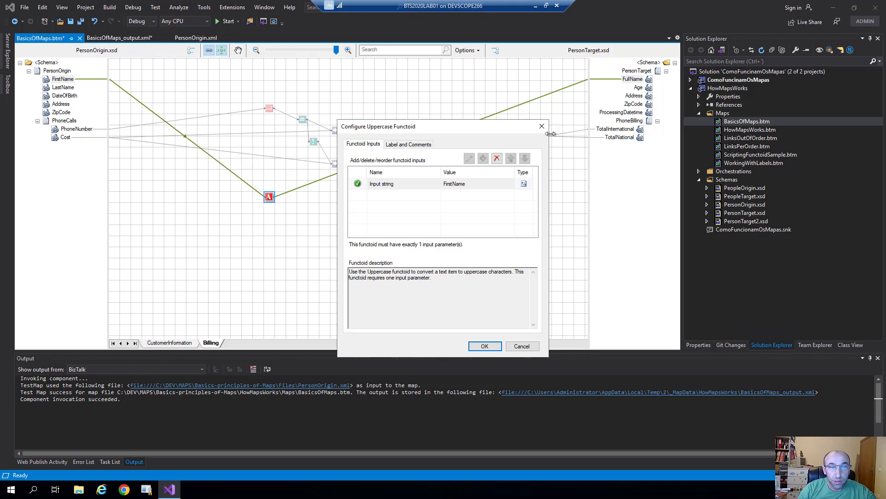
click(543, 128)
click(270, 197)
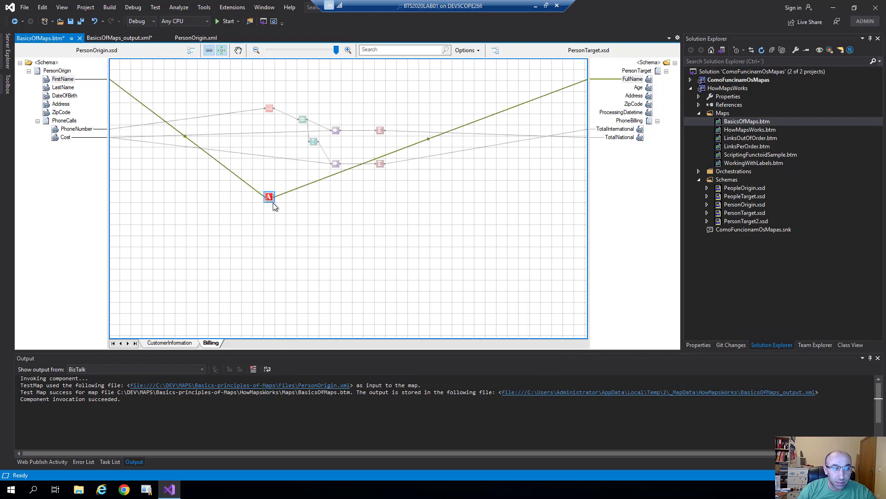
key(Delete)
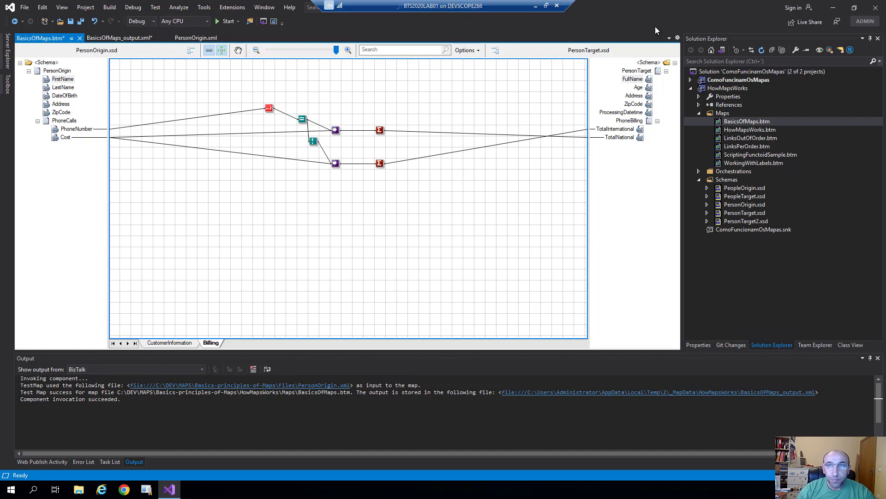
Step: Switch to the WalkInThePark.IntegartionAccount.POC solution in Visual Studio and view the Logic Apps templates available for a new project item
key(alt+Tab)
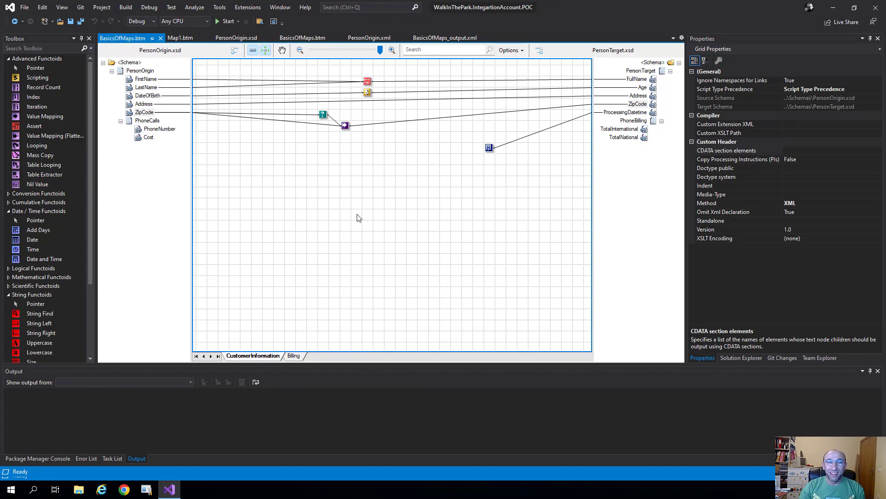
mouse_move(565, 7)
mouse_down()
mouse_move(589, 122)
mouse_move(593, 234)
mouse_move(566, 2)
mouse_up()
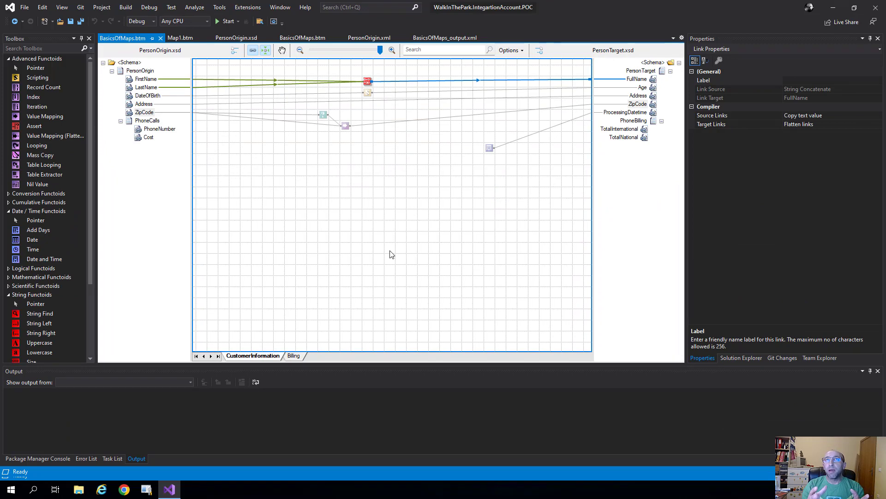
click(748, 358)
click(735, 81)
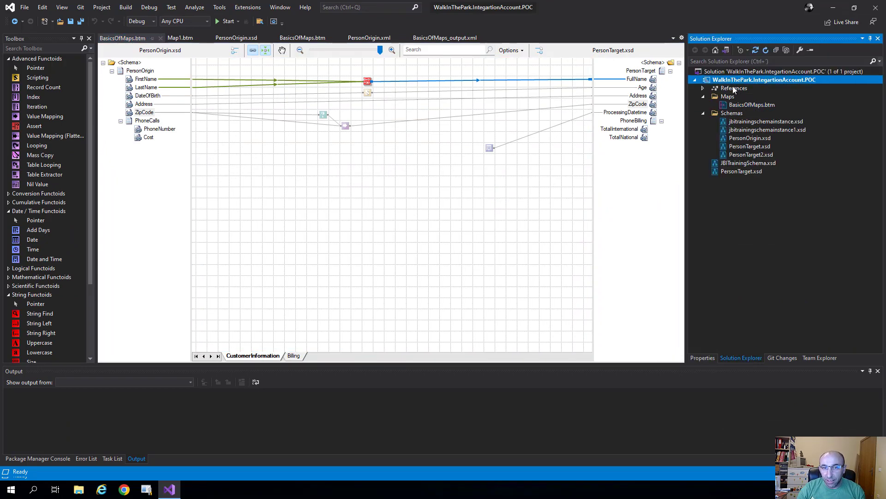
right_click(723, 79)
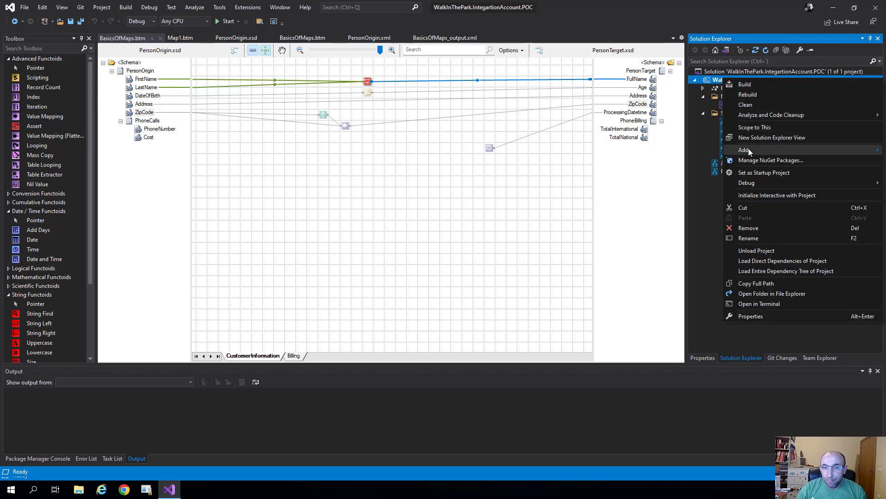
mouse_move(749, 149)
click(653, 151)
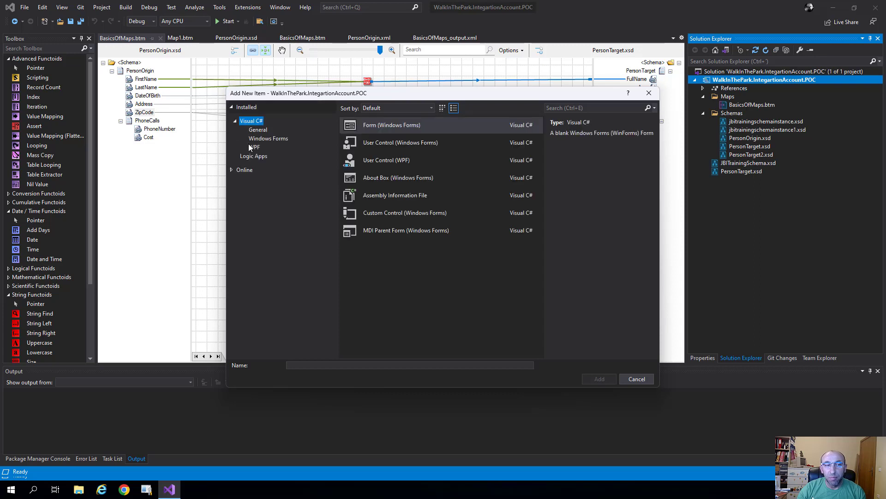
click(258, 157)
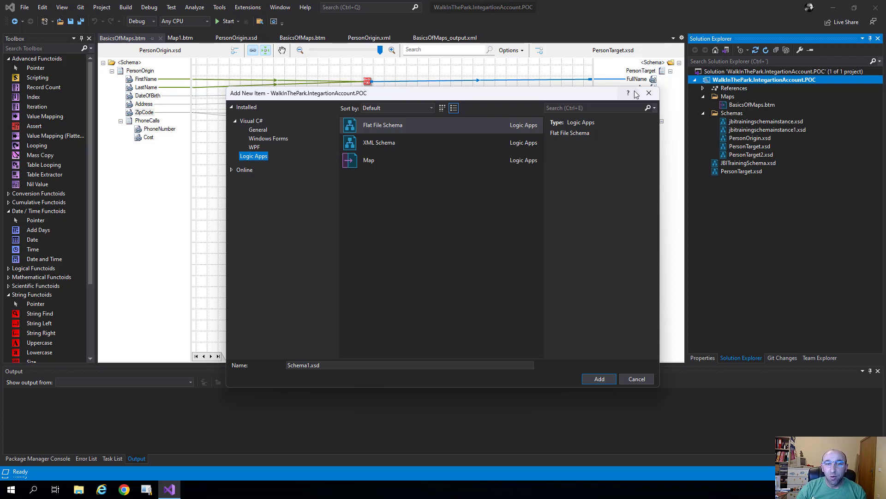
click(649, 93)
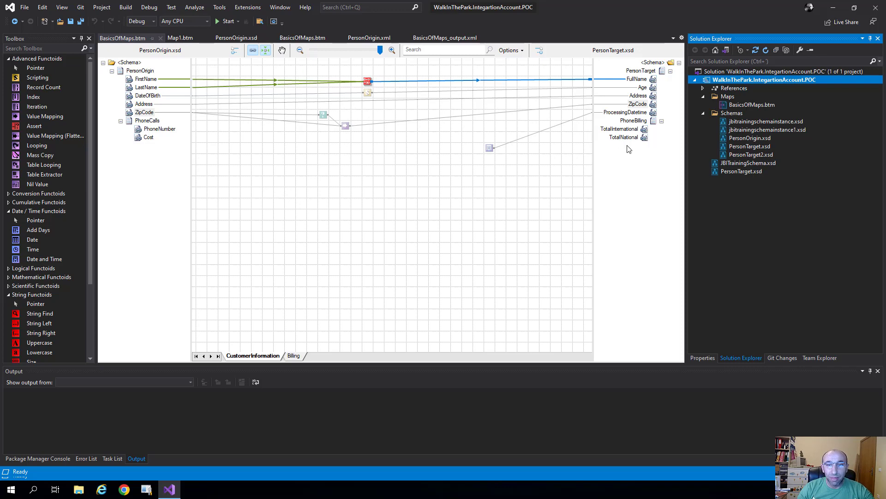
Step: View PersonOrigin.xml and the test map properties of BasicsOfMaps.btm, including the file chooser for the TestMap Input Instance
click(394, 40)
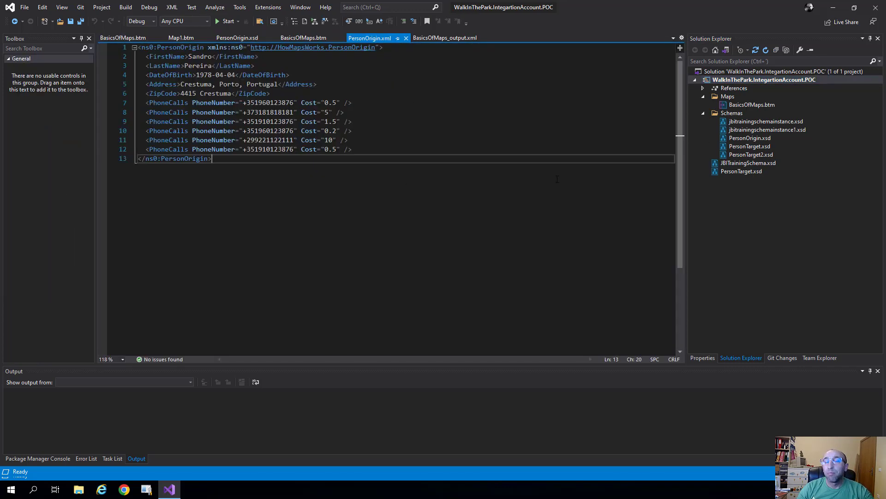
right_click(739, 106)
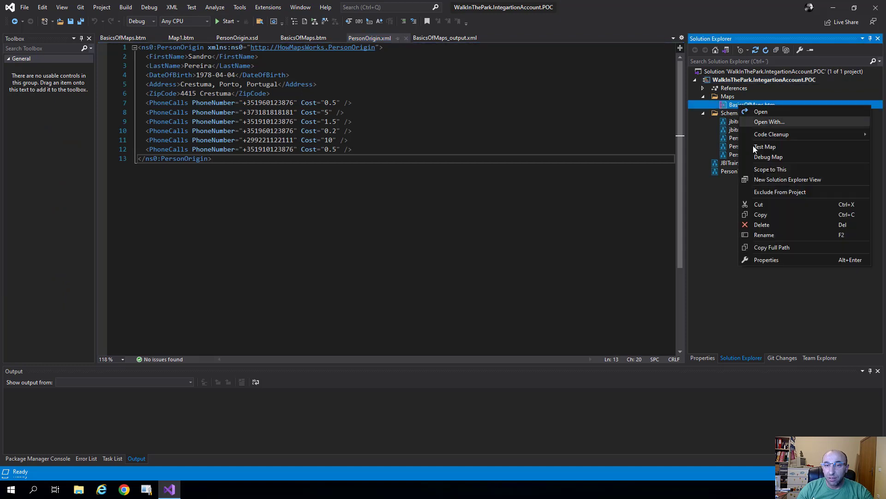
click(766, 260)
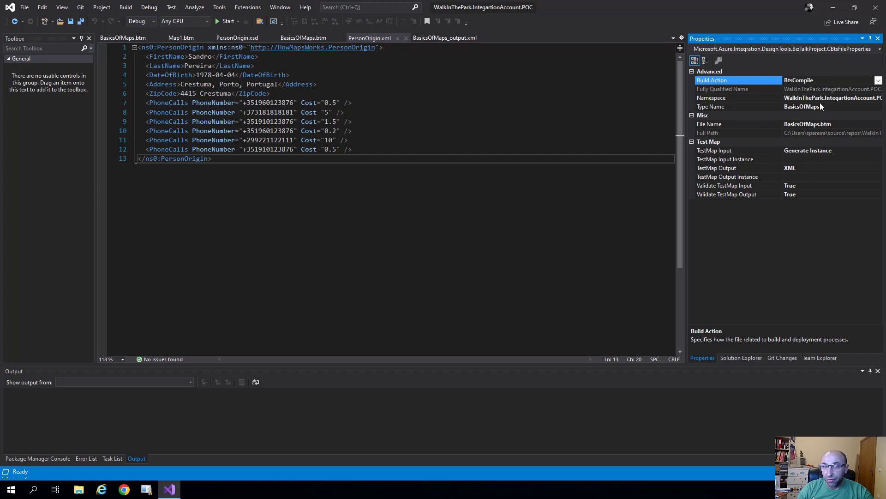
click(807, 160)
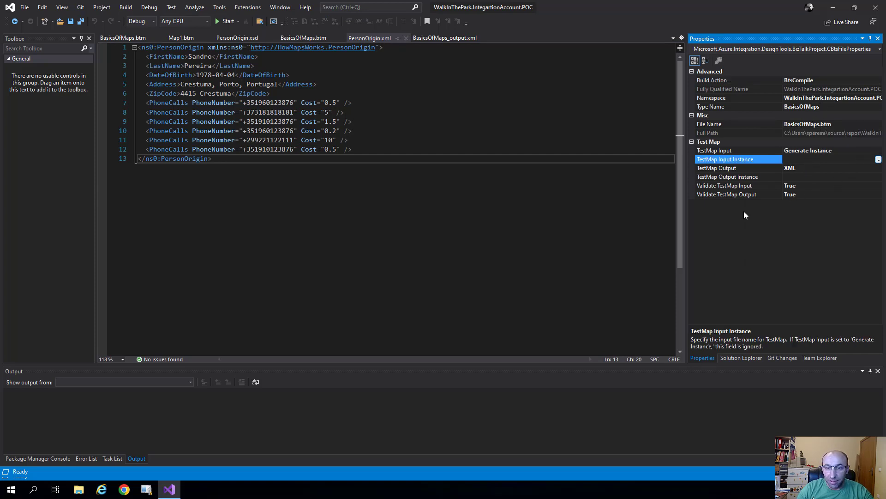
click(879, 160)
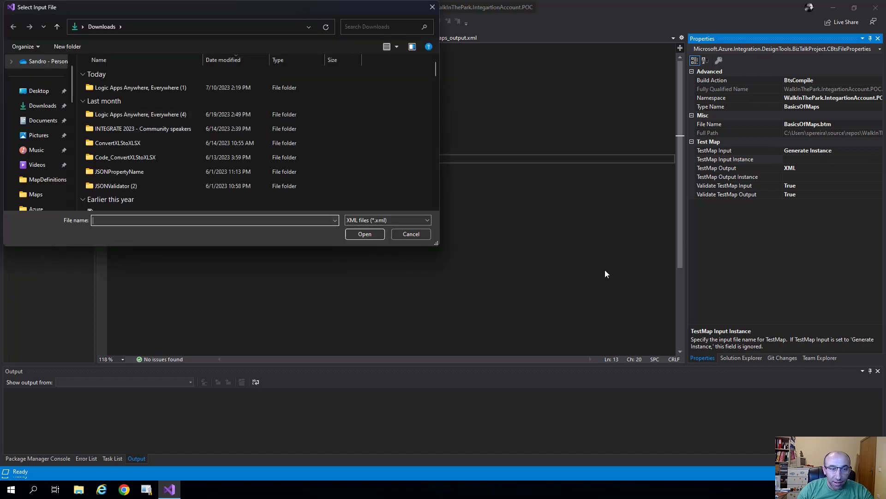
click(411, 234)
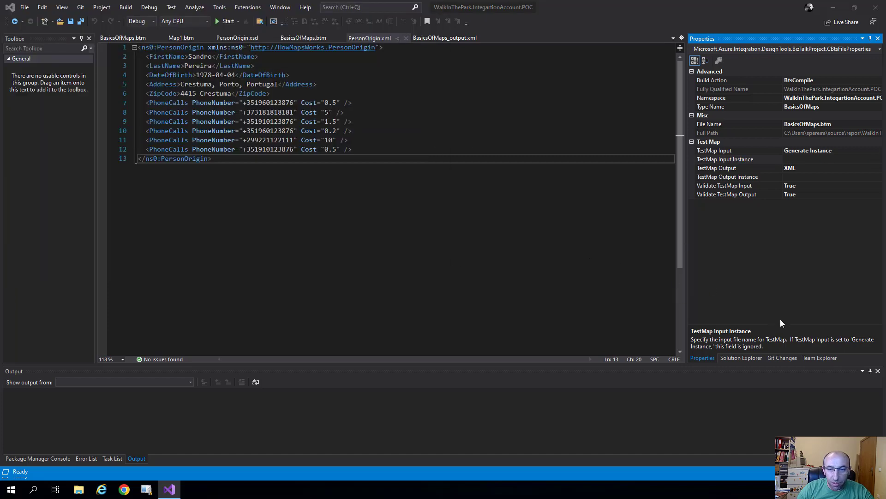
Step: Look up the project folder path in the properties of the WalkInThePark.IntegartionAccount.POC project and select it
click(750, 359)
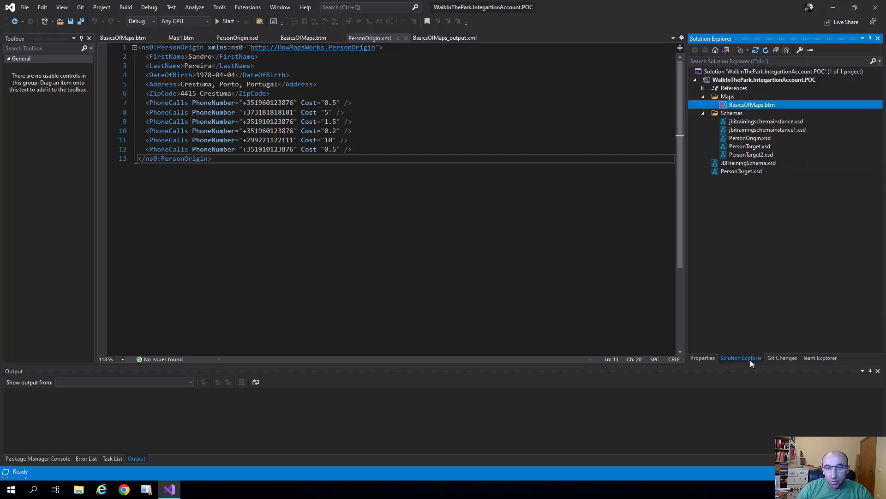
click(755, 81)
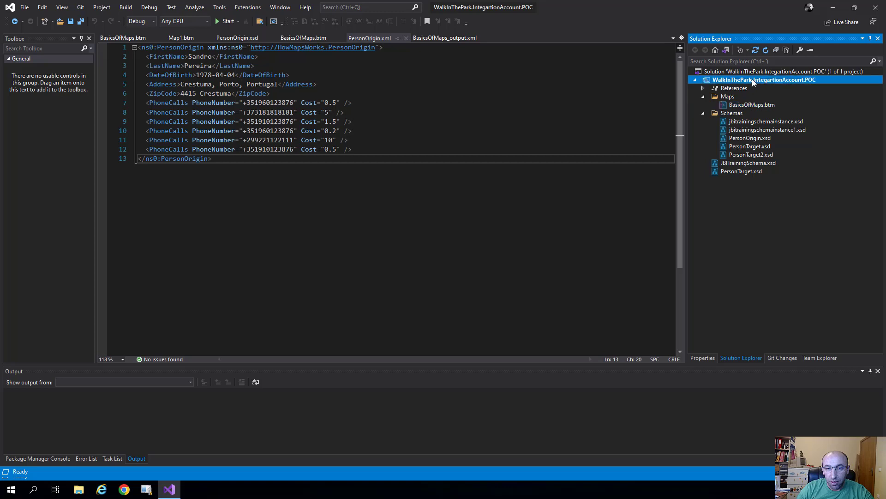
click(703, 359)
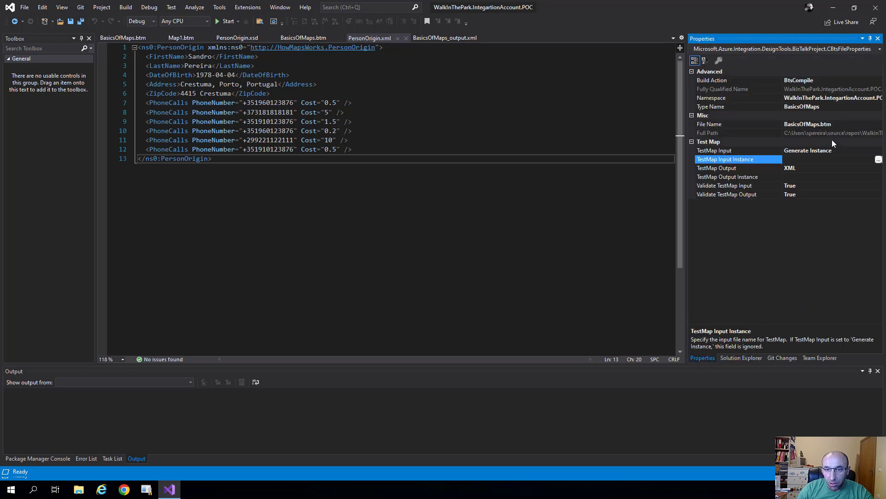
click(832, 107)
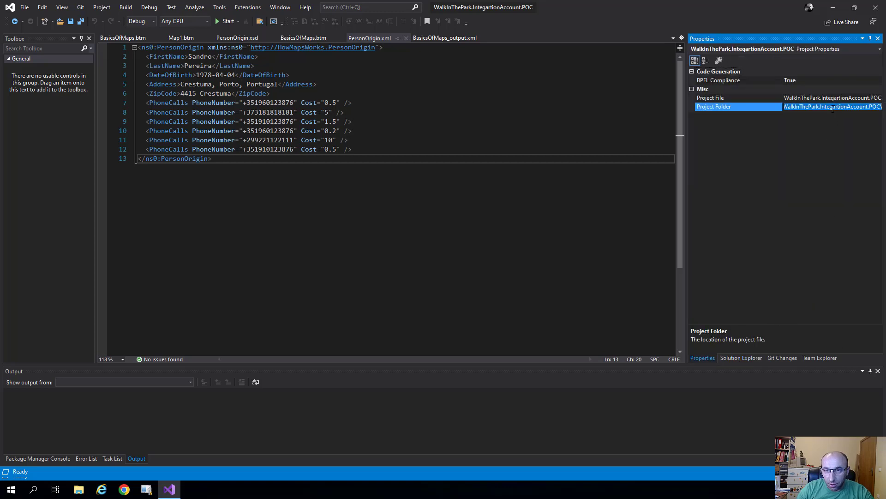
Step: Set the TestMap Input Instance of BasicsOfMaps.btm to PersonOrigin.xml from the project's Files folder
click(747, 362)
right_click(741, 106)
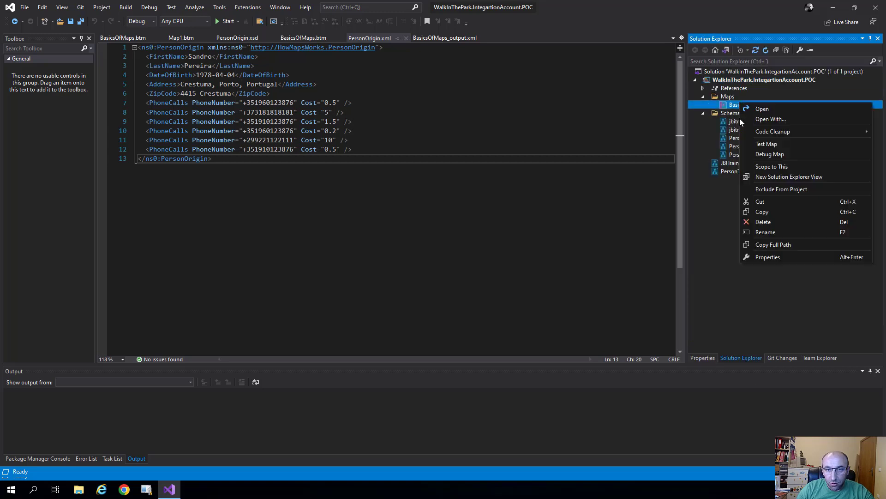
click(773, 257)
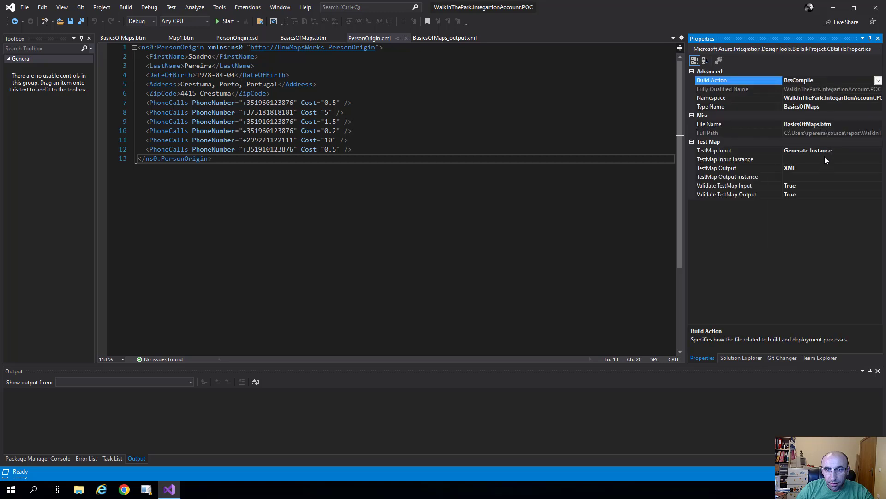
click(826, 159)
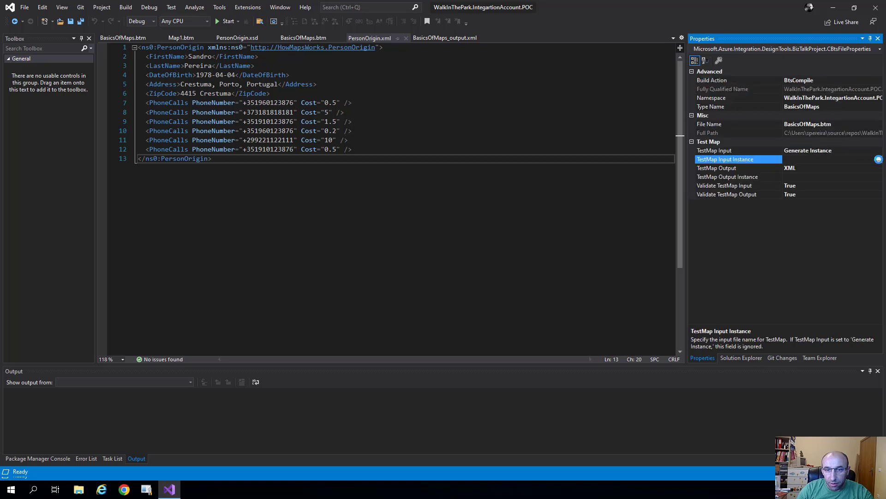
click(879, 159)
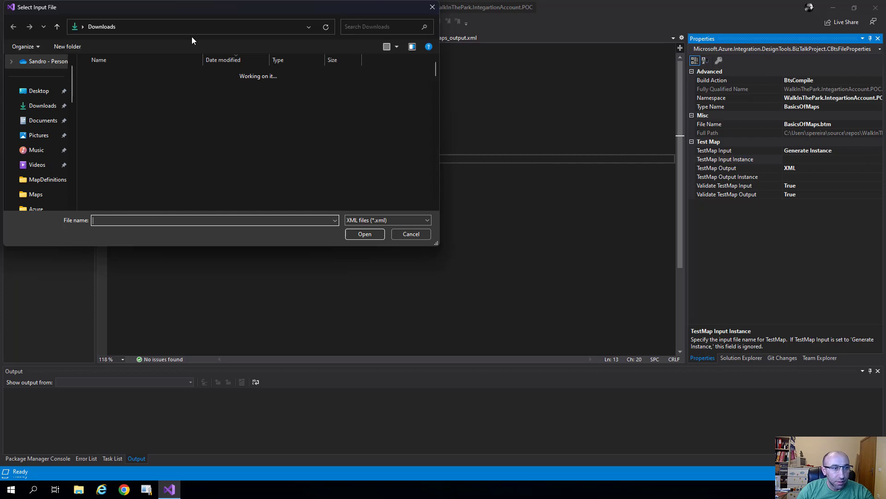
click(189, 28)
text(C:\Users\spereira\source\repos\WalkInThePark.IntegartionAccount.POC\WalkInThePark.IntegartionAccount.POC\)
key(Return)
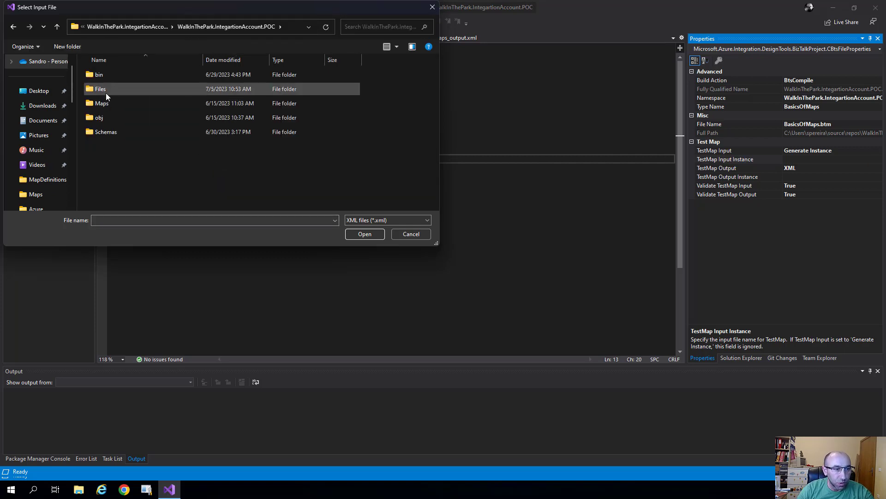
double_click(106, 91)
double_click(117, 104)
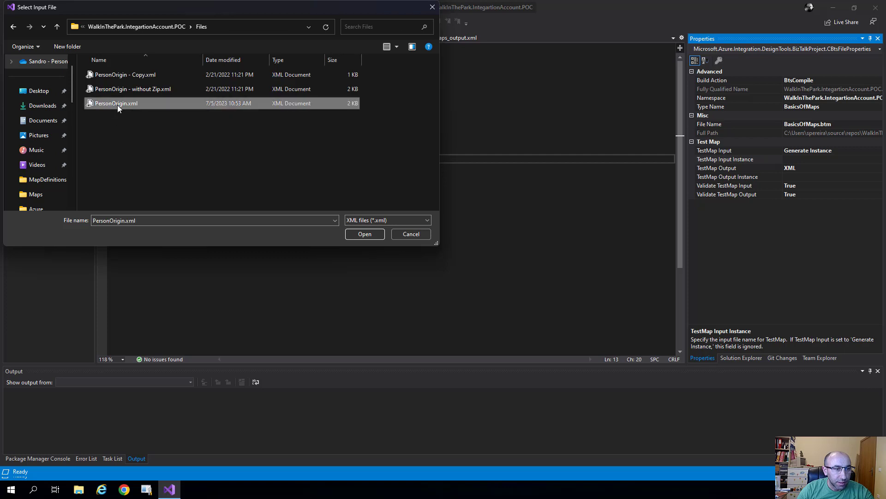
Step: Run Test Map on BasicsOfMaps.btm
click(752, 359)
right_click(763, 107)
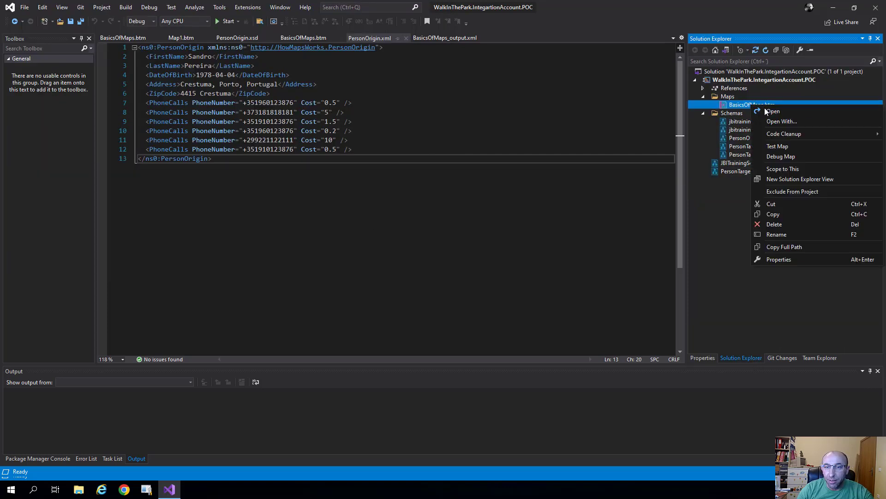
click(788, 147)
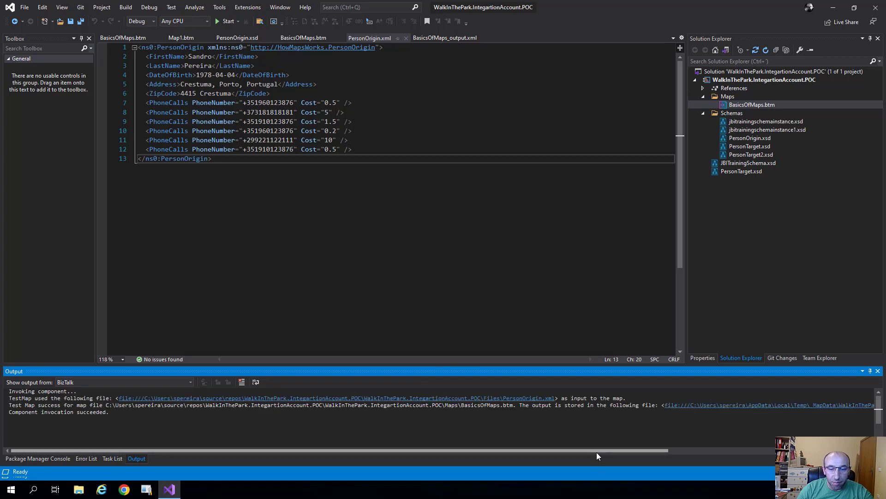
Step: Open the generated BasicsOfMaps_output.xml from the test output and format the document into indented lines
drag(598, 450, 747, 450)
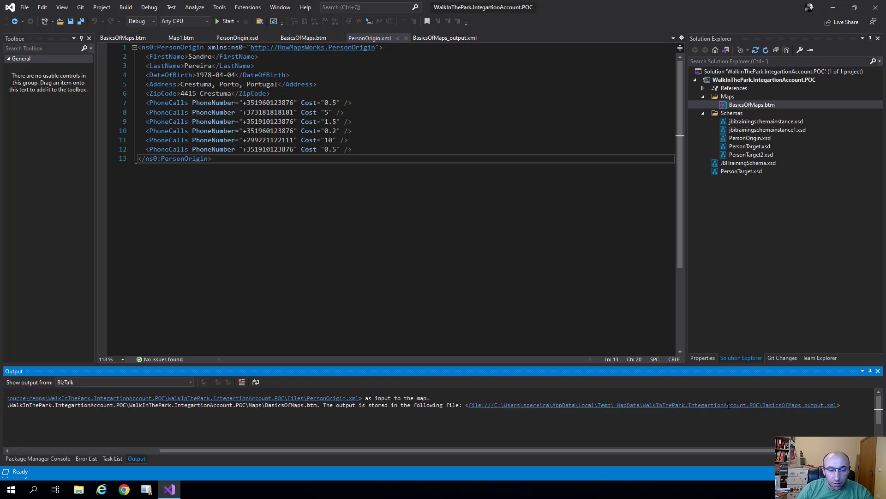
ctrl+click(706, 407)
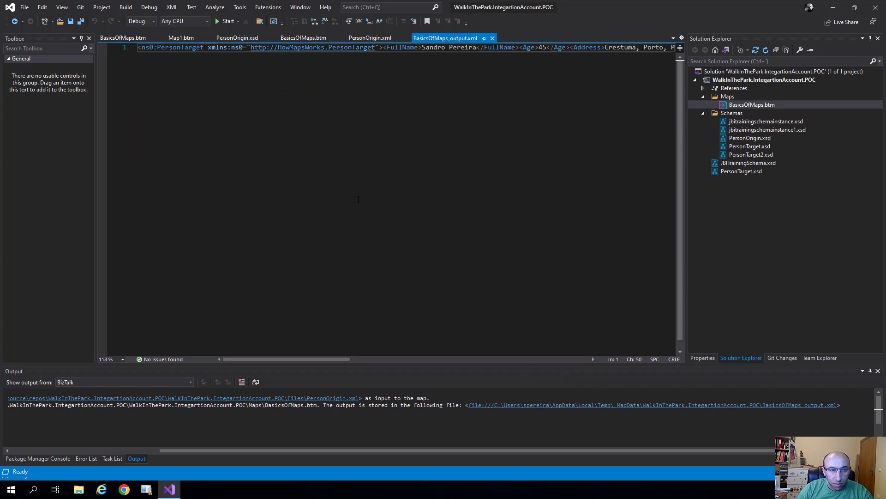
key(ctrl+k)
key(ctrl+d)
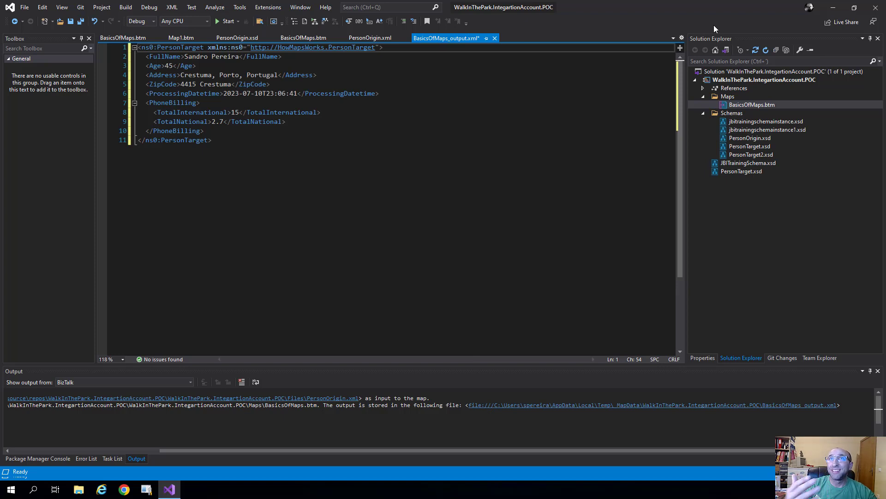
Step: Leave the Visual Studio solution for the BasicsOfMaps data map in Visual Studio Code and dismiss its Test map results
click(875, 7)
click(477, 299)
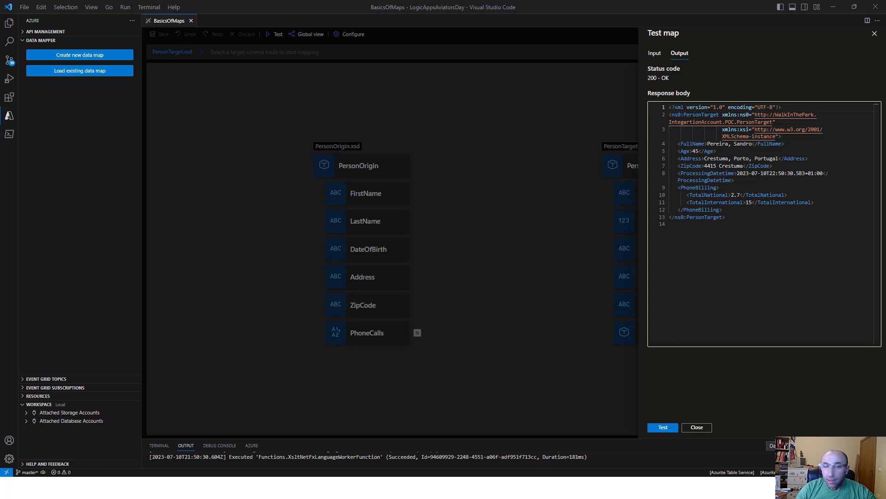
click(515, 173)
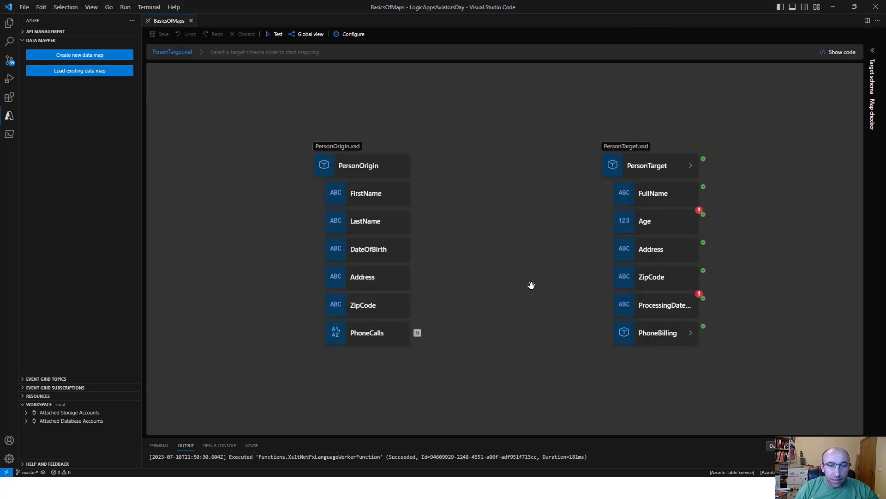
Step: Open the PersonTarget node of the target schema to view its detailed mapping
scroll(529, 277, down, 1)
drag(528, 289, 514, 225)
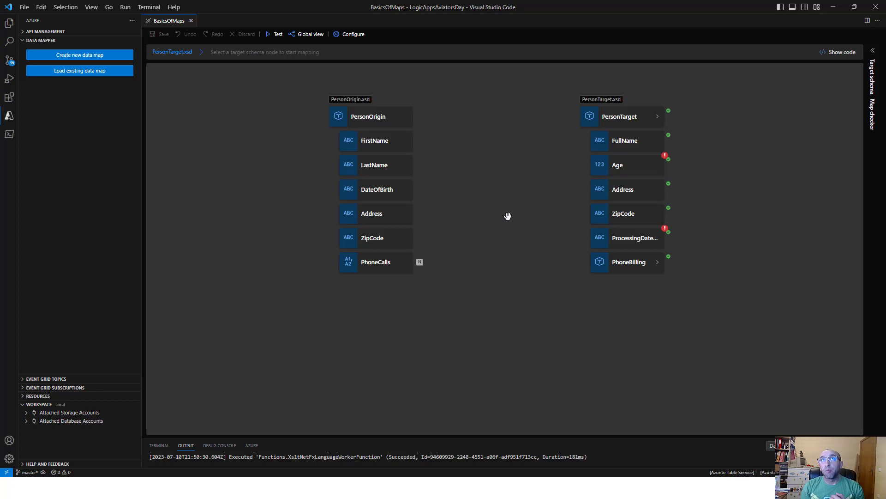
click(657, 122)
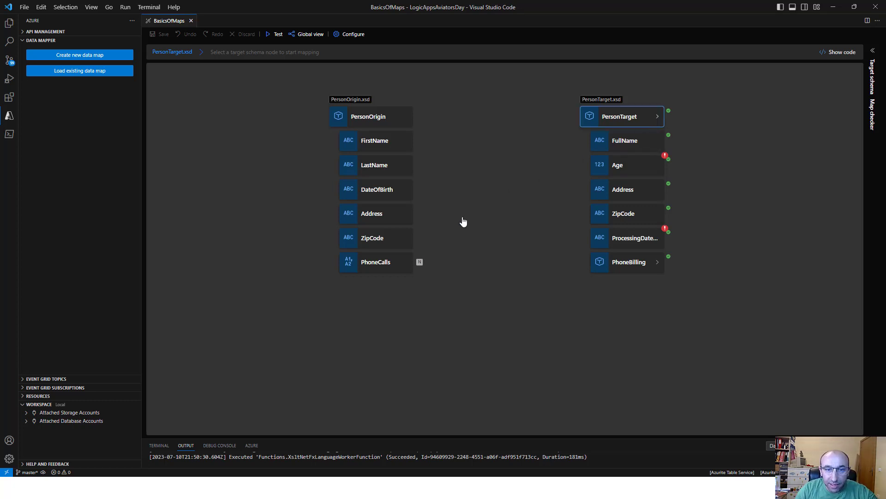
click(658, 118)
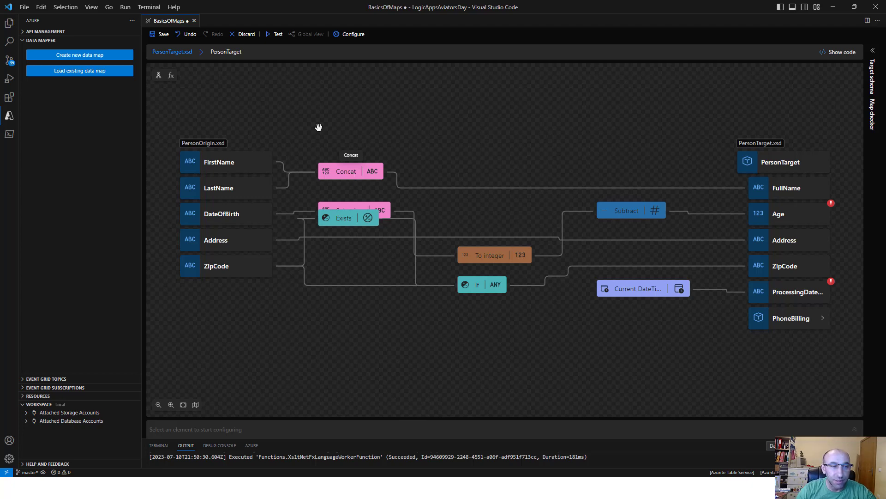
Step: Browse the Data Mapper function list by category, collapsing Collection through Math to view the String functions, and close the list
click(170, 78)
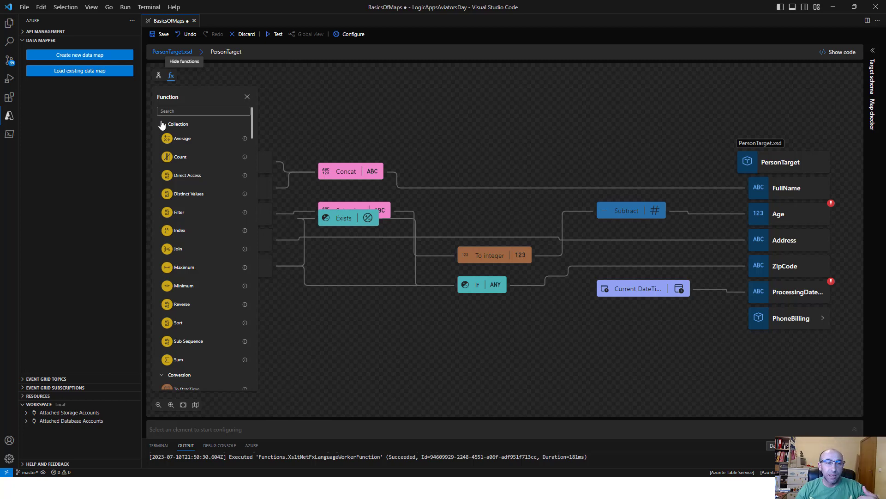
click(161, 124)
click(161, 135)
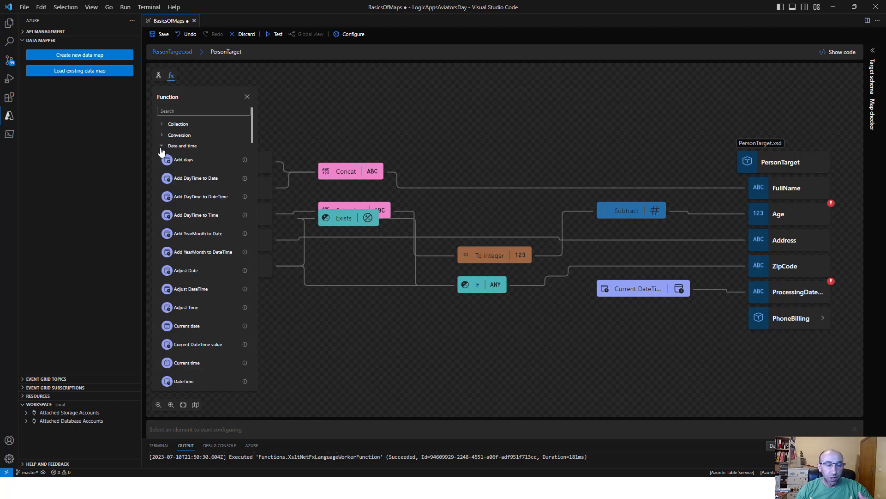
click(161, 146)
click(162, 156)
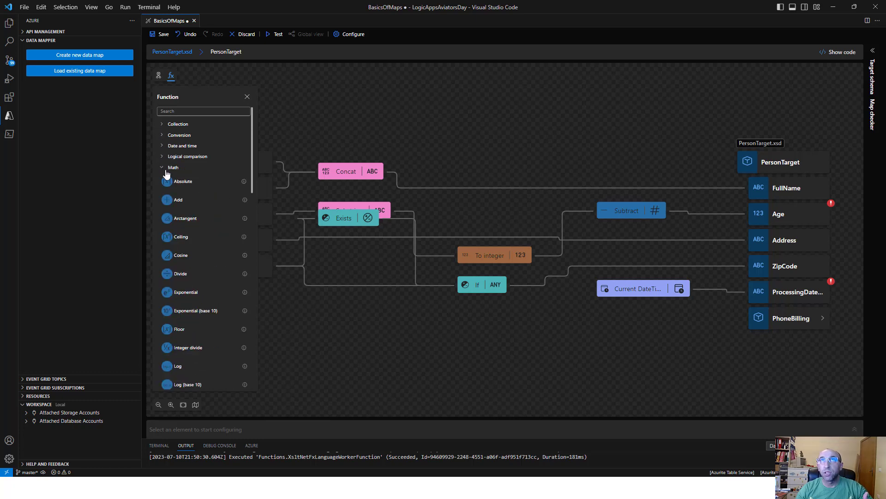
click(164, 169)
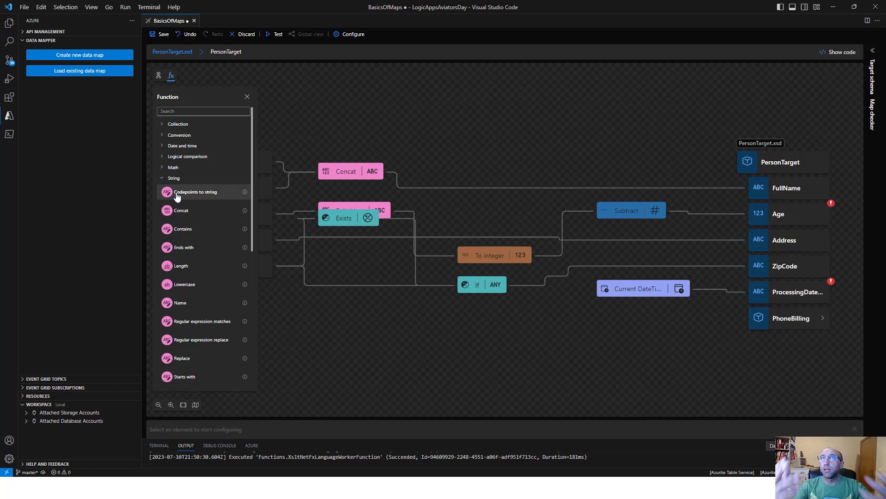
click(386, 152)
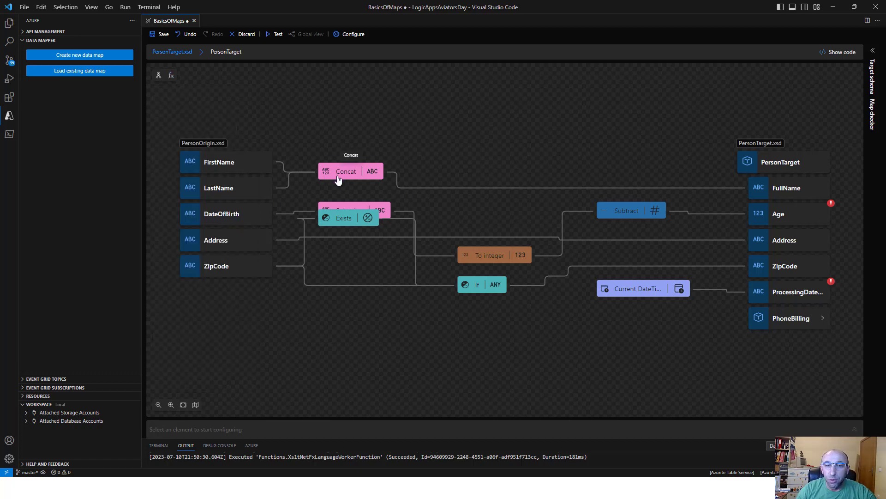
Step: Examine the inputs and expression of the Concat function that feeds FullName, enlarging its properties area
click(344, 176)
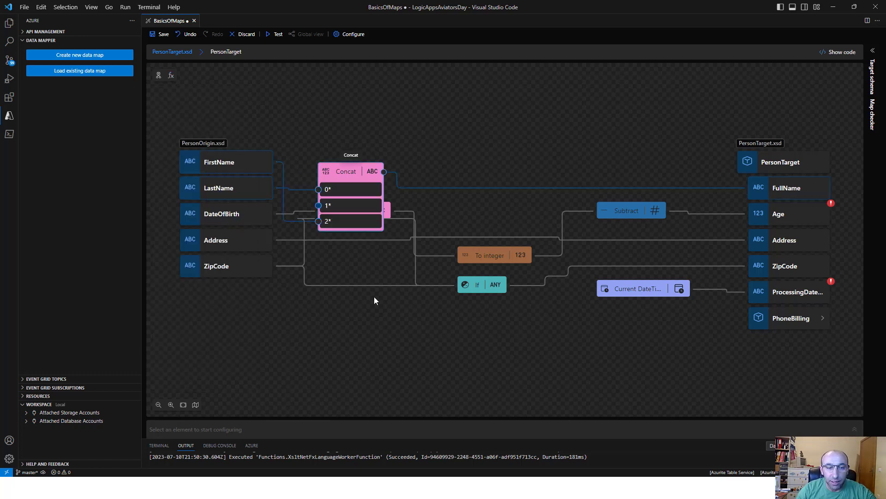
click(390, 431)
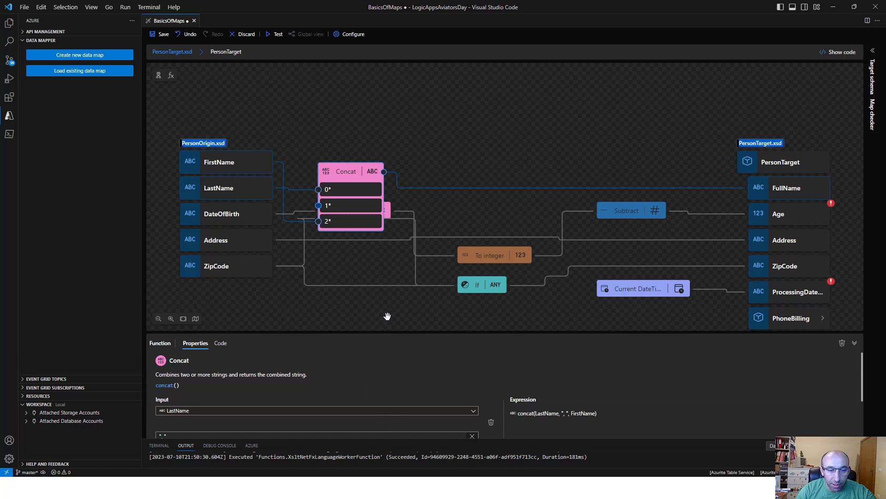
drag(379, 332, 382, 292)
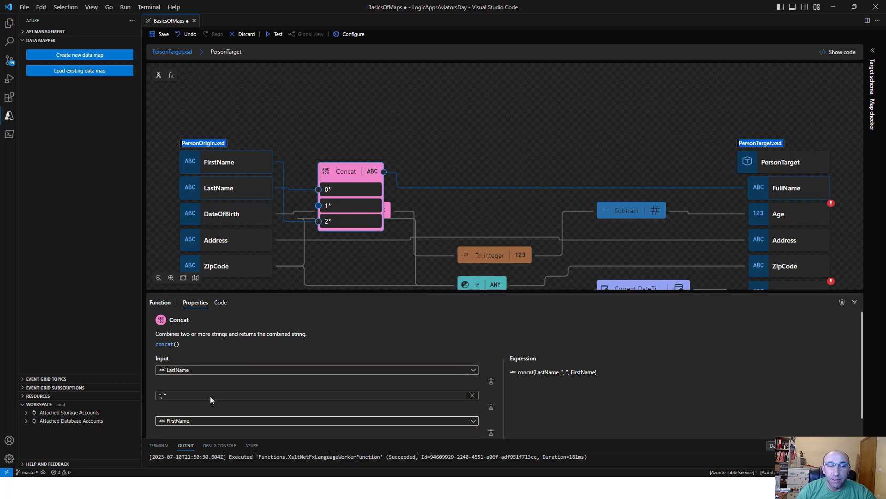
click(341, 172)
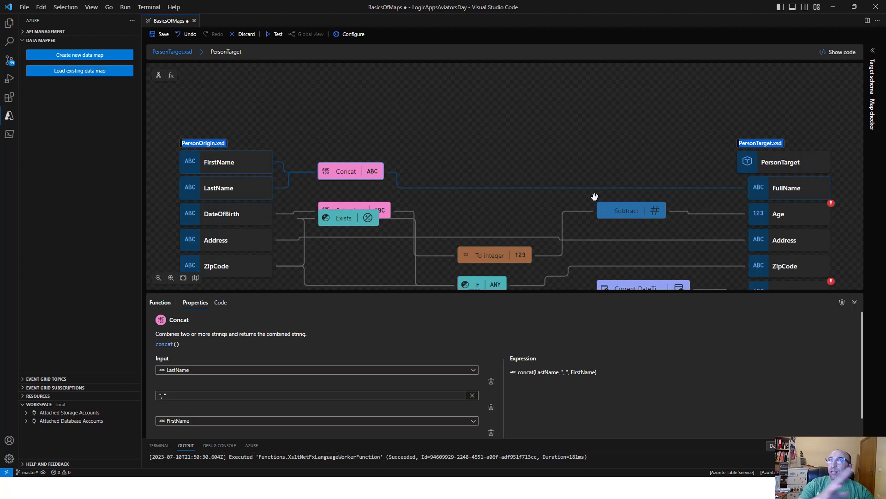
Step: Check the properties of the Exists and If functions behind ZipCode and the Current DateTime value function behind the processing date
drag(514, 161, 501, 99)
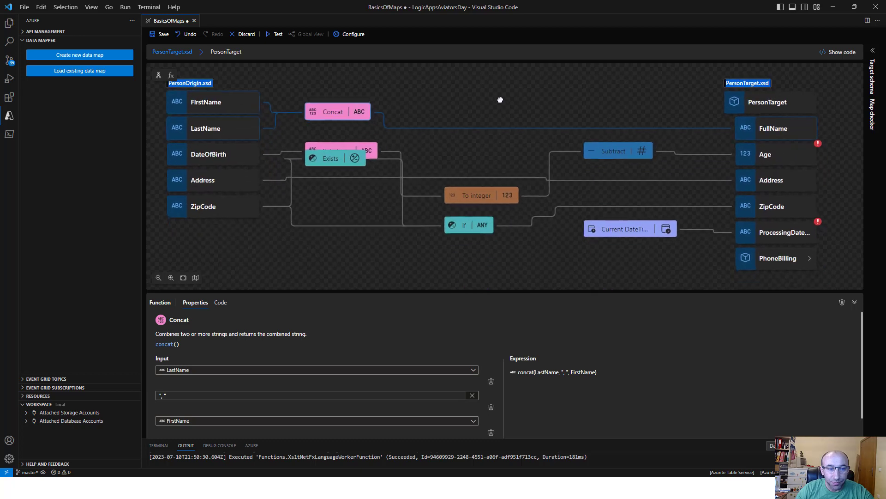
click(334, 160)
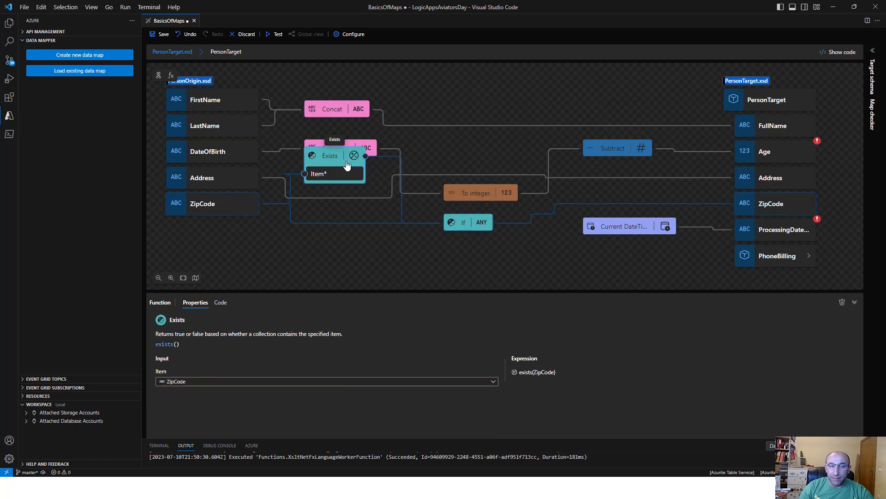
click(480, 225)
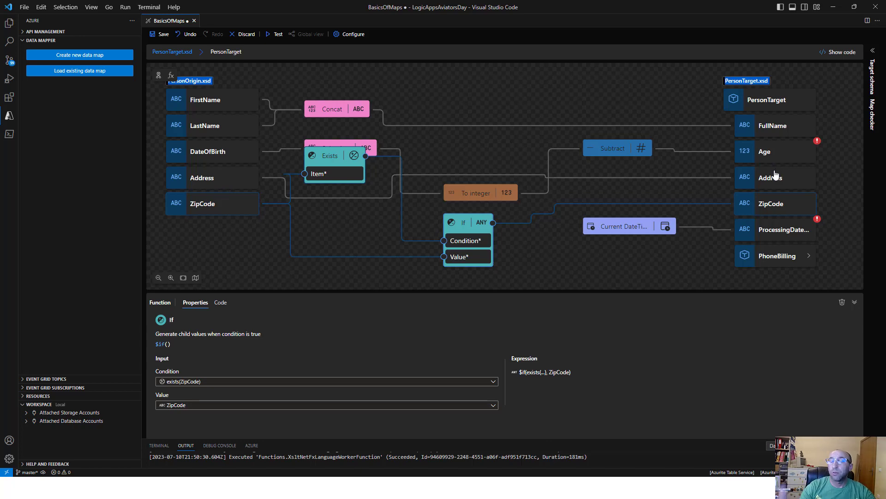
click(623, 228)
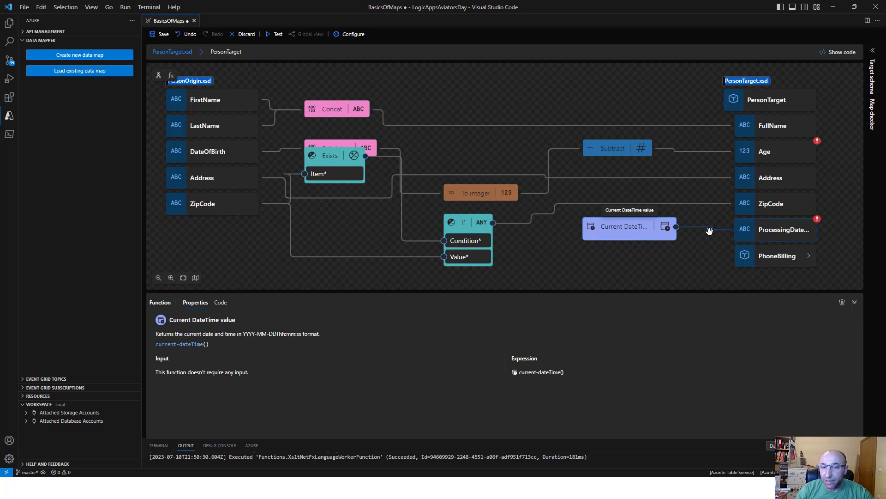
Step: Open the PhoneBilling mapping and view its function chain through to TotalInternational and TotalNational
click(804, 261)
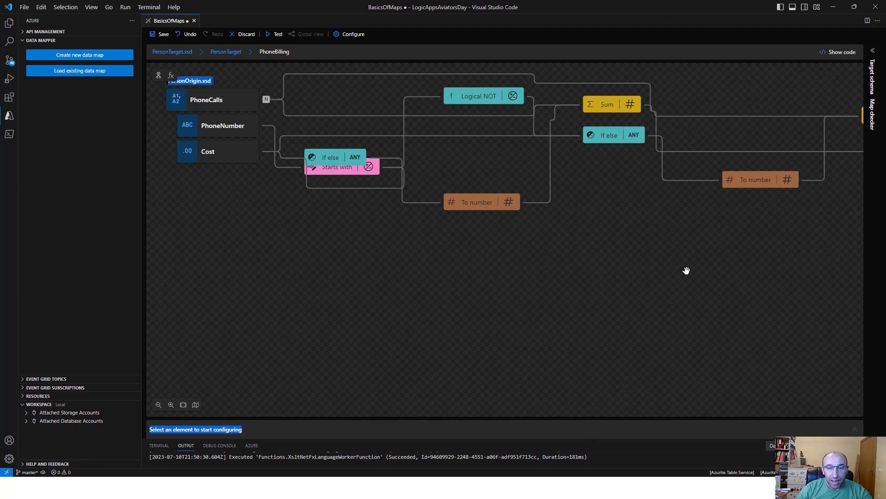
drag(665, 276, 426, 287)
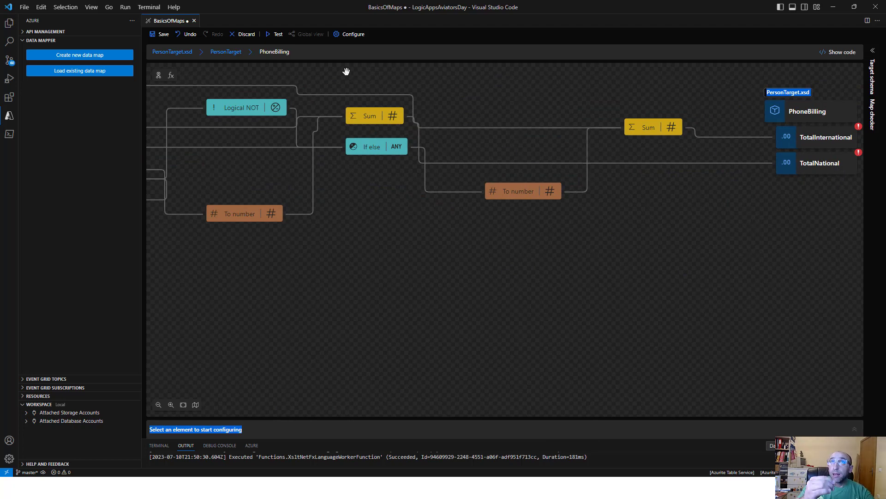
Step: Test the BasicsOfMaps map with the sample PersonOrigin XML, review the output, and close the test
click(280, 34)
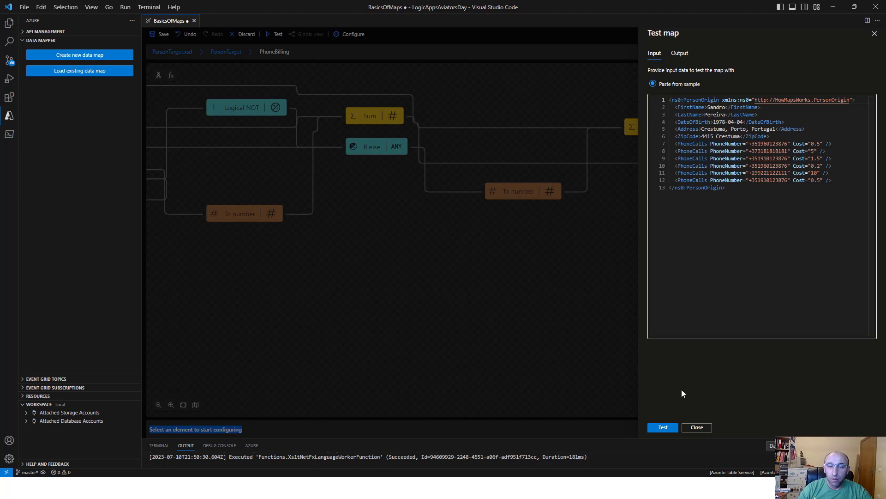
click(663, 427)
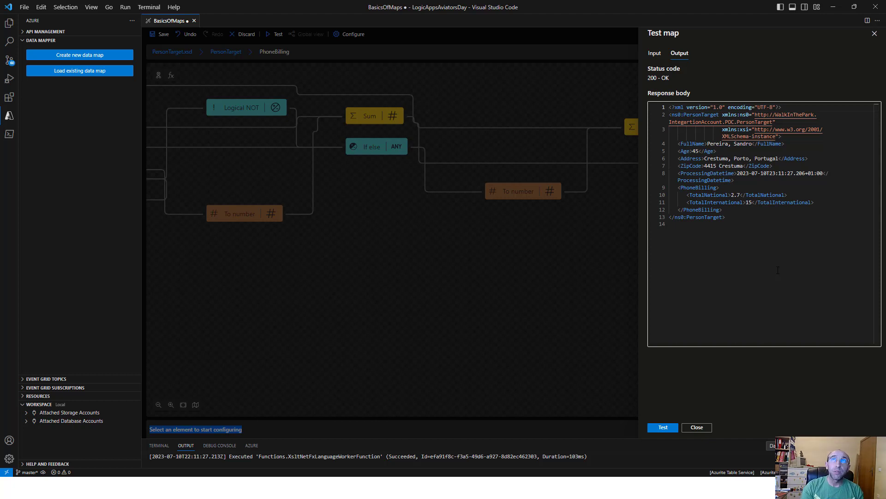
click(469, 260)
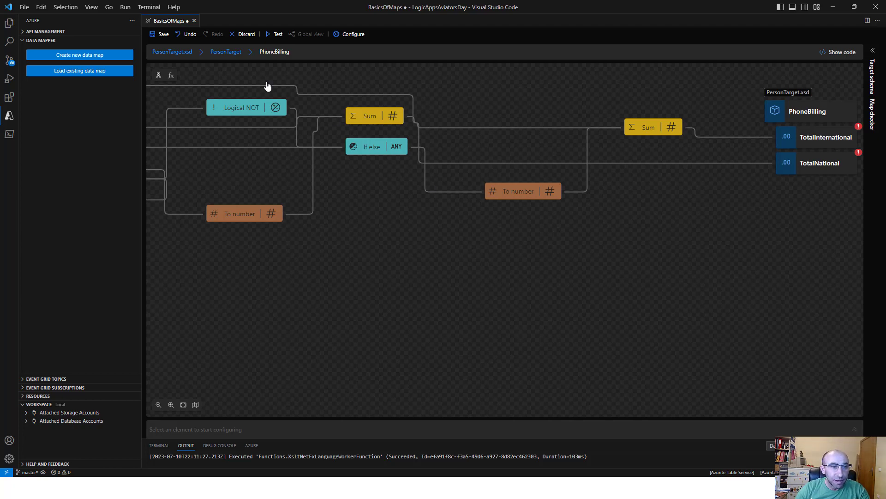
Step: Close the BasicsOfMaps map and create a new data map named BPMPOC
click(195, 21)
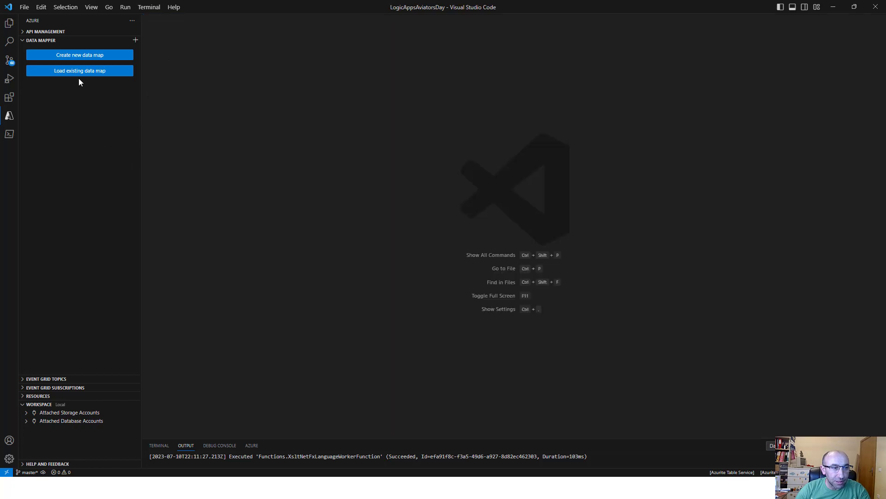
click(80, 58)
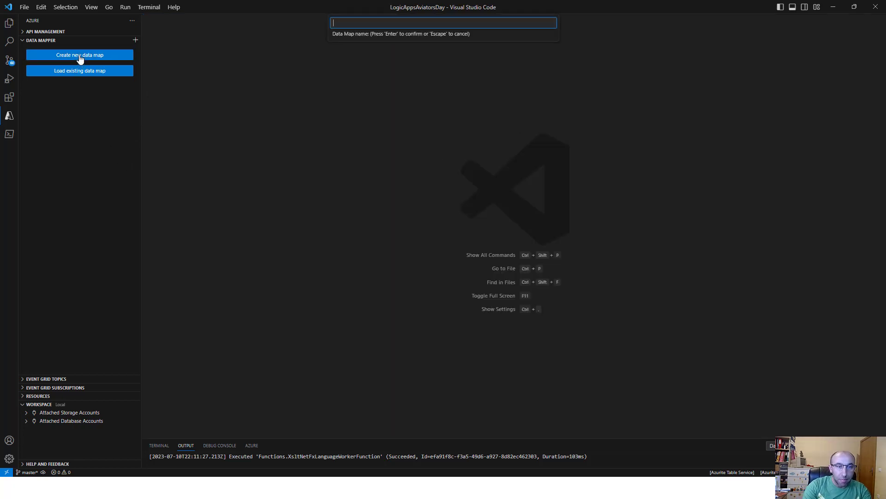
text(BP)
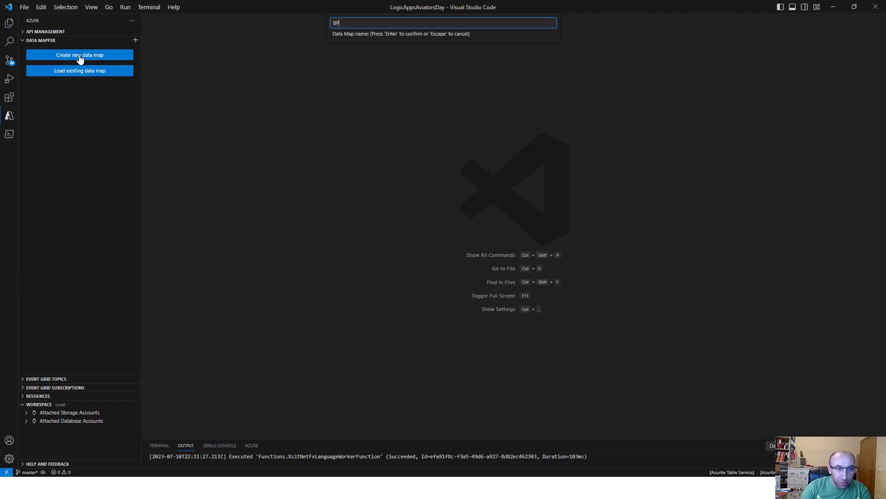
text(M)
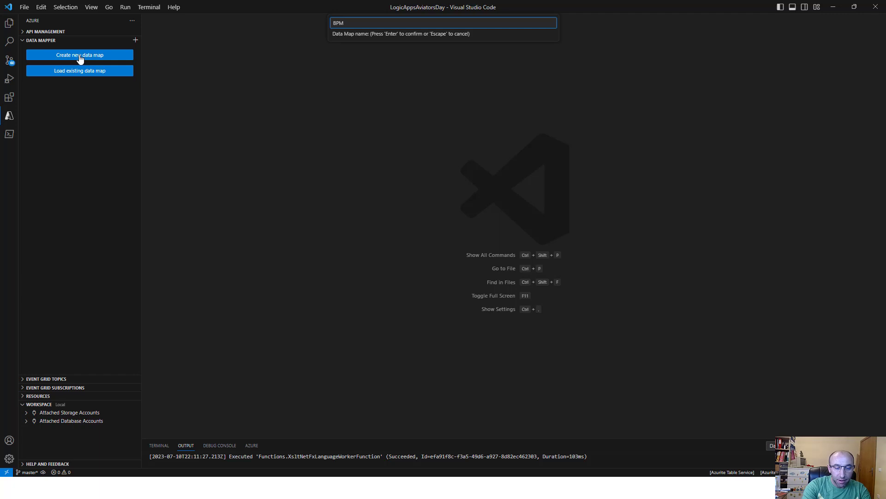
text(P)
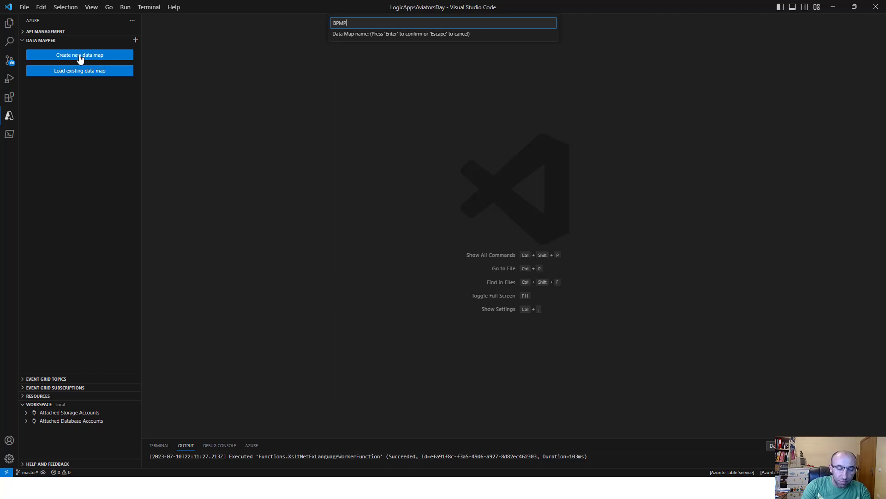
text(OC)
key(Return)
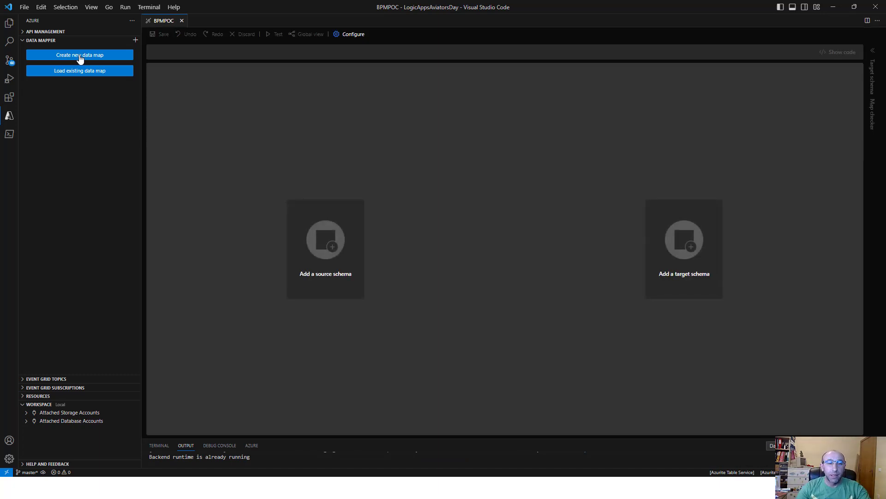
Step: Add the existing PersonOrigin.xsd as the source schema and PersonTarget.xsd as the target schema
click(325, 275)
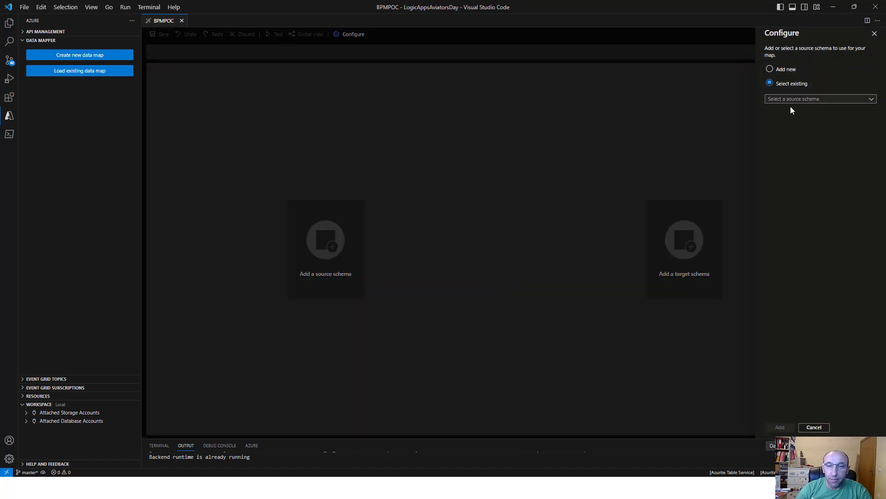
click(793, 99)
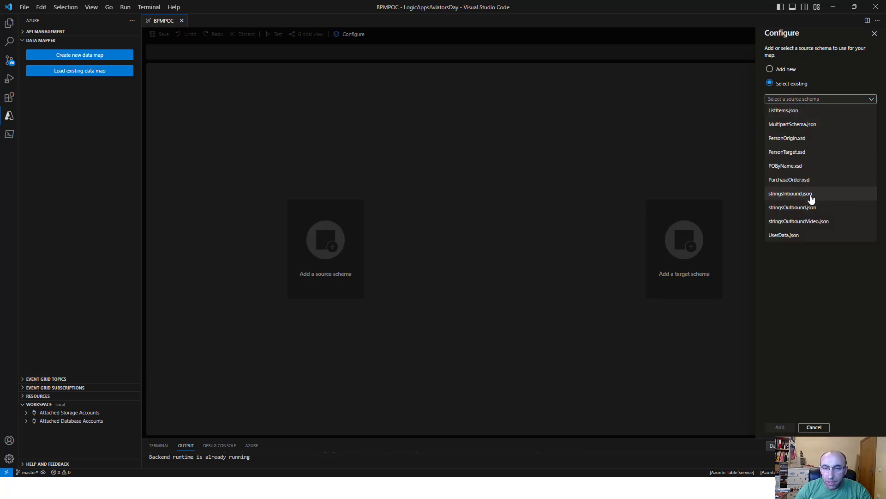
click(798, 140)
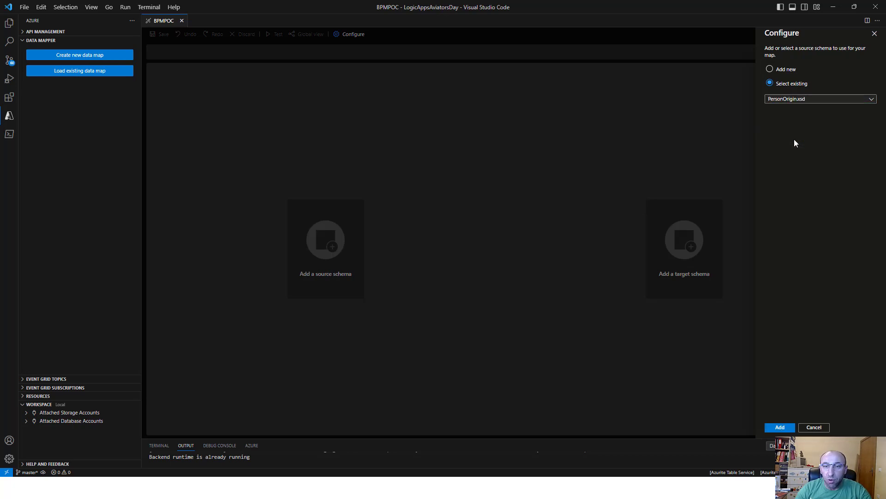
click(780, 427)
click(685, 290)
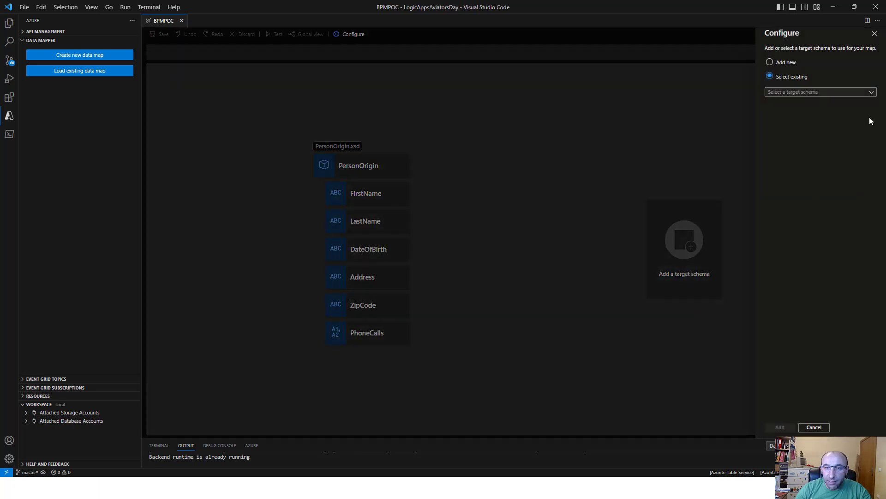
click(848, 95)
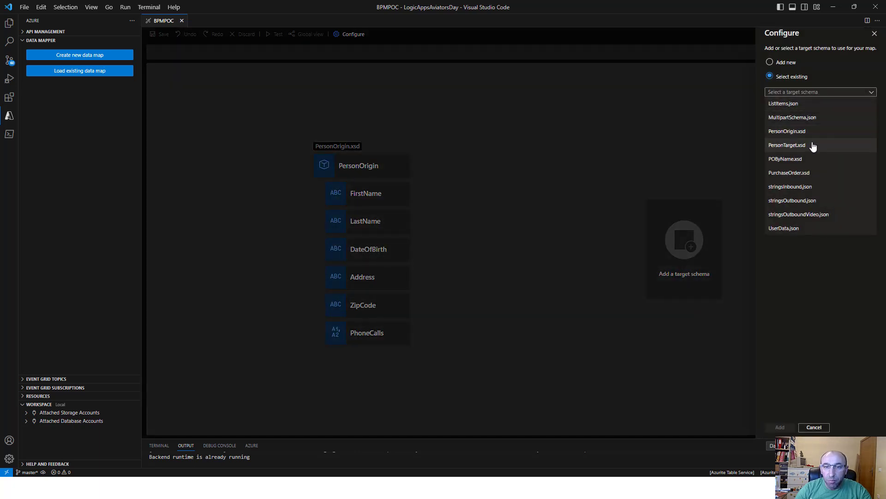
click(813, 146)
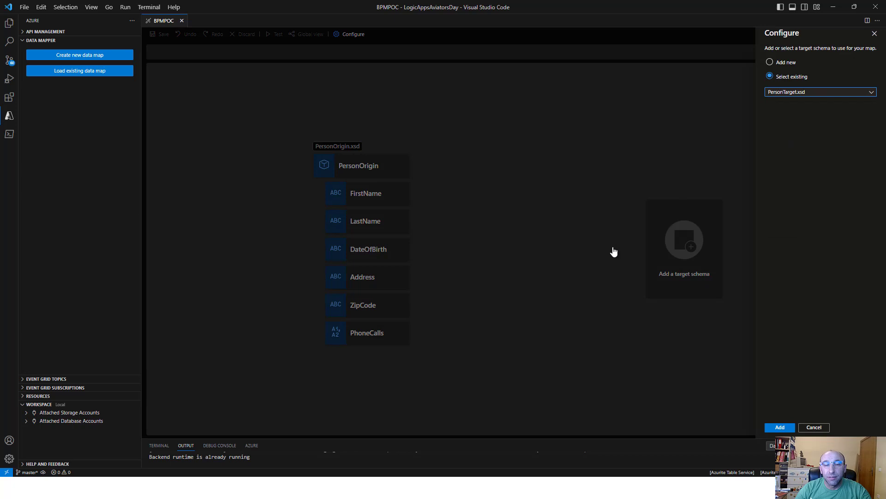
click(782, 427)
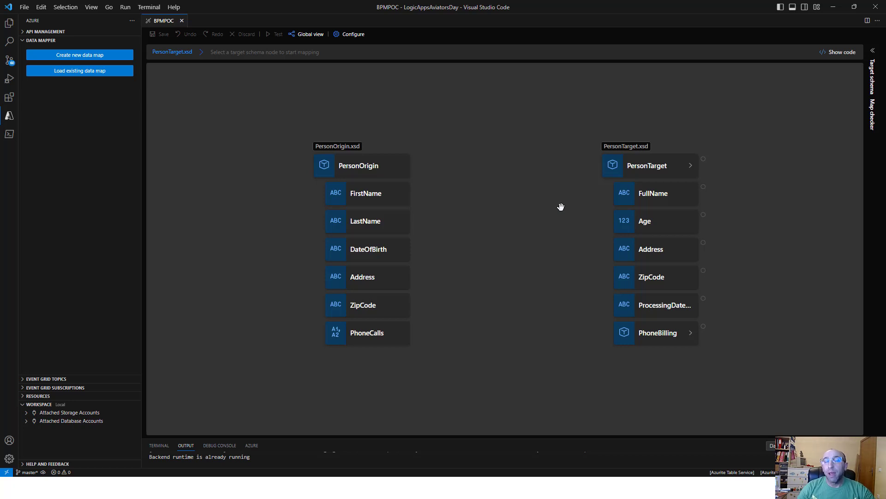
Step: Open the PersonTarget mapping and add the source elements FirstName, LastName, DateOfBirth, Address and ZipCode
click(691, 169)
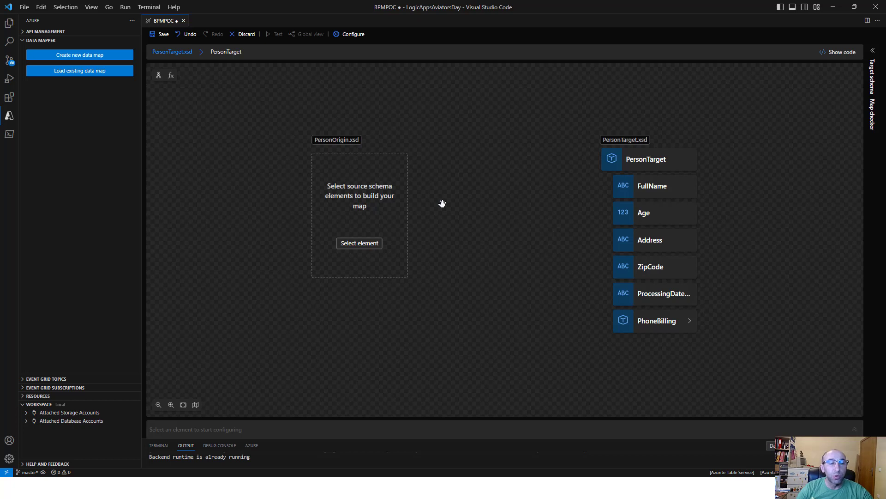
click(362, 245)
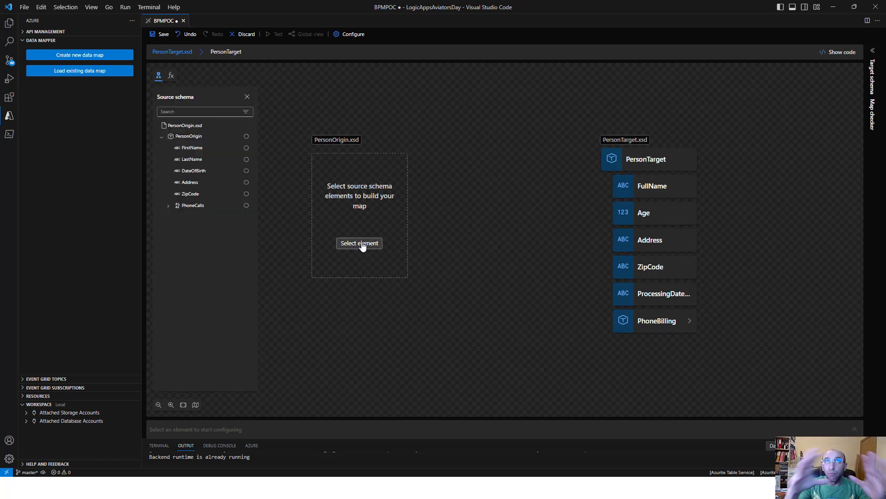
click(246, 148)
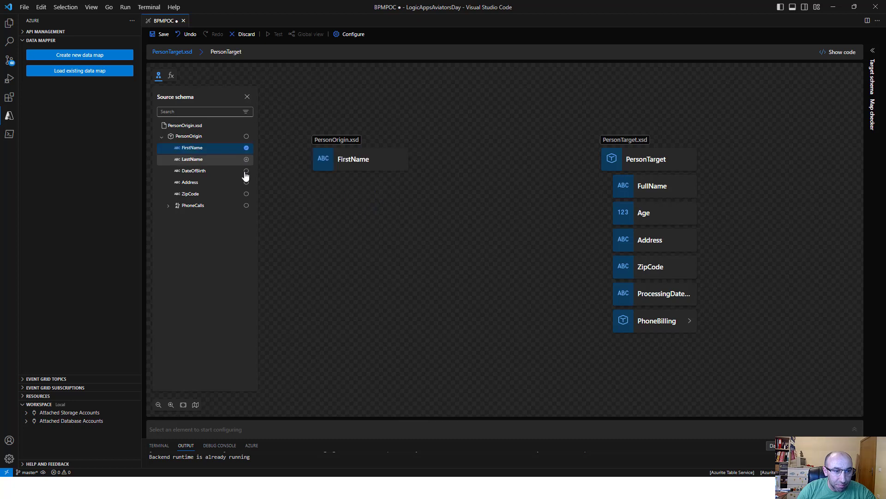
click(246, 159)
click(246, 182)
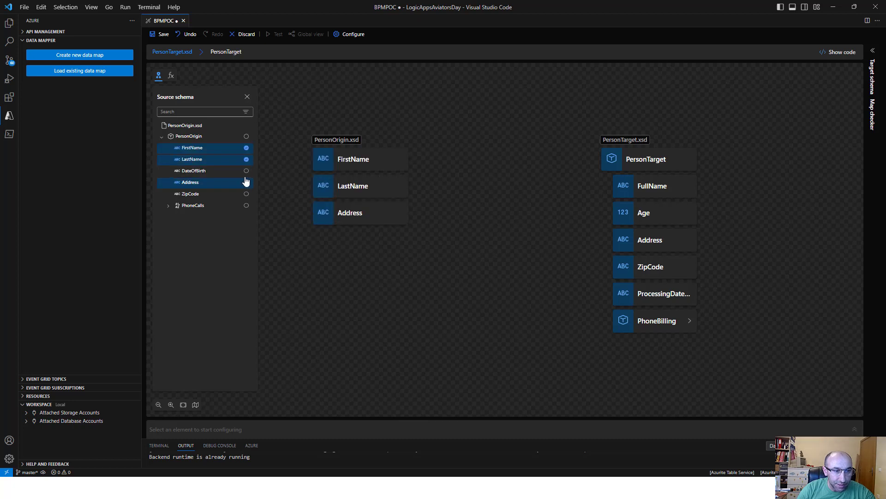
click(247, 170)
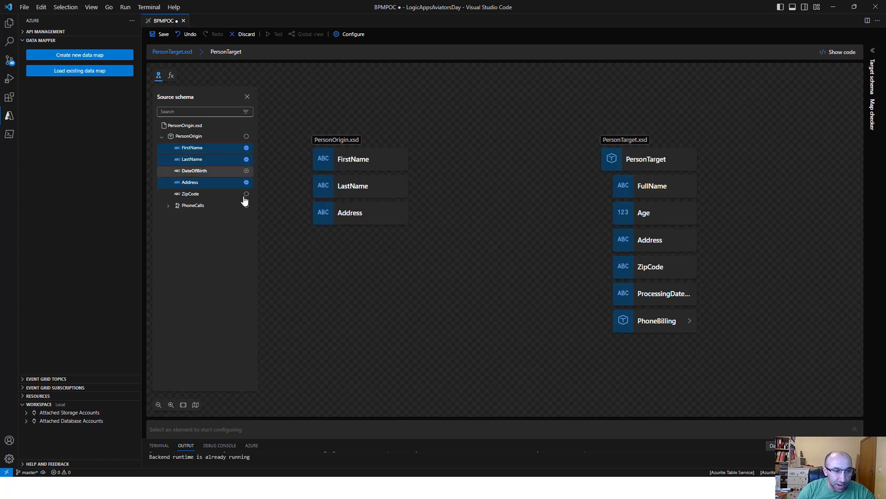
click(507, 285)
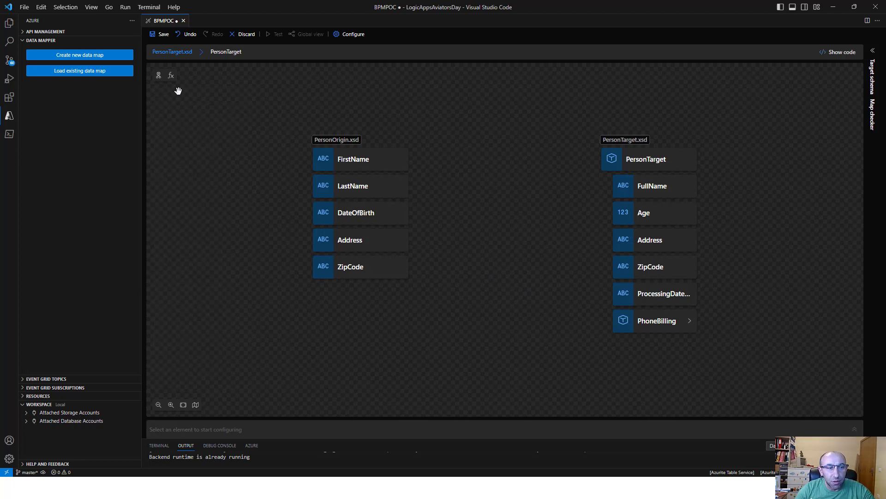
Step: Search the function list for Concat and add the Concat function to the mapping
click(172, 76)
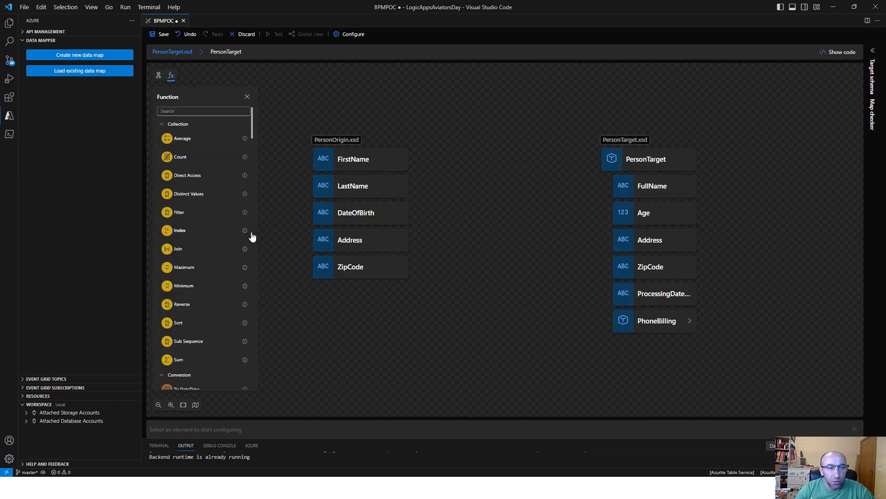
click(160, 126)
click(171, 111)
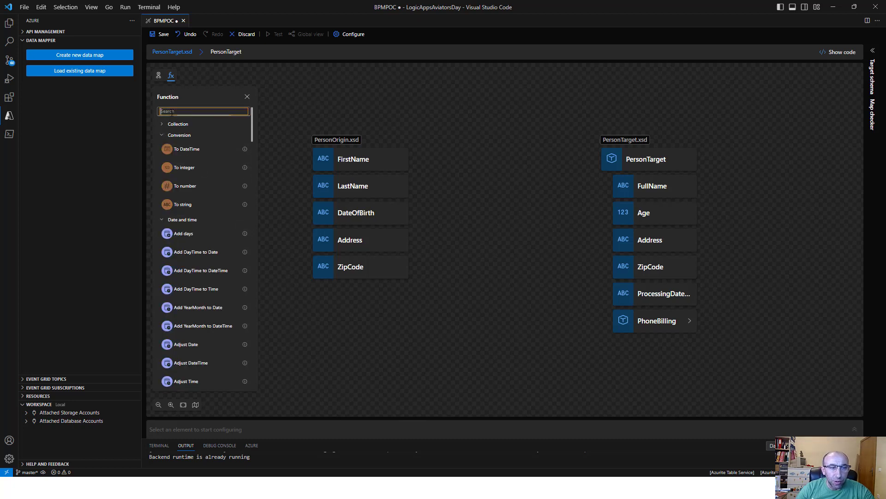
text(~Con)
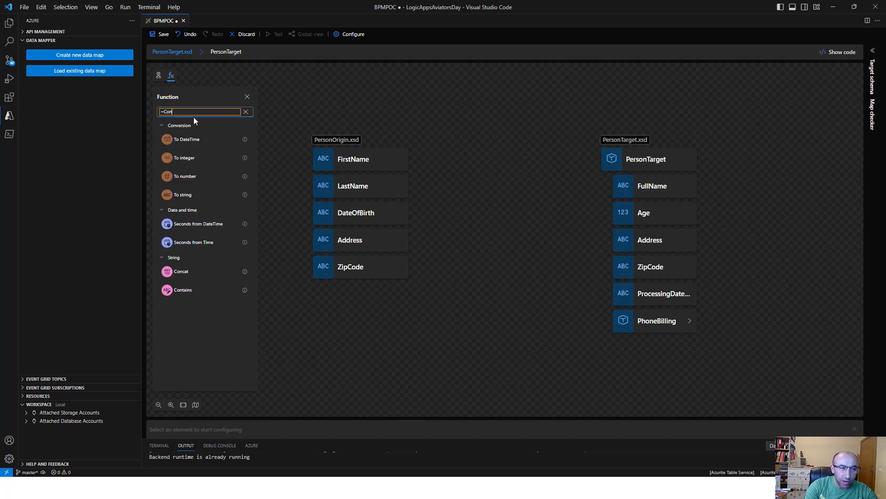
key(BackSpace)
text(Concat)
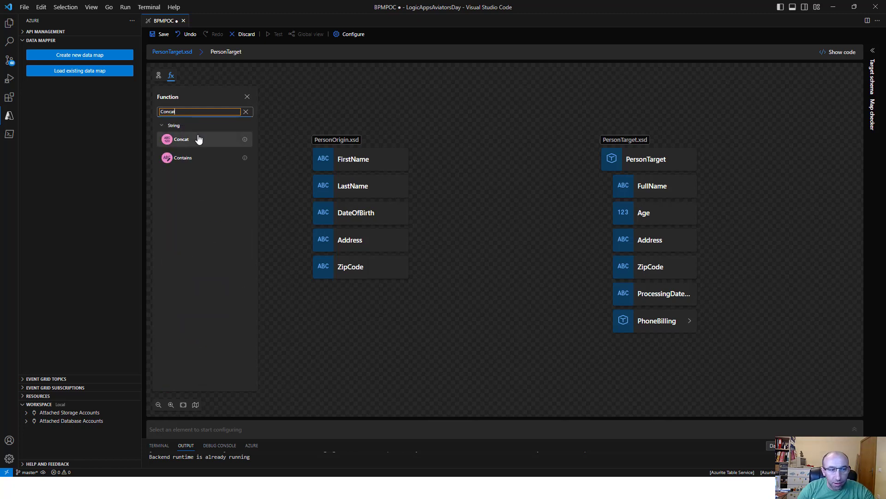
click(198, 139)
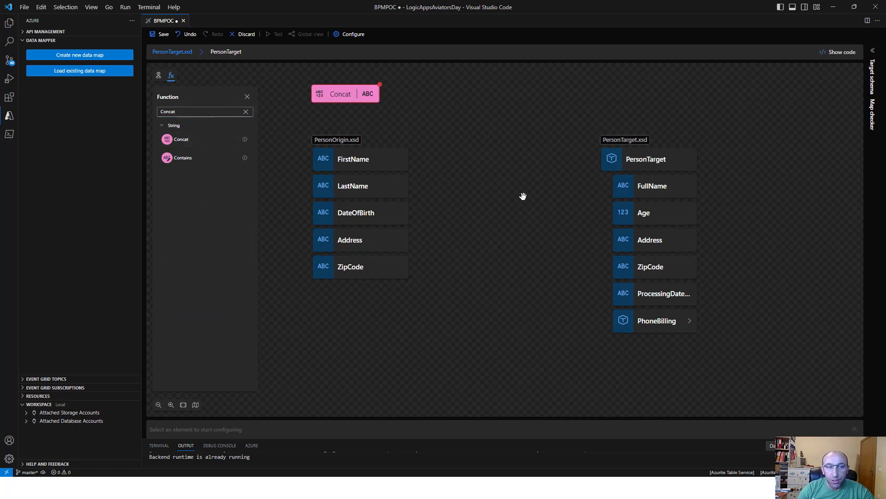
Step: Set the Concat function's first input to LastName and enlarge its properties area
click(340, 99)
click(277, 412)
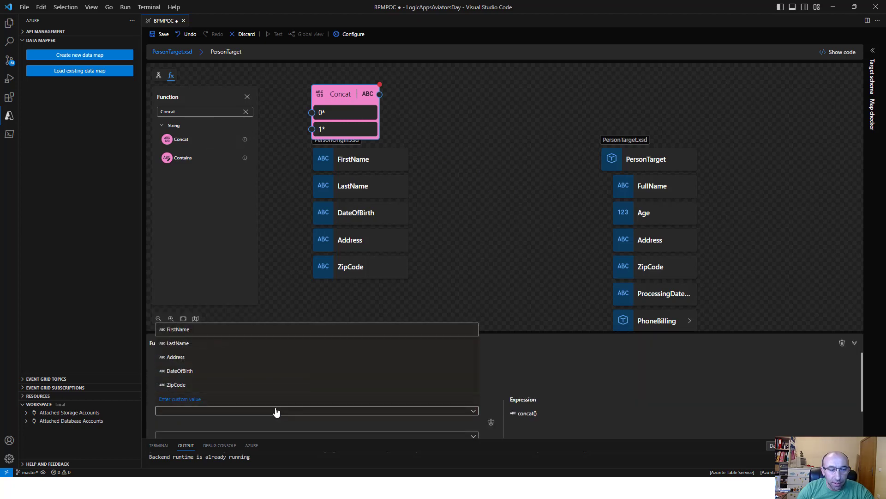
click(240, 343)
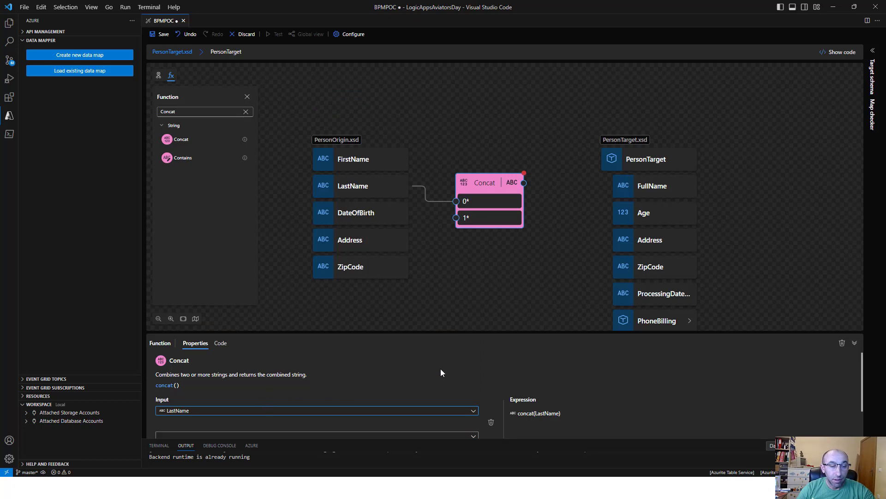
drag(444, 336, 443, 308)
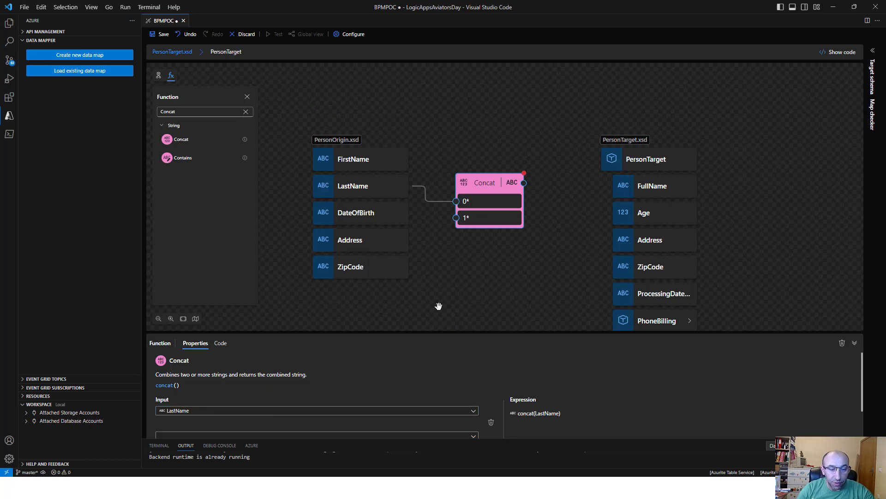
drag(435, 331, 436, 291)
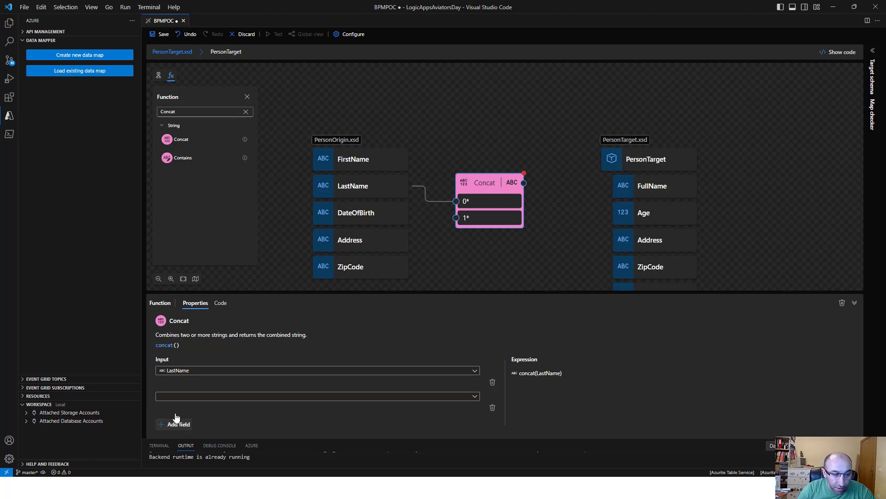
Step: Add a third input to Concat, setting the second to the custom value ", " and the third to FirstName
click(179, 421)
click(176, 396)
click(182, 385)
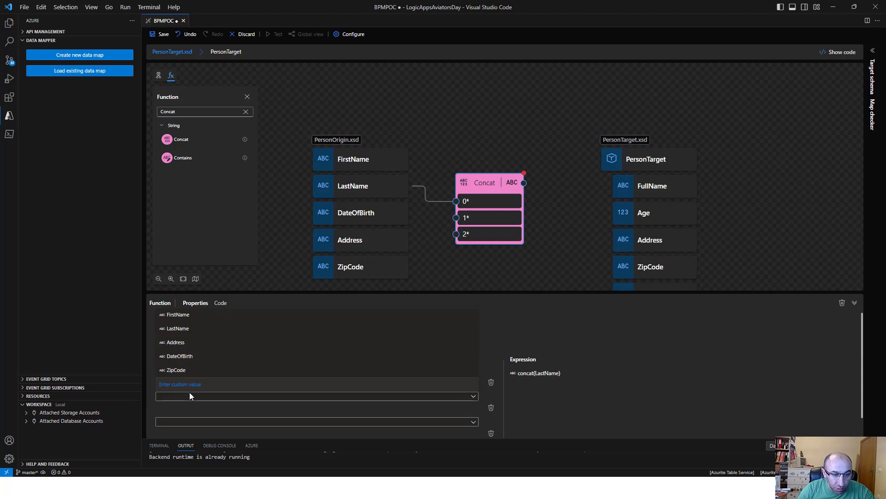
text(' ')
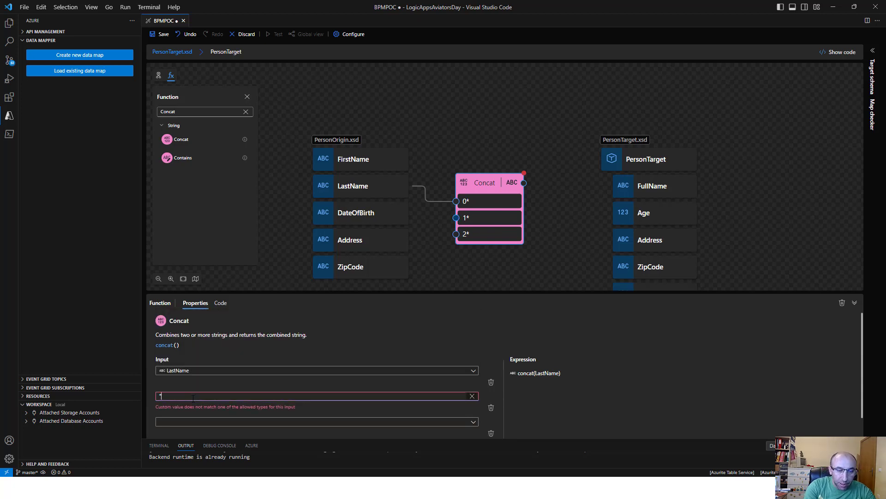
click(188, 422)
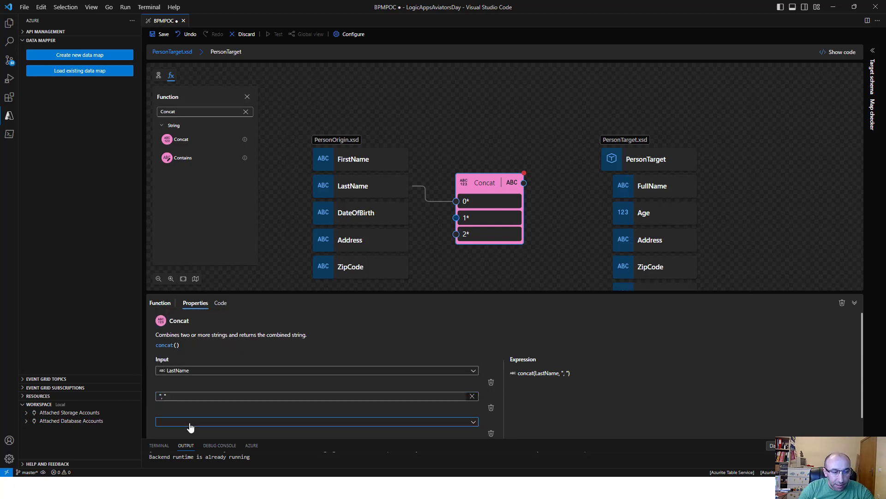
click(178, 341)
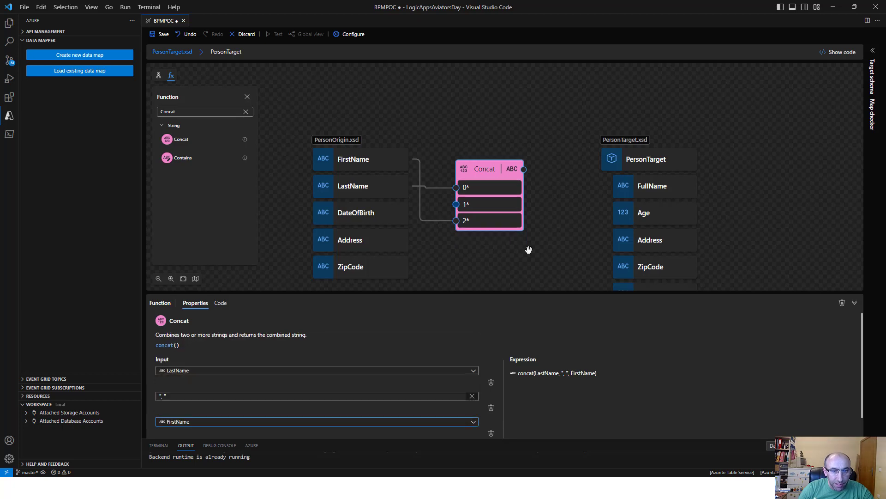
Step: Connect the Concat output to the target FullName and add a Substring function to the mapping
drag(558, 179, 613, 186)
click(488, 172)
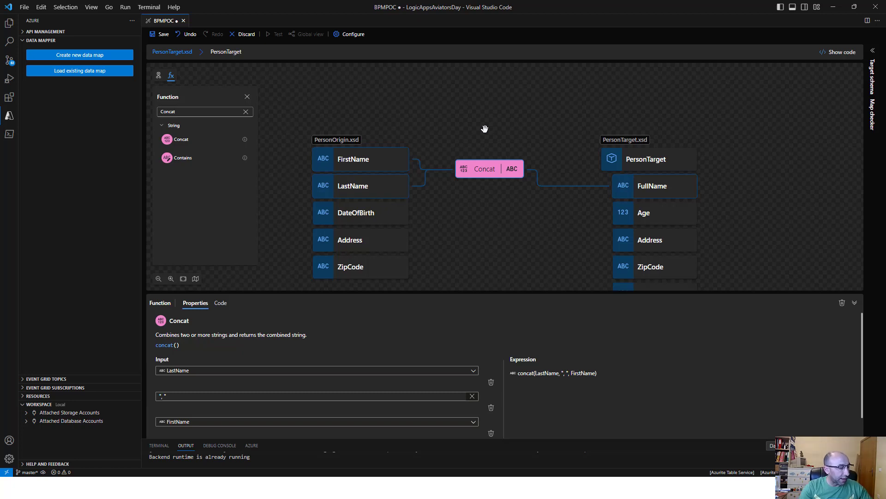
double_click(208, 111)
text(subs)
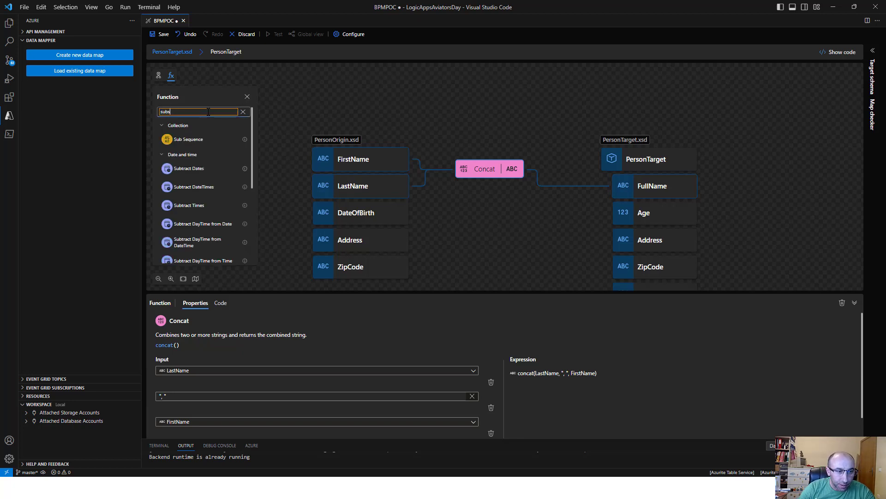
scroll(219, 204, down, 4)
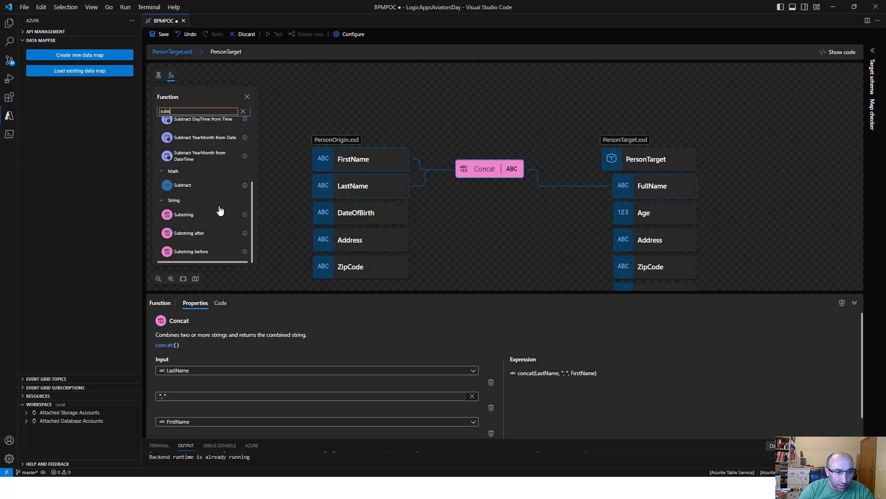
click(219, 213)
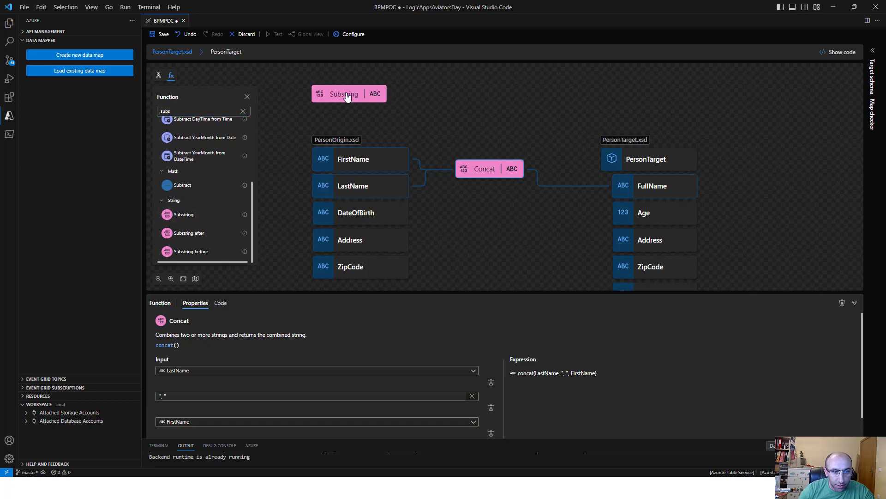
Step: Configure the Substring function with source value DateOfBirth, custom start index 0 and custom length 5
click(347, 96)
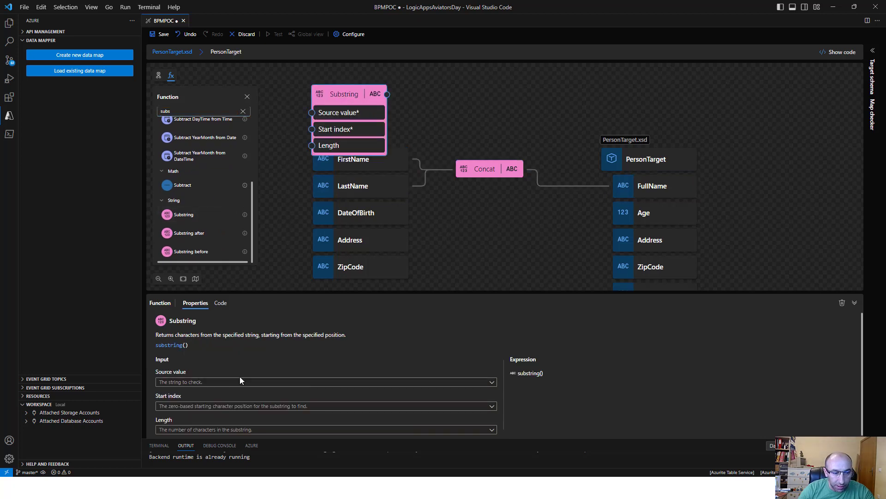
click(240, 381)
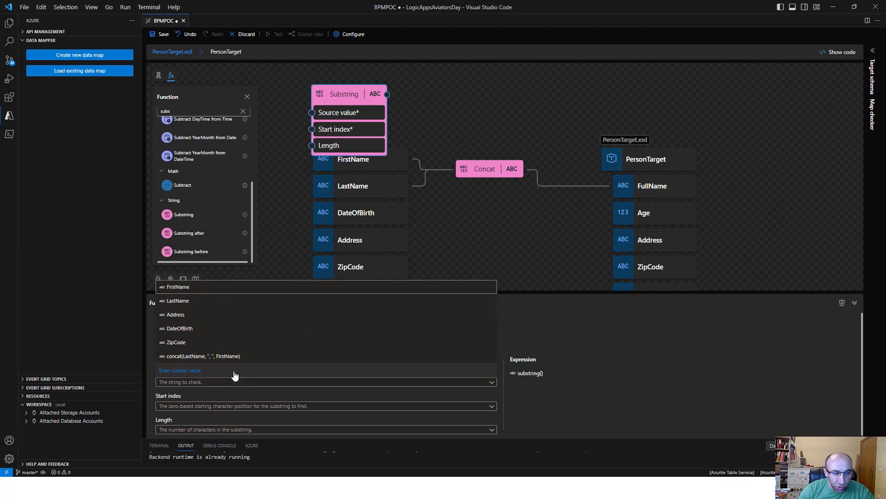
click(205, 329)
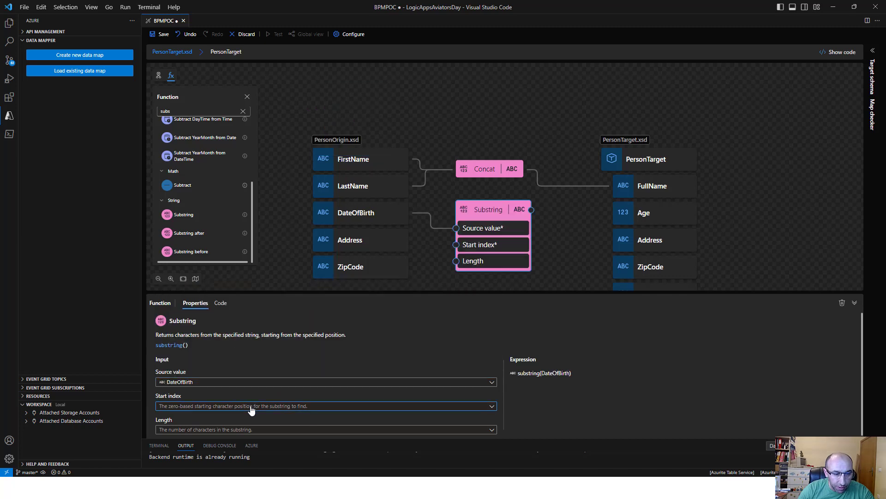
click(223, 406)
click(226, 394)
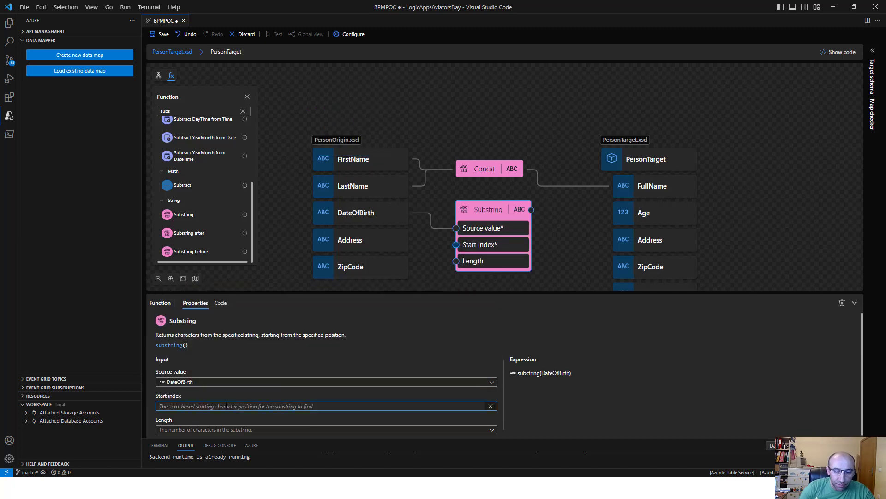
text(0)
click(222, 430)
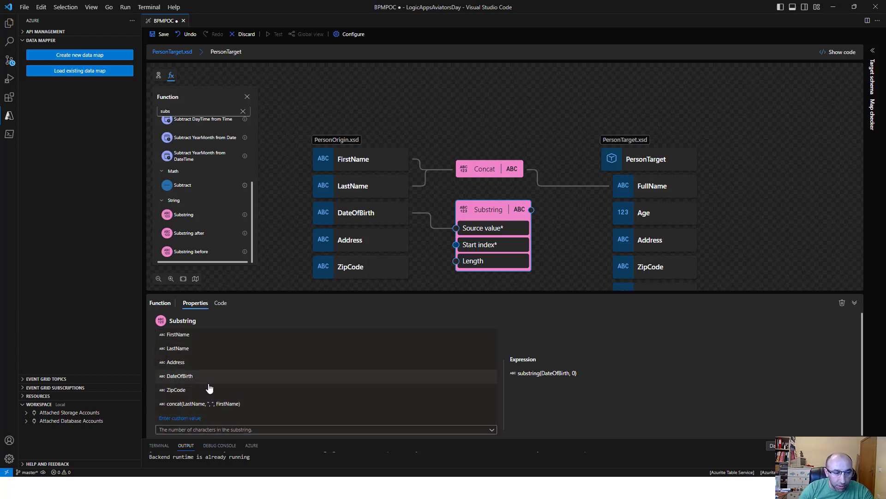
click(201, 417)
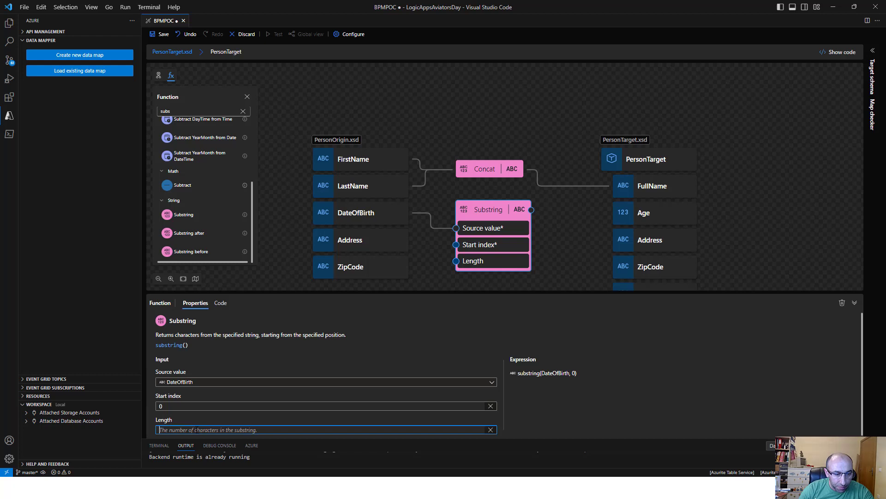
text(5)
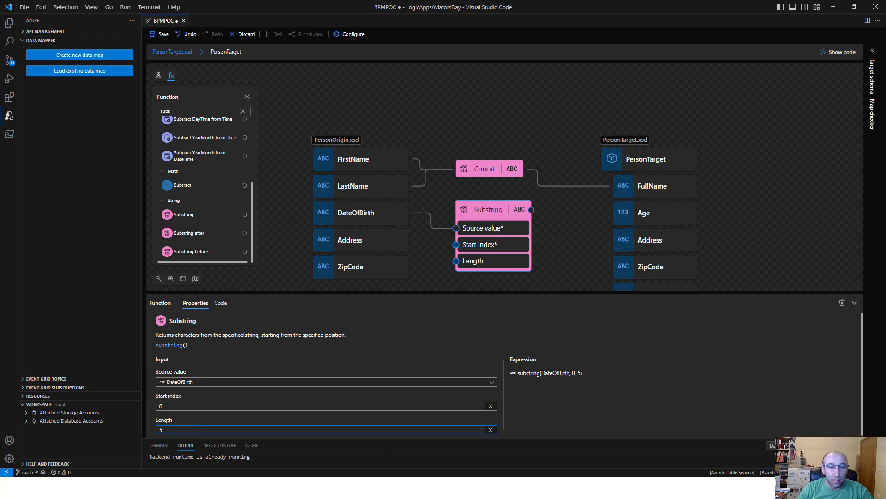
click(481, 213)
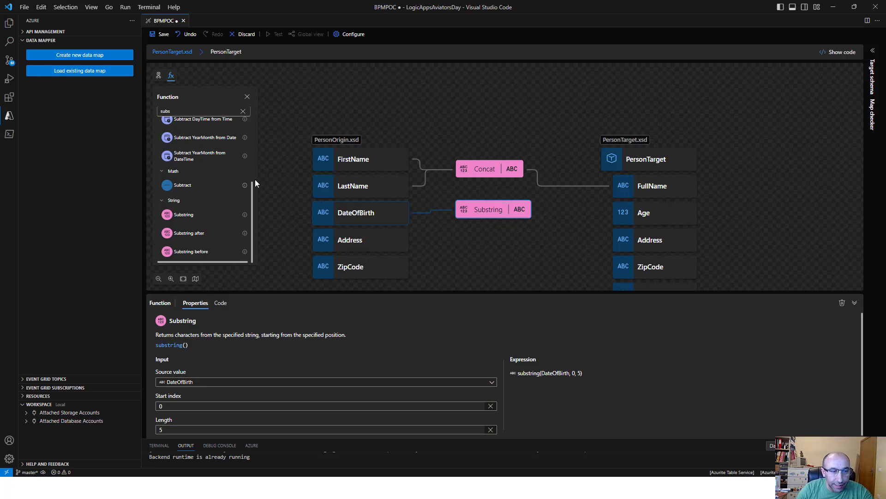
Step: Add a To integer function and set its source value to substring(DateOfBirth, 0, 5)
double_click(175, 111)
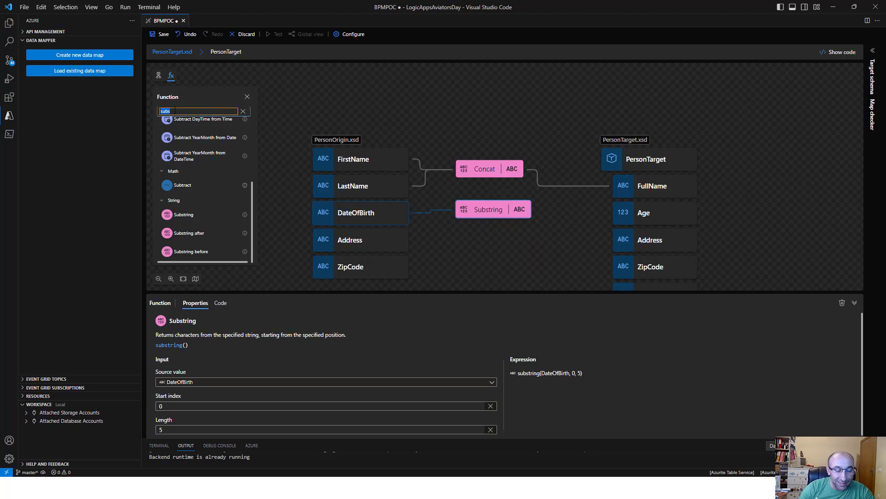
text(To In)
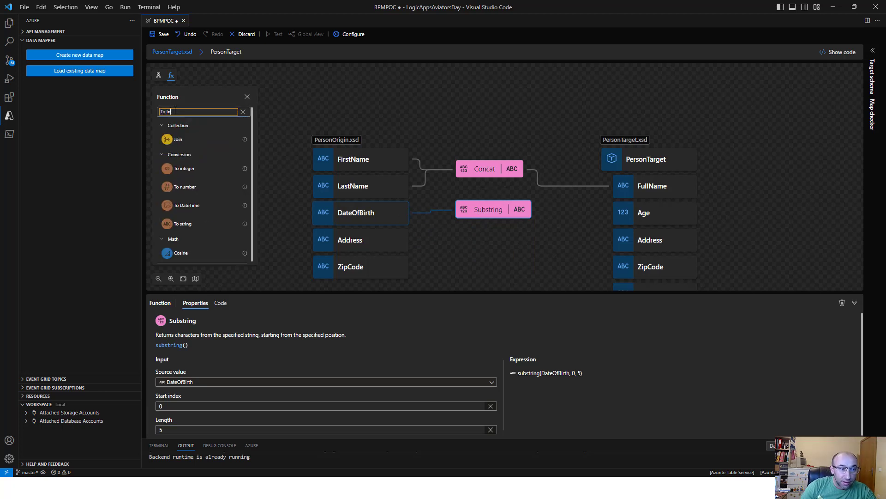
click(191, 169)
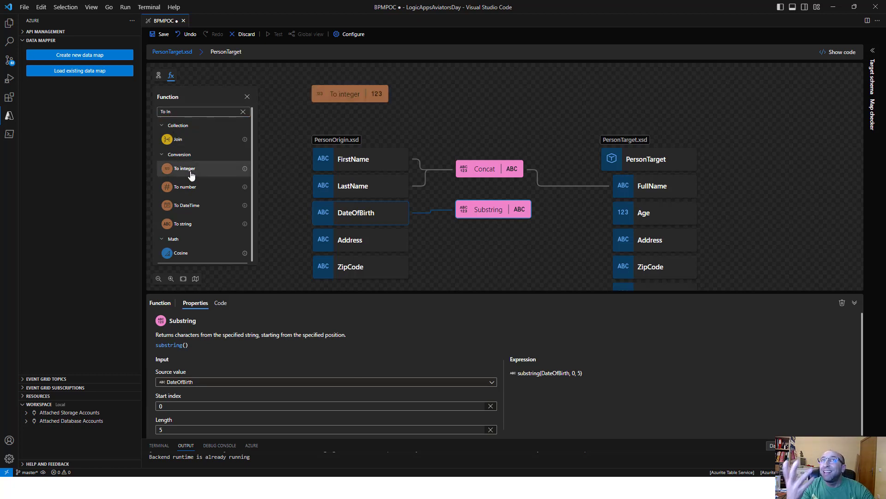
click(351, 96)
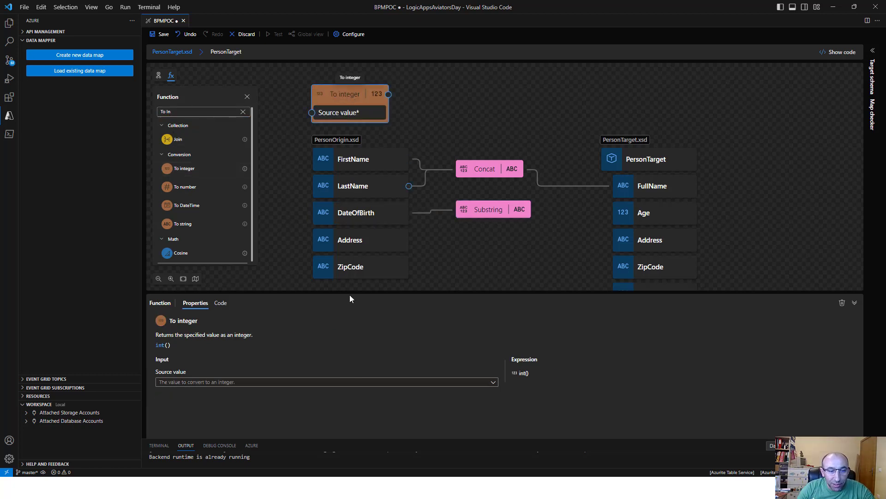
click(297, 383)
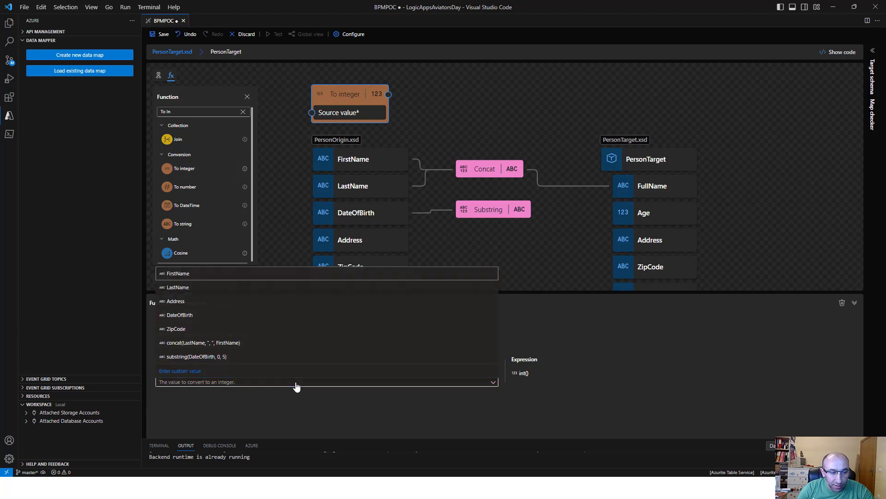
click(219, 356)
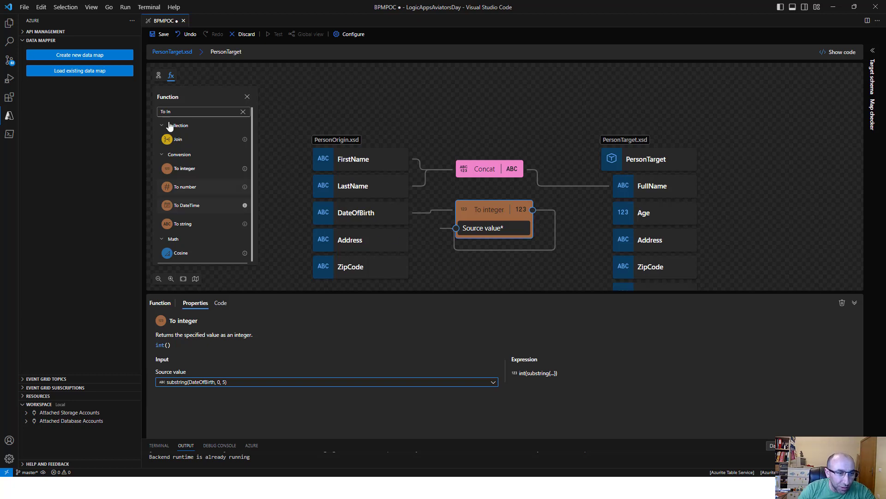
Step: Find the Subtract math function in the function list and add it to the mapping
click(168, 112)
key(ctrl+a)
text(Sub)
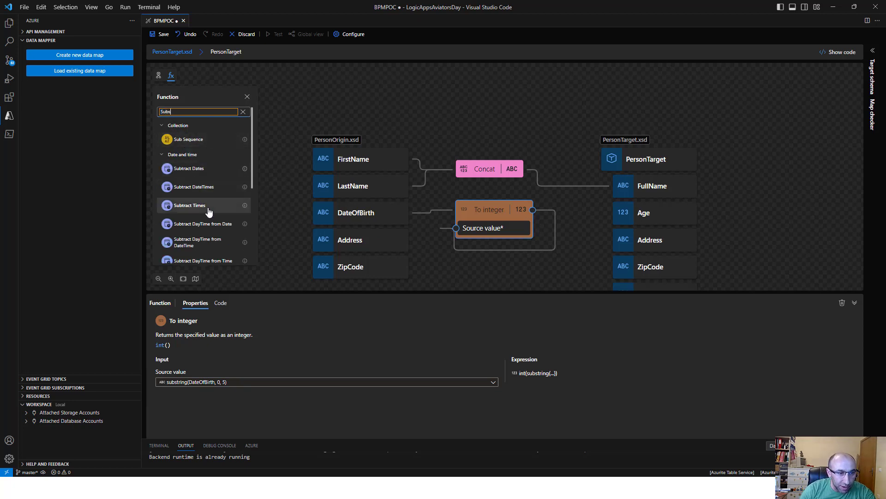
scroll(208, 212, down, 3)
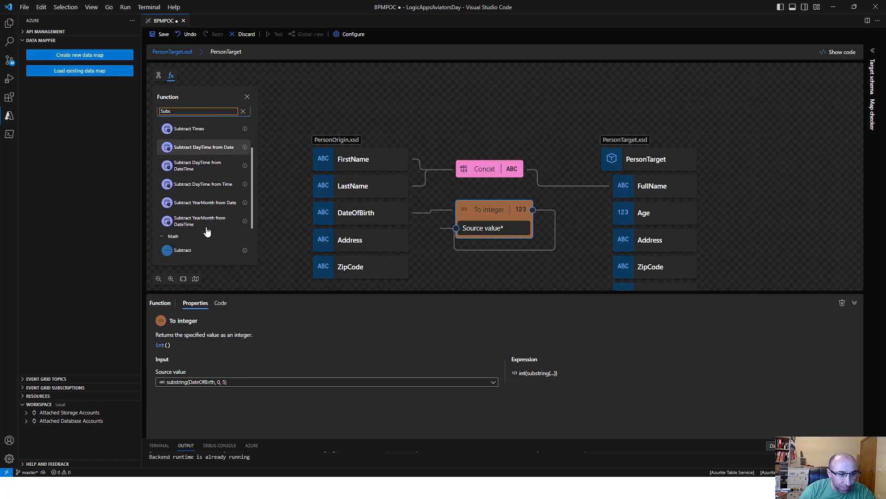
click(204, 188)
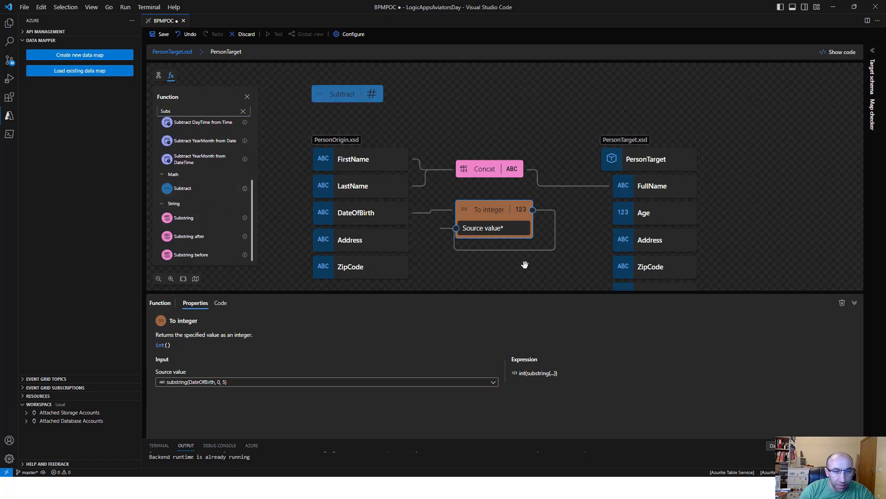
Step: Set Subtract's minuend to the custom value 2023 and its subtrahend to int(substring(...)), and connect its output to the target Age
click(343, 98)
click(235, 384)
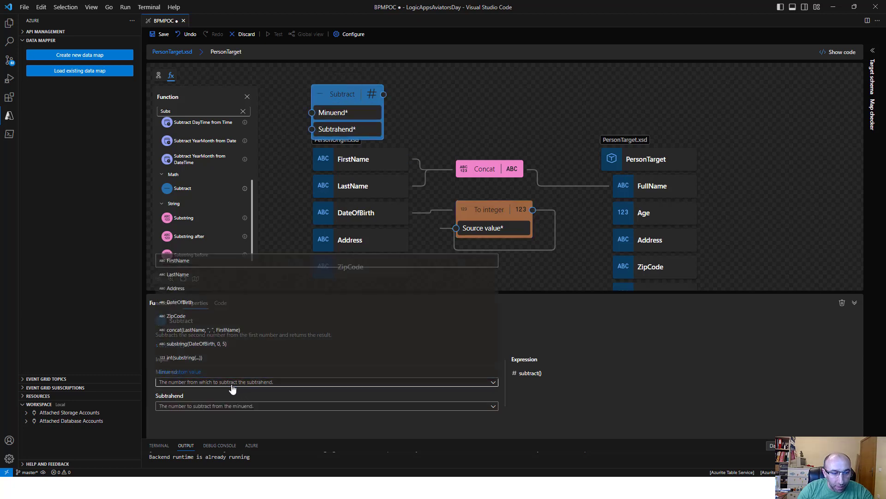
click(218, 384)
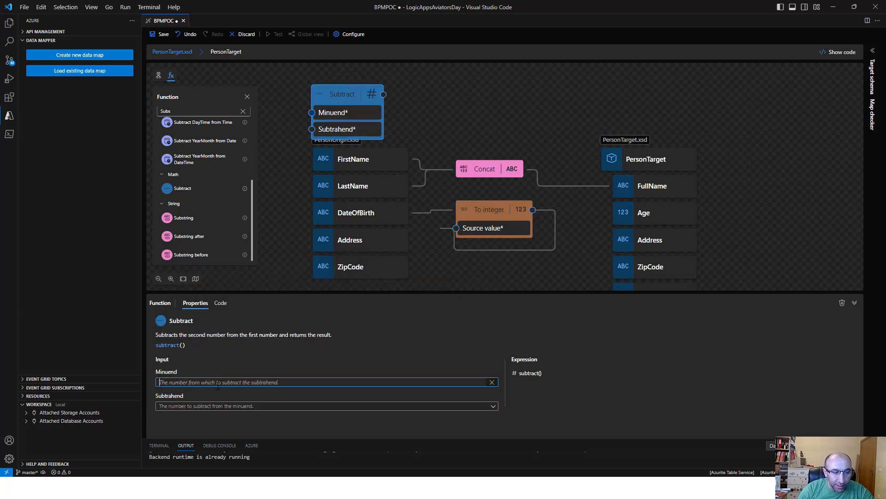
text(2023)
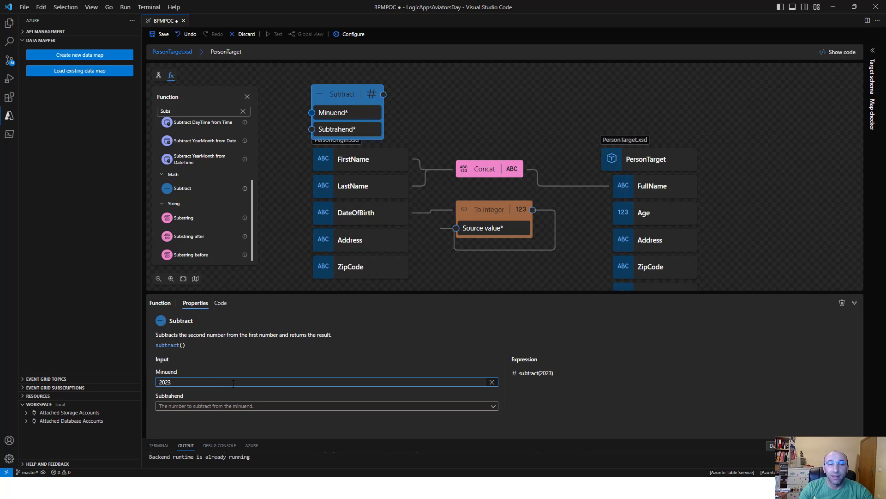
click(202, 407)
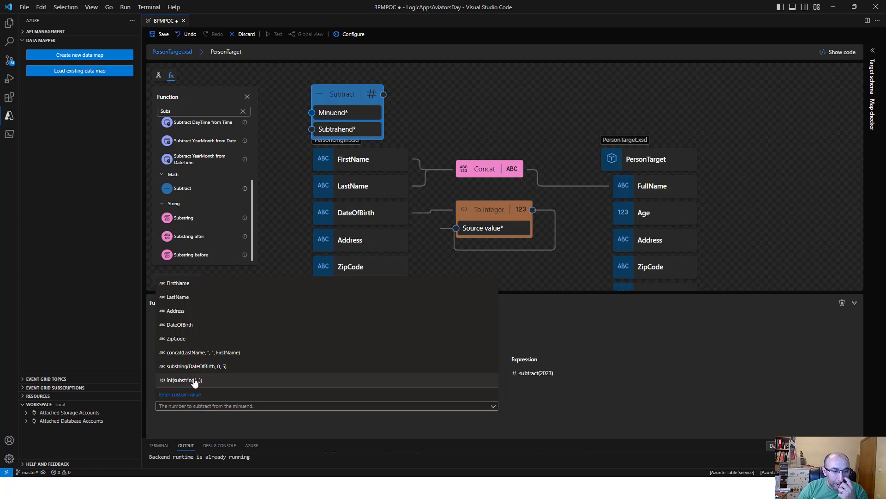
click(194, 380)
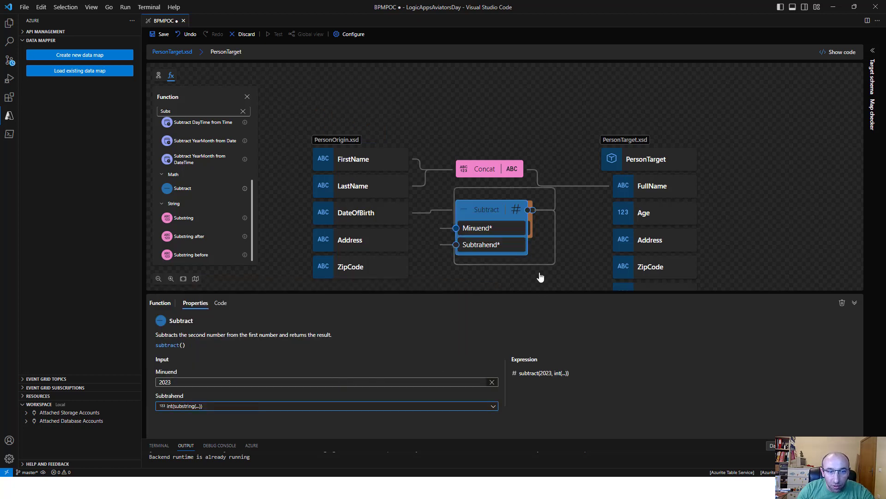
drag(531, 211, 615, 213)
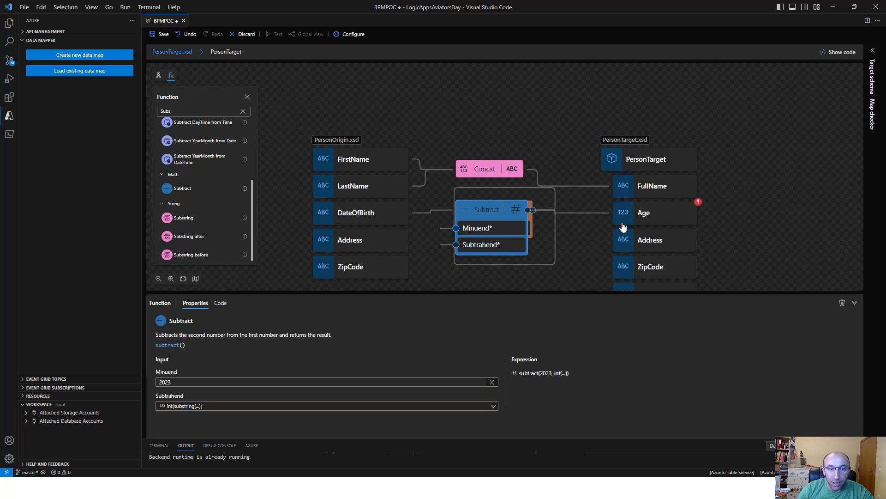
Step: Save the BPMPOC map and open the map test
click(166, 36)
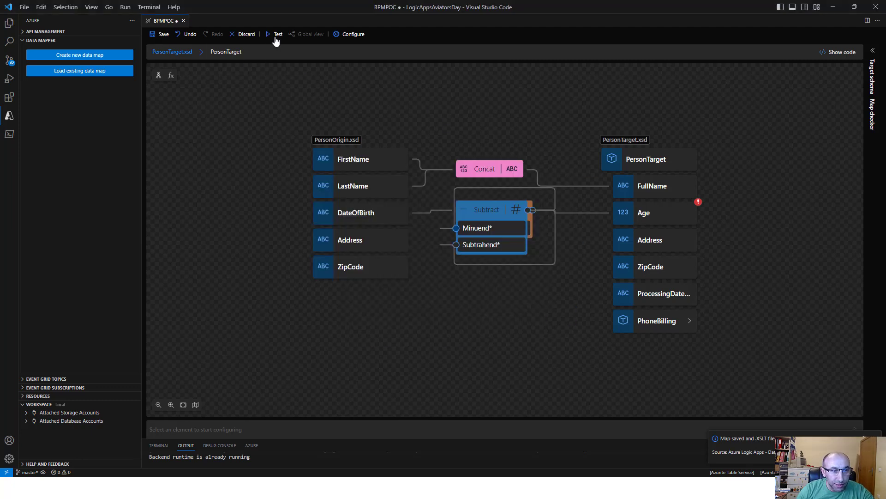
click(275, 37)
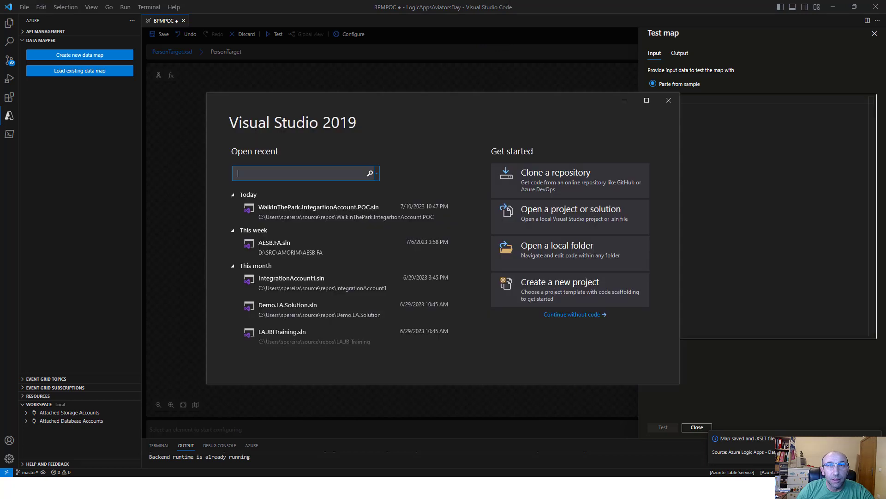
Step: Open the WalkInThePark.IntegartionAccount.POC solution in Visual Studio 2019 and copy the entire content of PersonOrigin.xml
click(322, 216)
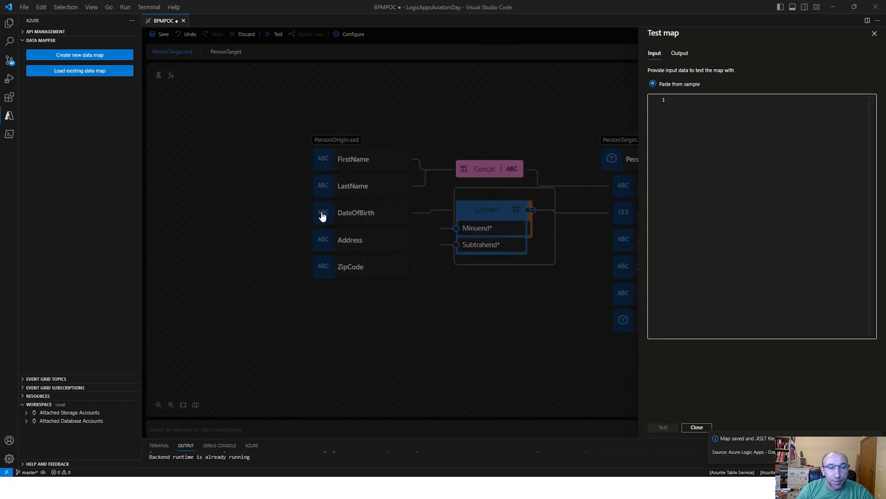
click(395, 220)
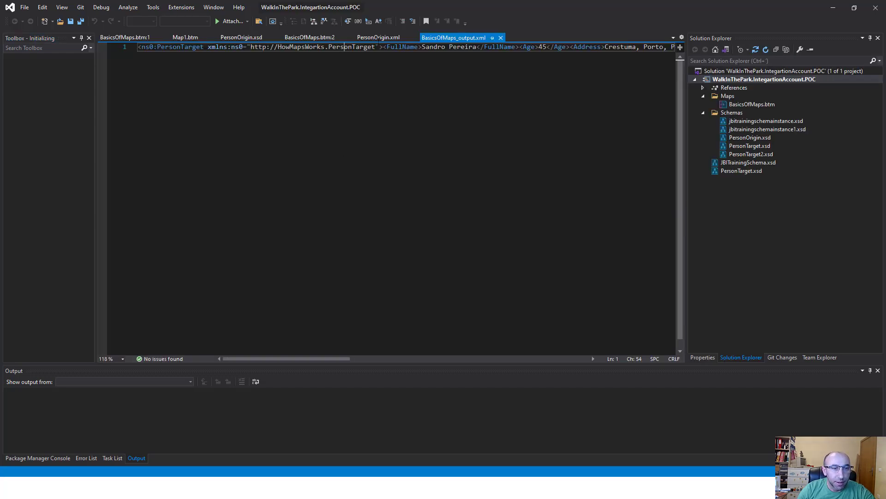
click(319, 39)
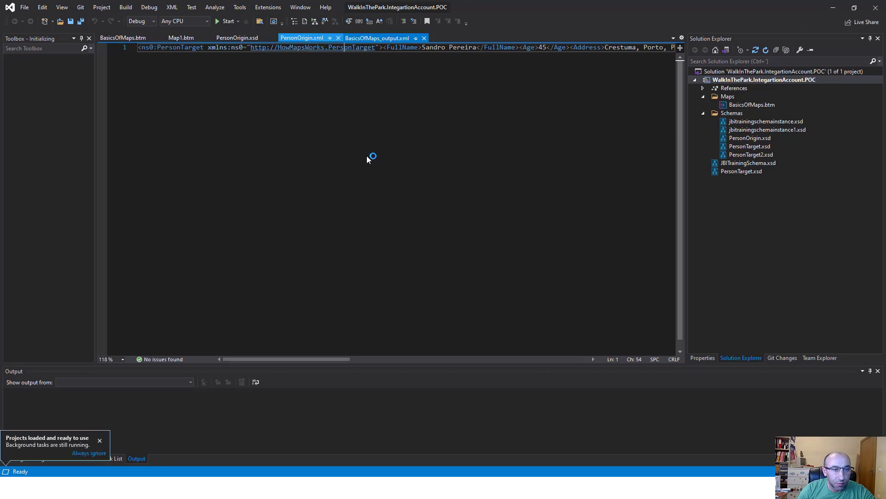
key(ctrl+a)
key(ctrl+c)
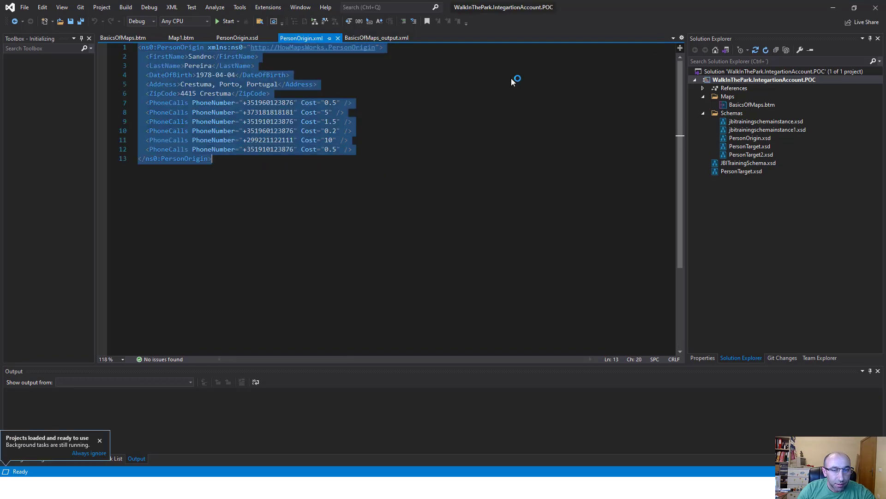
Step: Switch back to Visual Studio Code, test the map with the copied PersonOrigin.xml content as input, and close the test
key(alt+Tab)
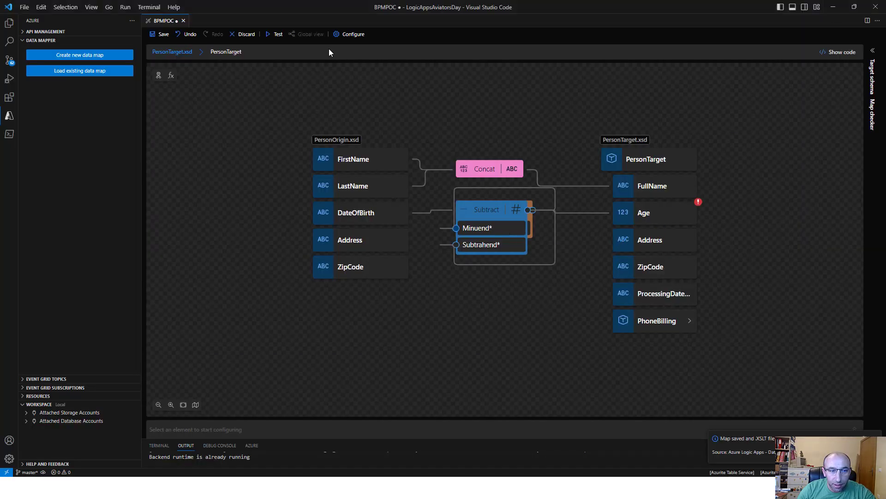
click(278, 34)
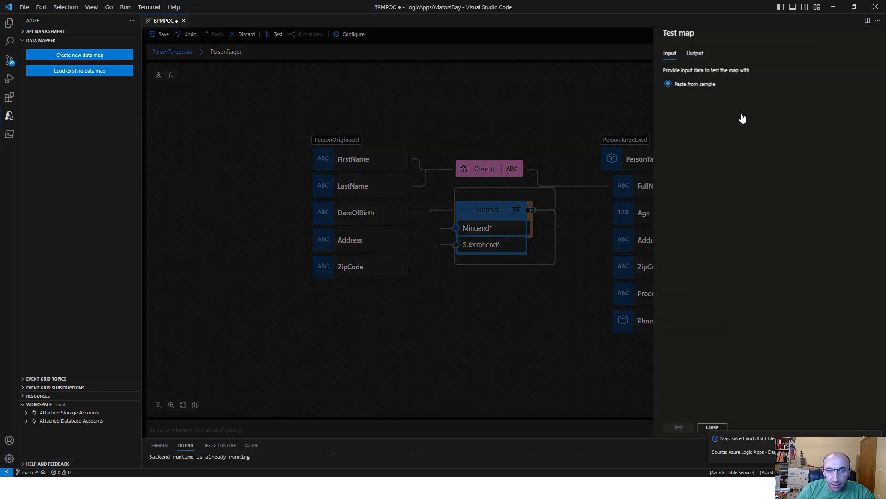
key(ctrl+v)
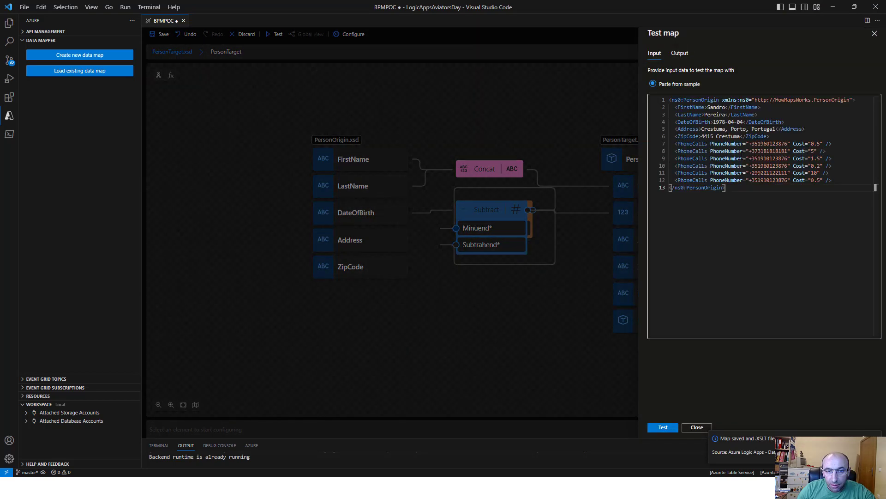
click(668, 426)
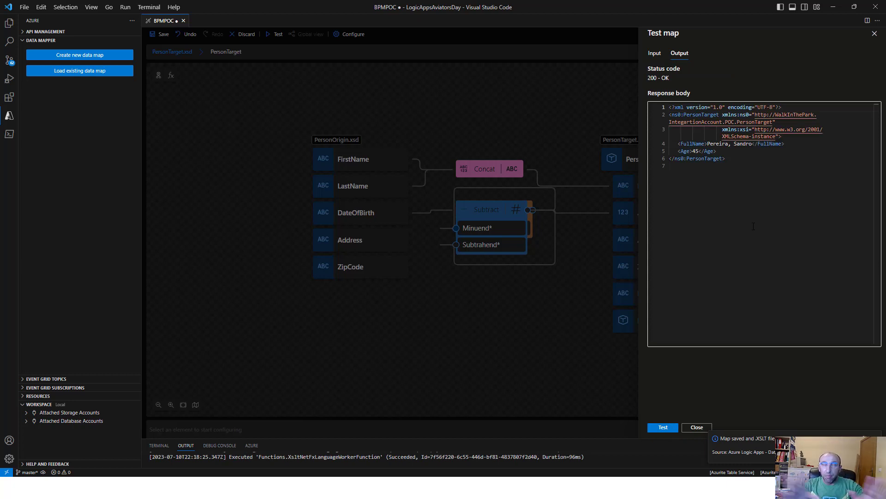
click(492, 329)
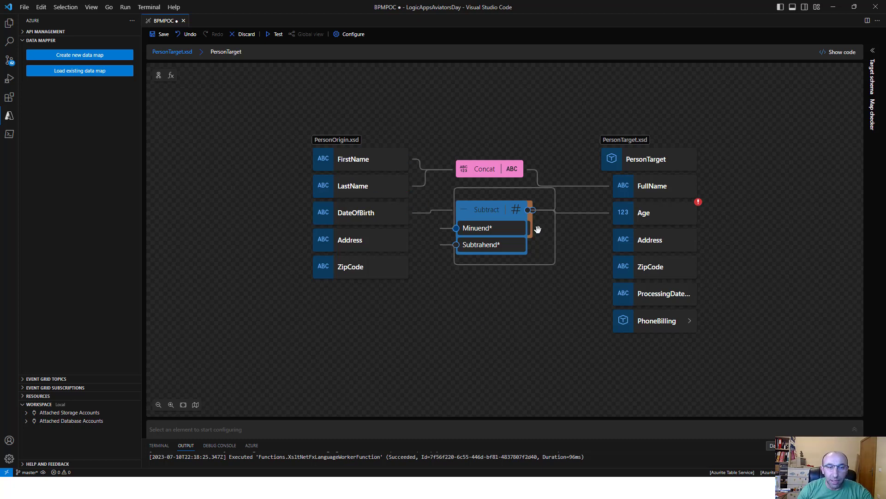
Step: Refresh the PersonTarget mapping, add the source fields Address and ZipCode again, and connect Address to the target Address
click(230, 54)
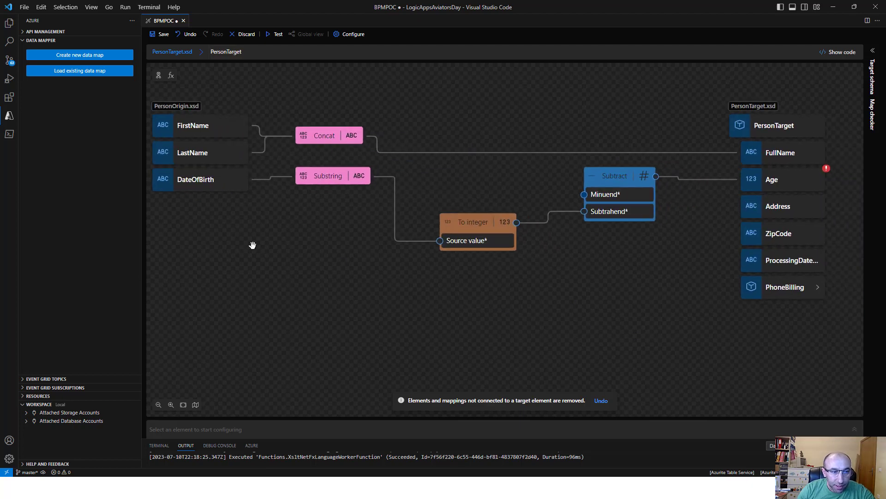
click(158, 76)
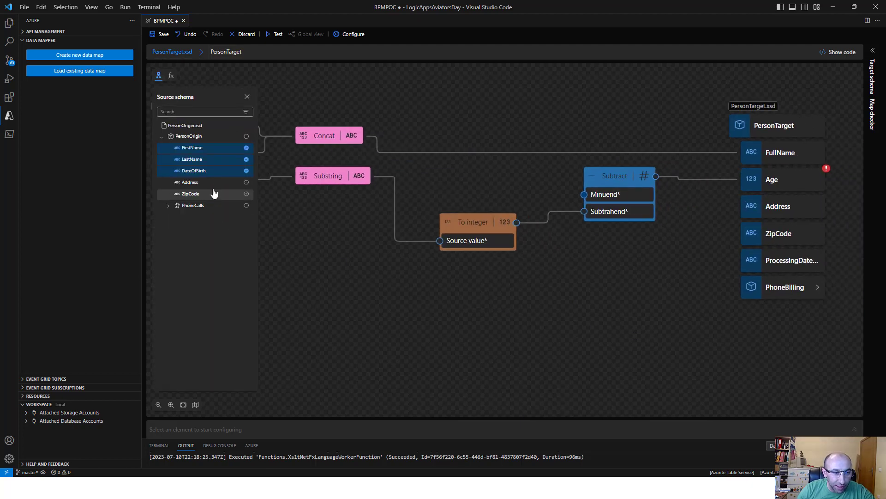
click(246, 182)
click(246, 193)
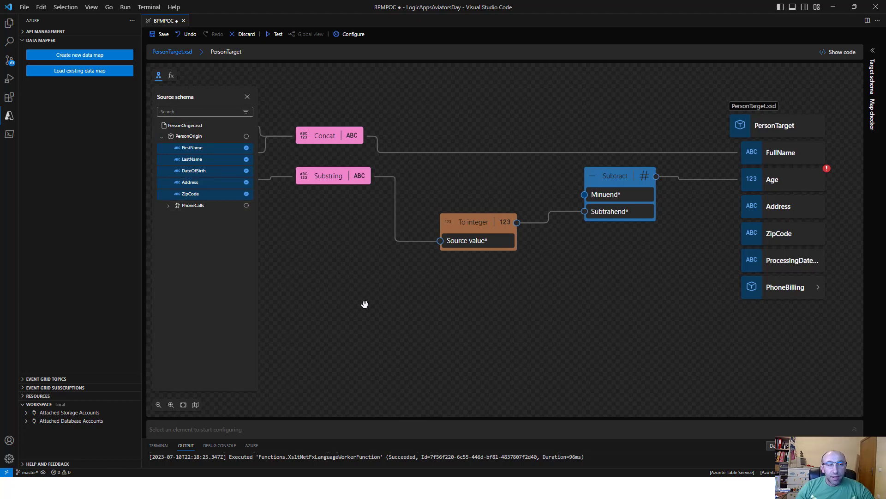
click(247, 97)
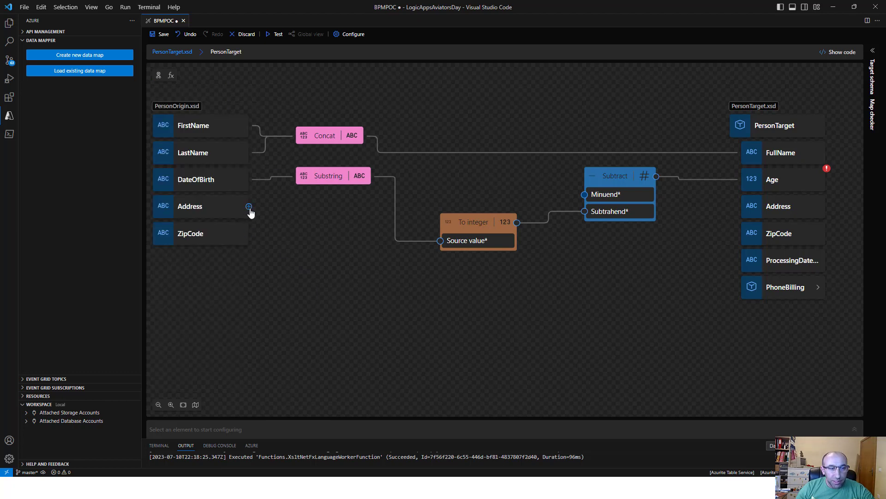
drag(249, 206, 736, 205)
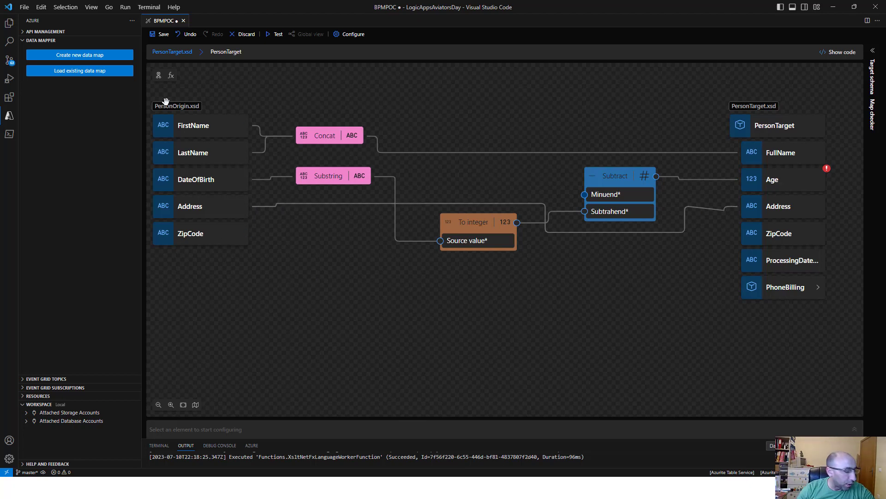
Step: Find the Exists logical function, add it to the mapping, and set its item to ZipCode
click(171, 76)
double_click(184, 112)
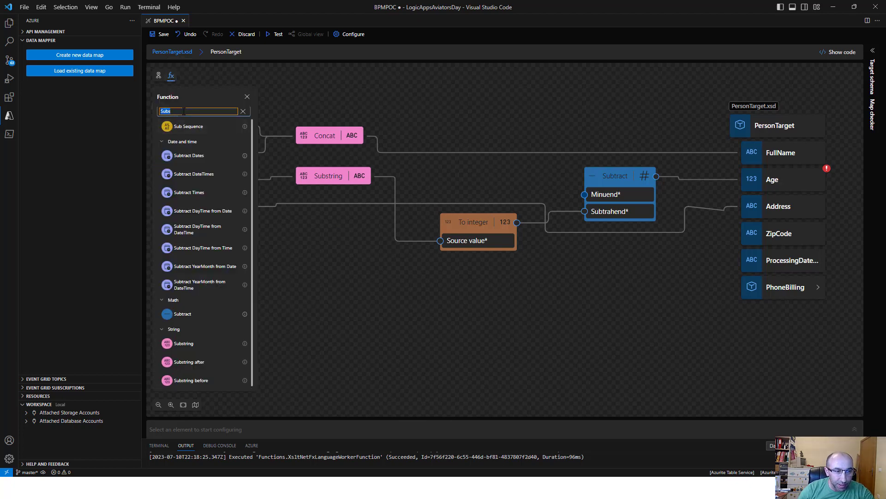
text(Exist)
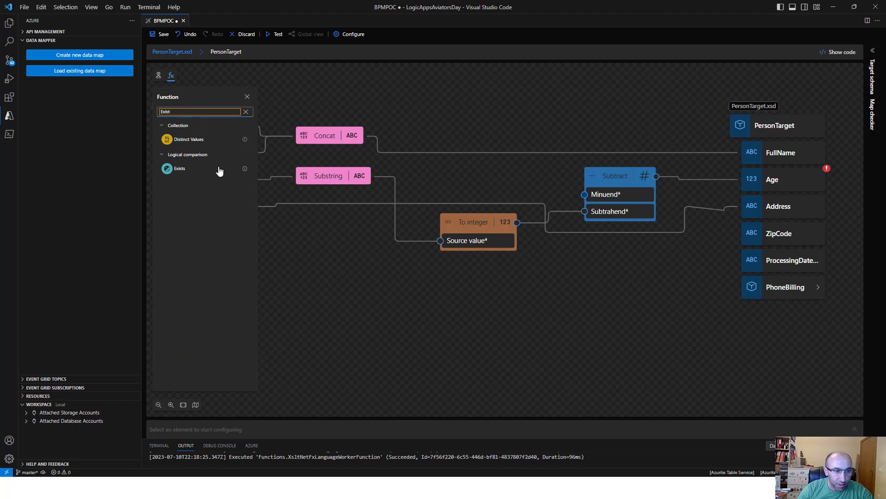
click(220, 170)
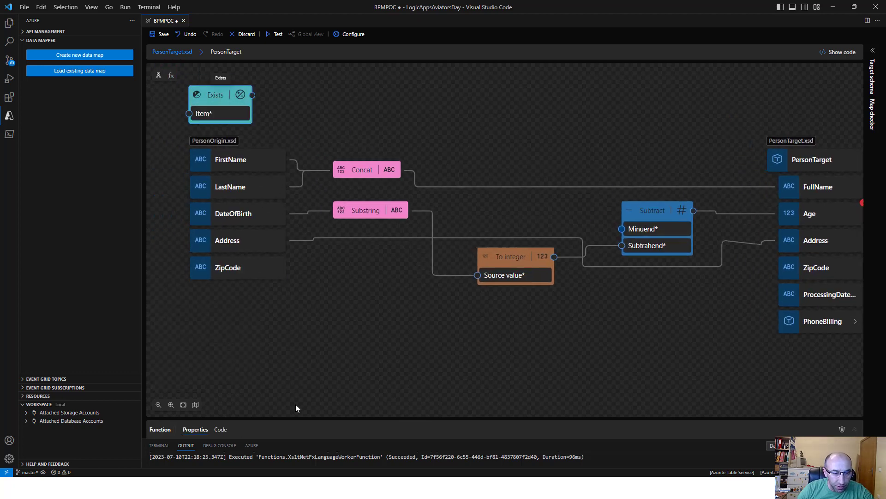
click(270, 383)
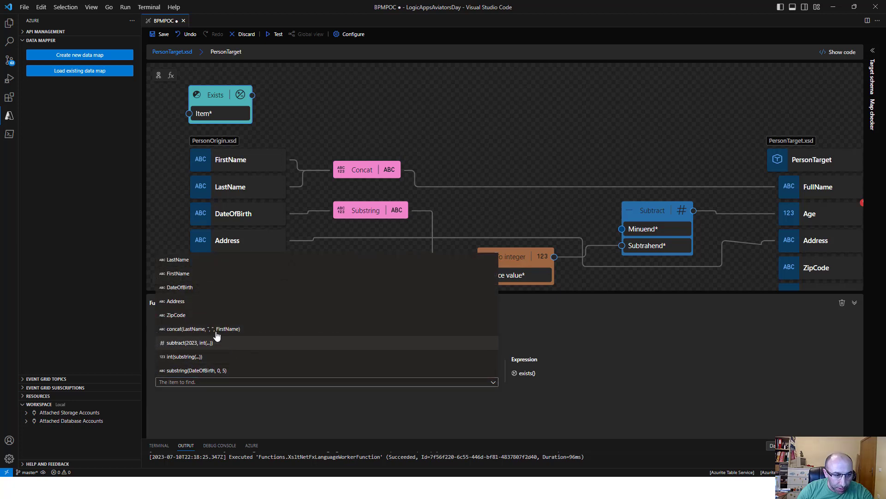
click(203, 315)
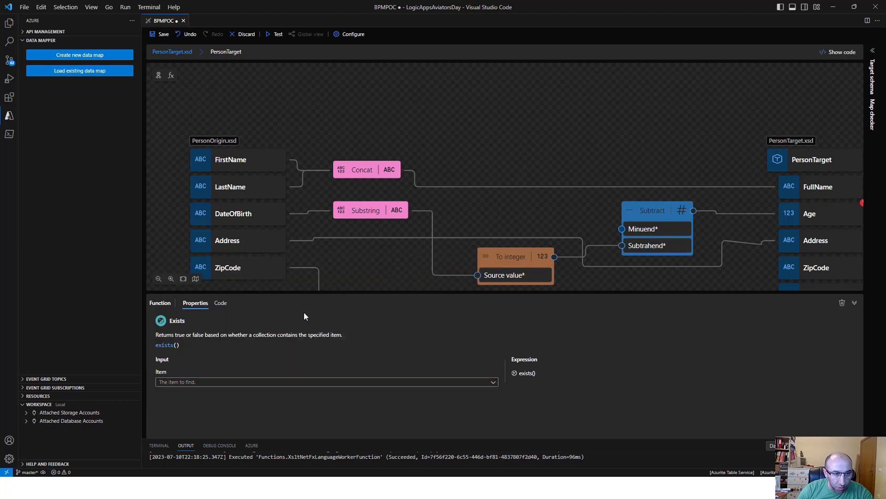
Step: Search the function list for "if" and add the If logical comparison function to the mapping
click(159, 75)
click(204, 111)
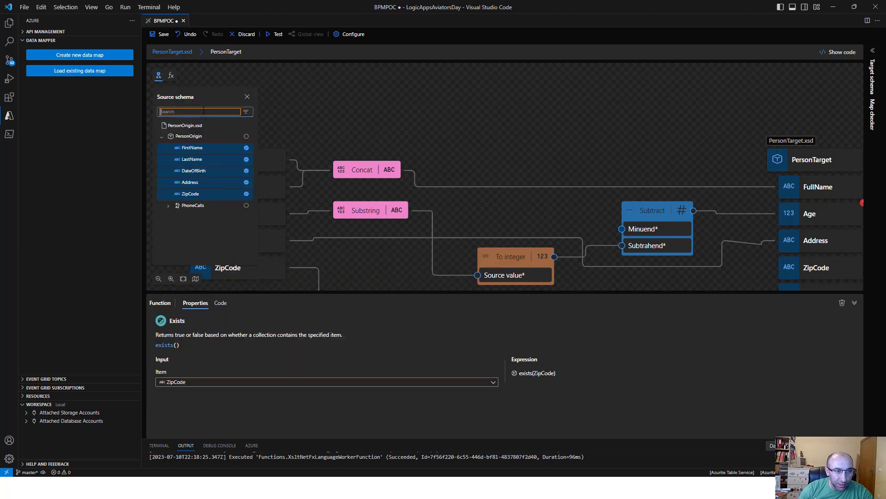
click(172, 78)
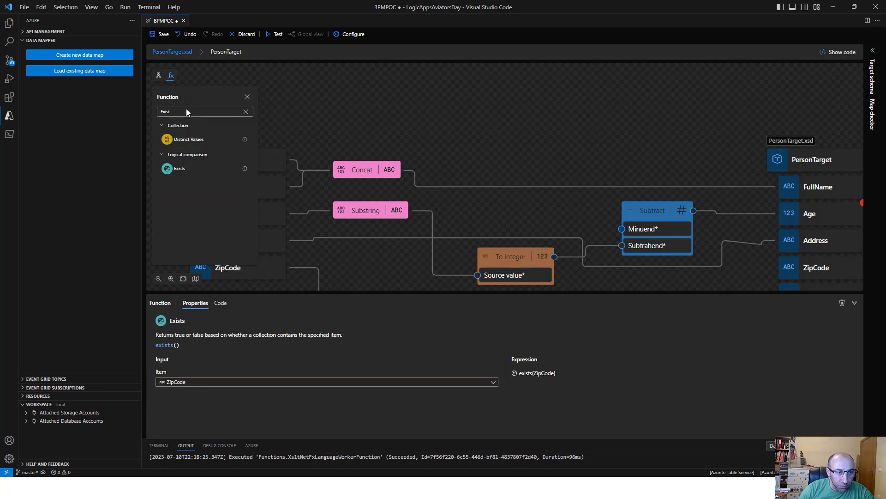
click(187, 112)
text(if)
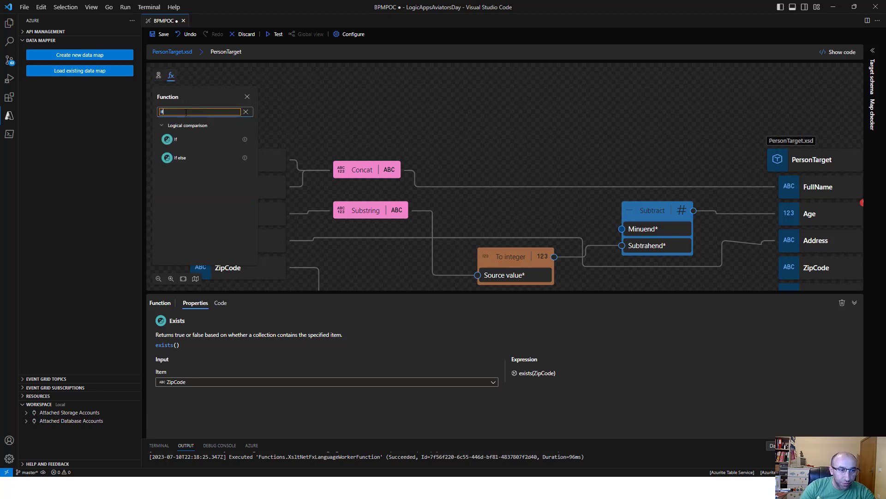
click(189, 142)
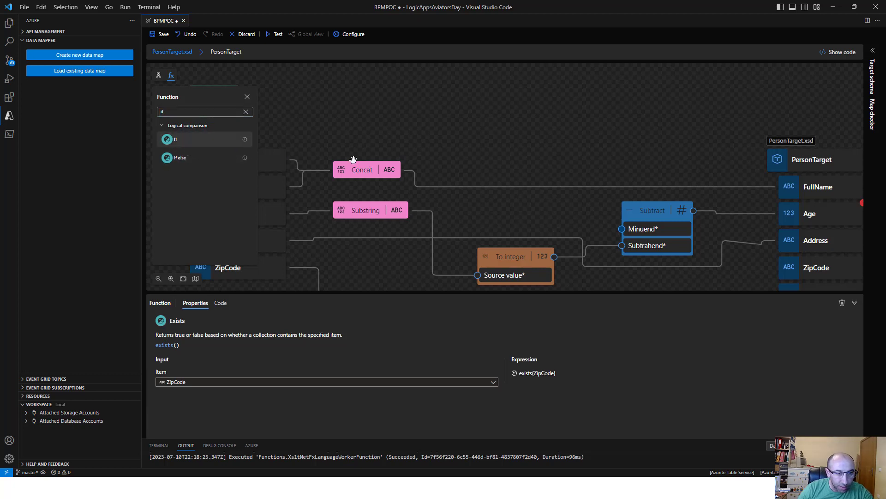
click(301, 107)
click(216, 96)
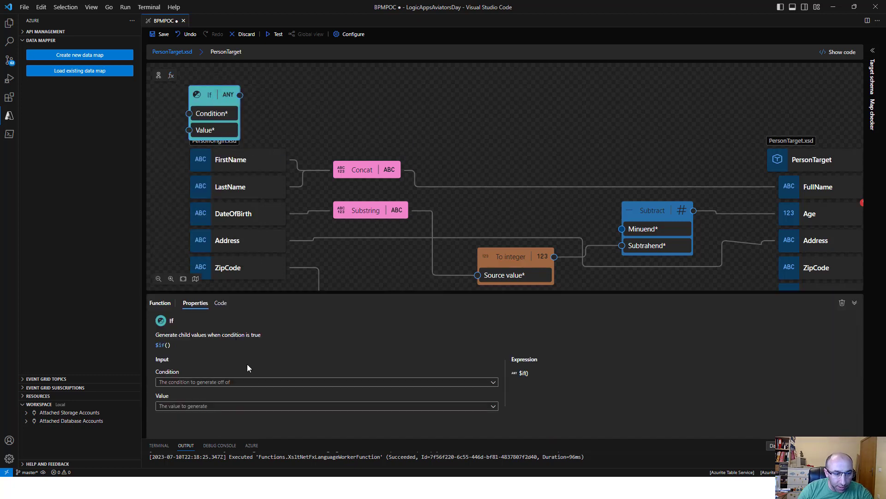
Step: Set If's condition to exists(ZipCode) and its value to ZipCode, and connect its output to the target ZipCode
click(255, 384)
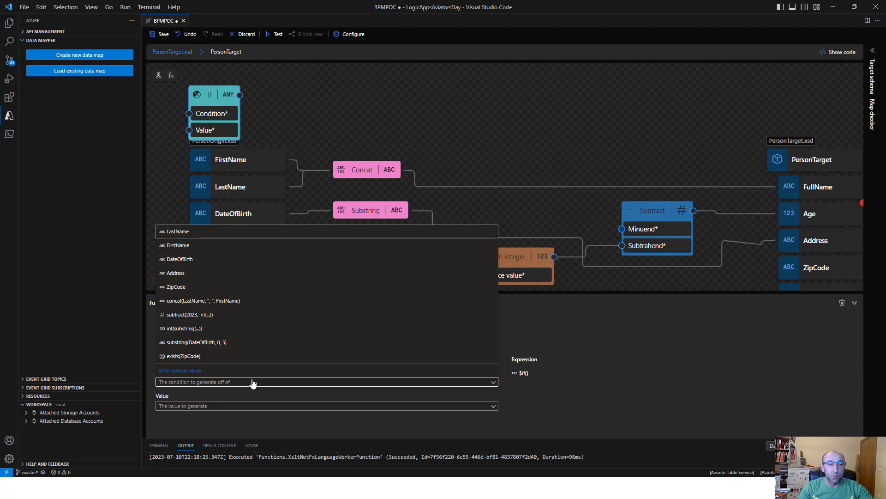
click(207, 356)
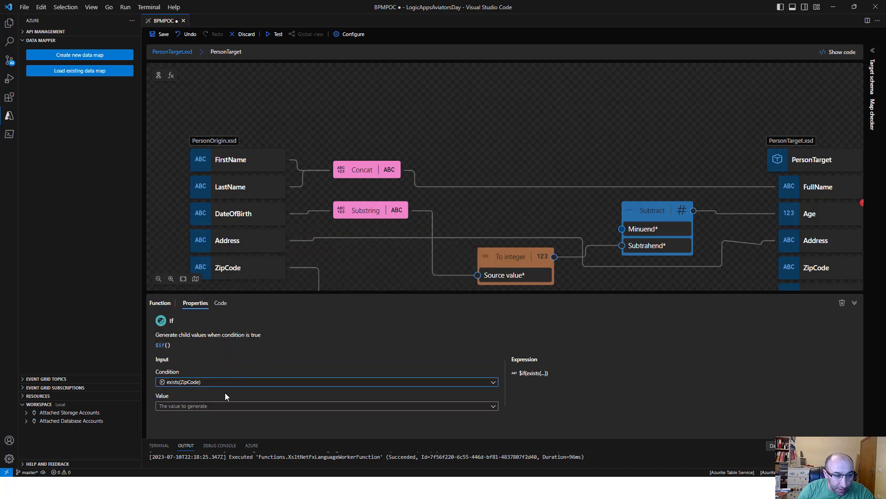
click(226, 406)
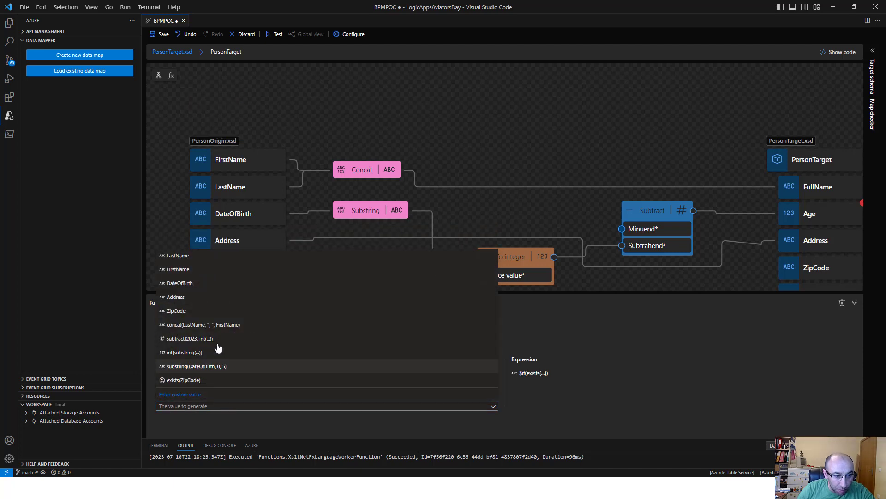
click(208, 311)
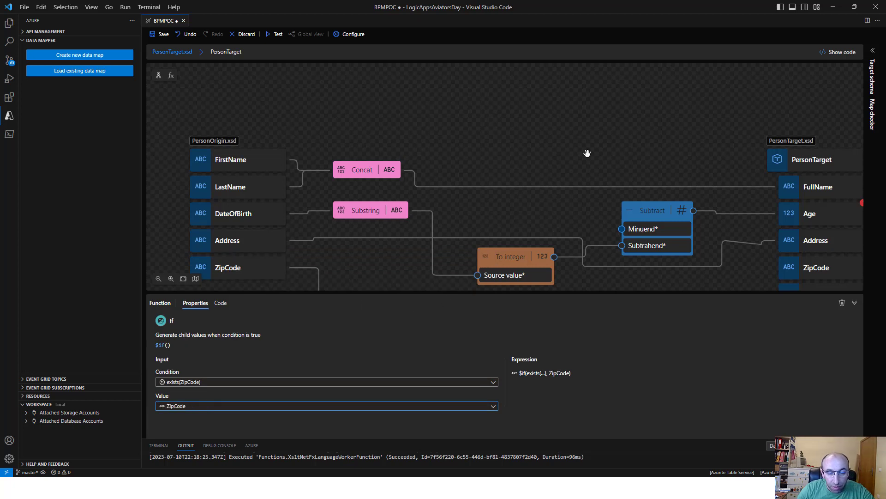
drag(587, 153, 574, 109)
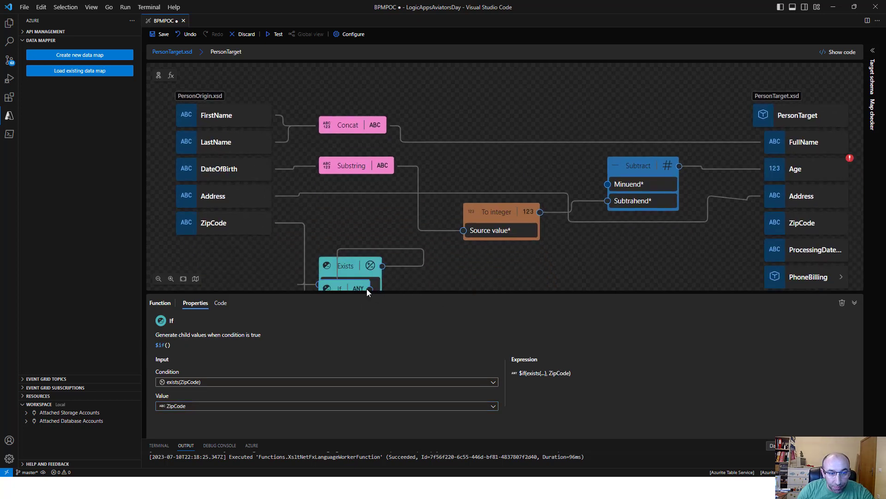
drag(369, 288, 762, 205)
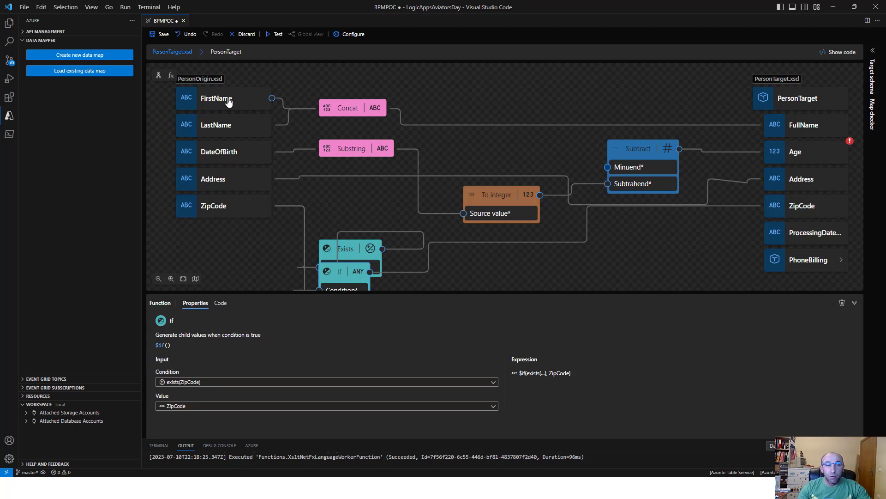
Step: Find the Current DateTime value function, add it to the mapping, and connect it to the target processing date field
click(170, 75)
text(If)
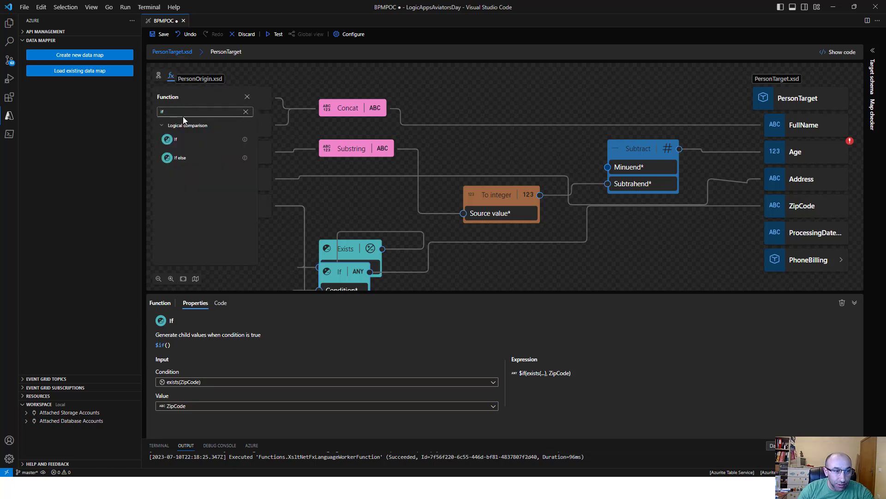
text(Curr)
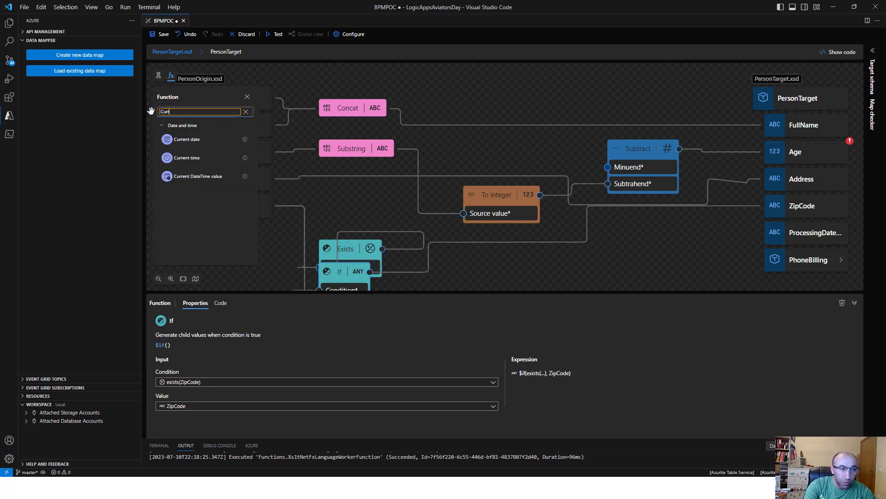
click(203, 177)
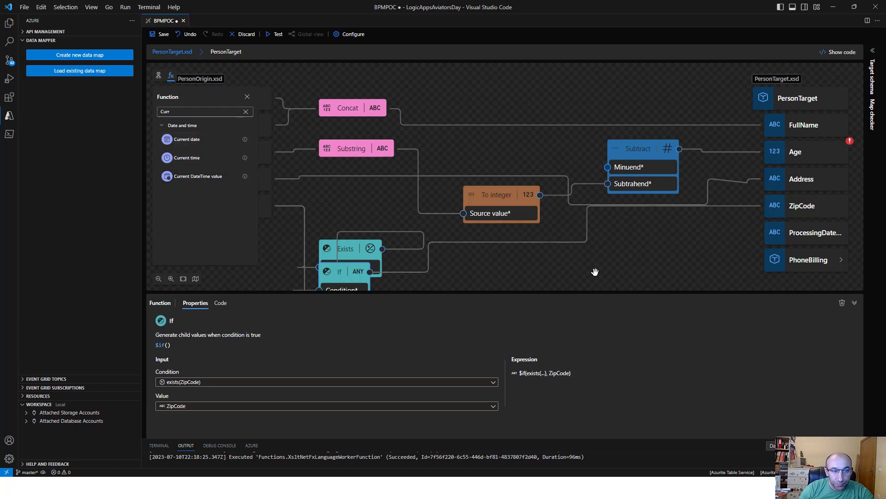
drag(598, 279, 626, 283)
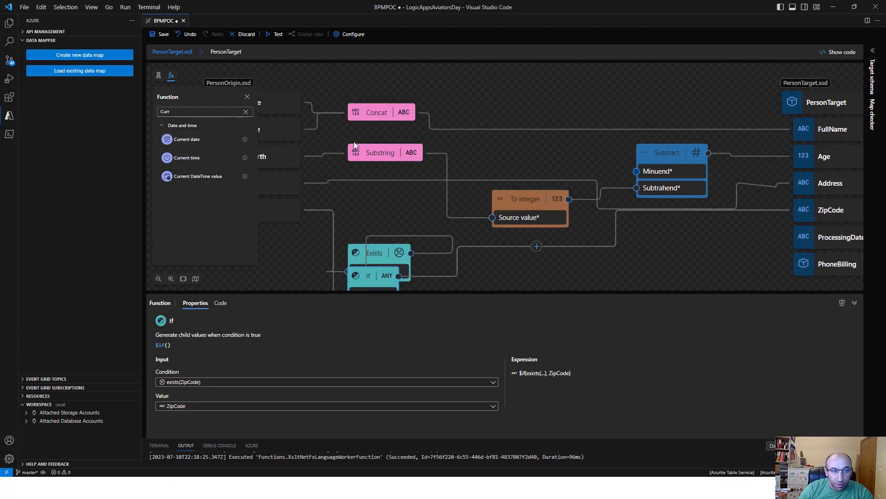
drag(328, 82, 382, 124)
click(340, 91)
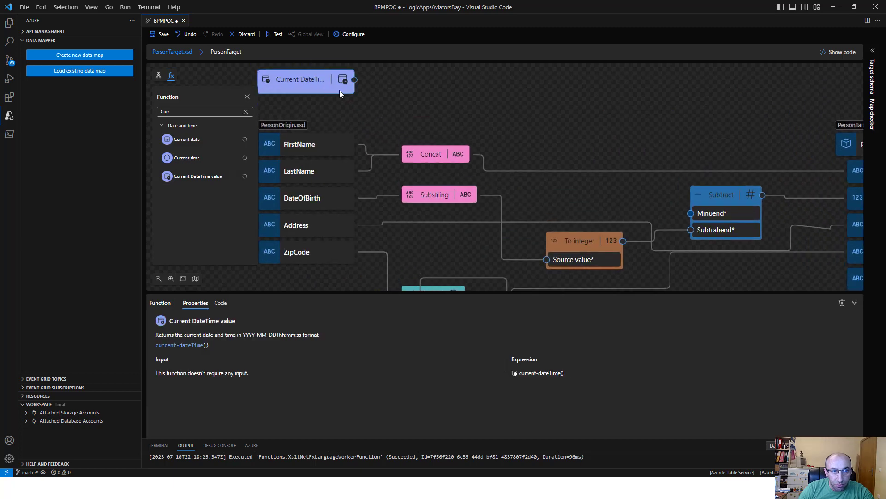
drag(355, 80, 847, 231)
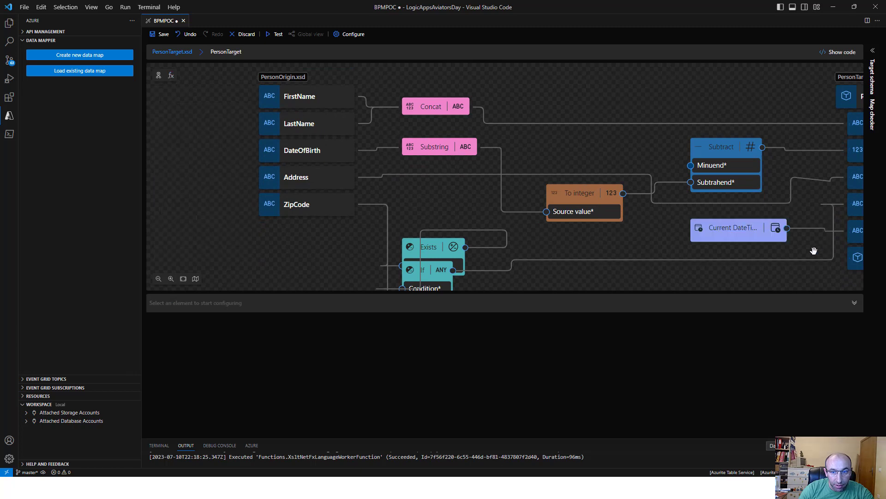
Step: Save the BPMPOC map and select the If function that feeds the target ZipCode
click(168, 37)
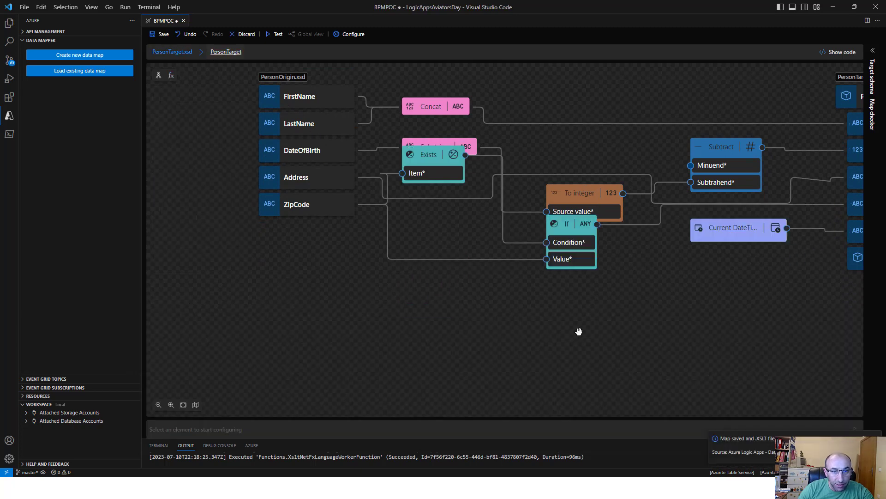
drag(595, 328, 352, 292)
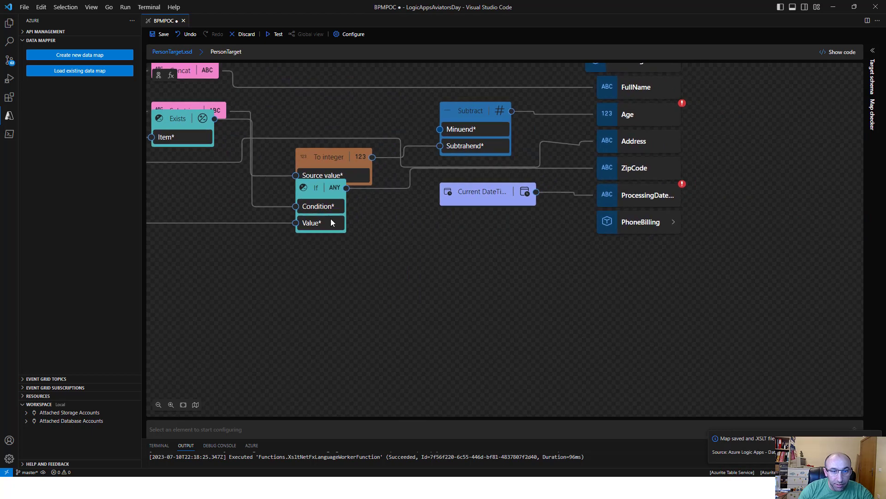
click(318, 189)
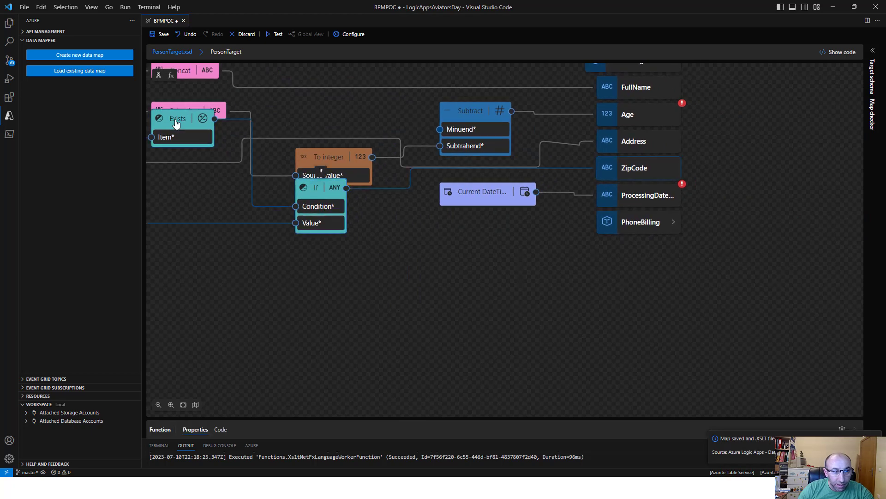
Step: Examine the inputs and expressions of the If, Exists and Subtract functions in the mapping
click(314, 190)
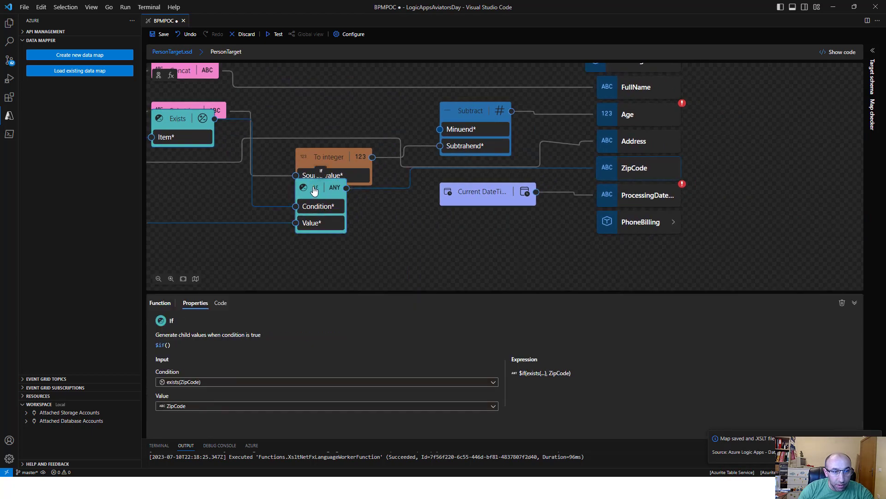
click(175, 122)
click(470, 113)
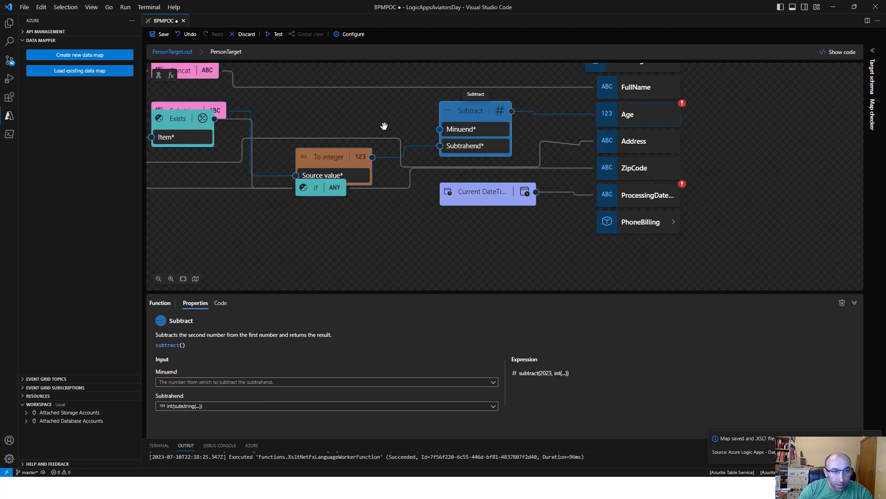
click(176, 119)
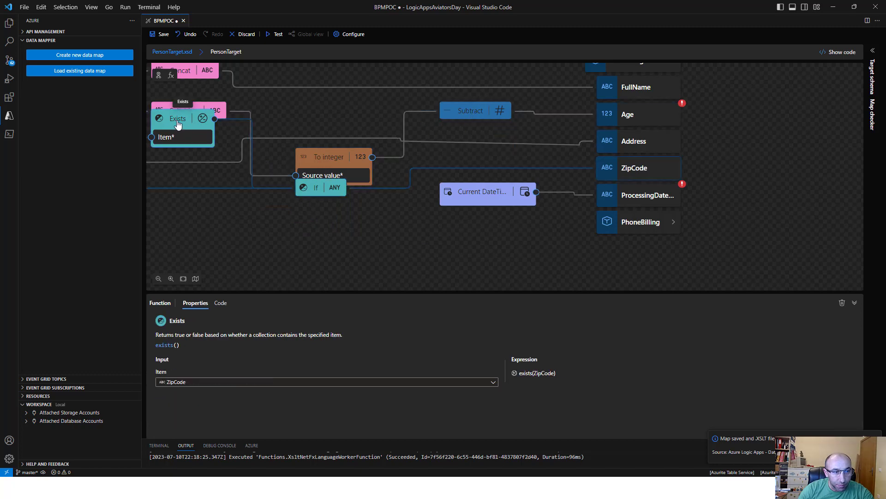
click(393, 244)
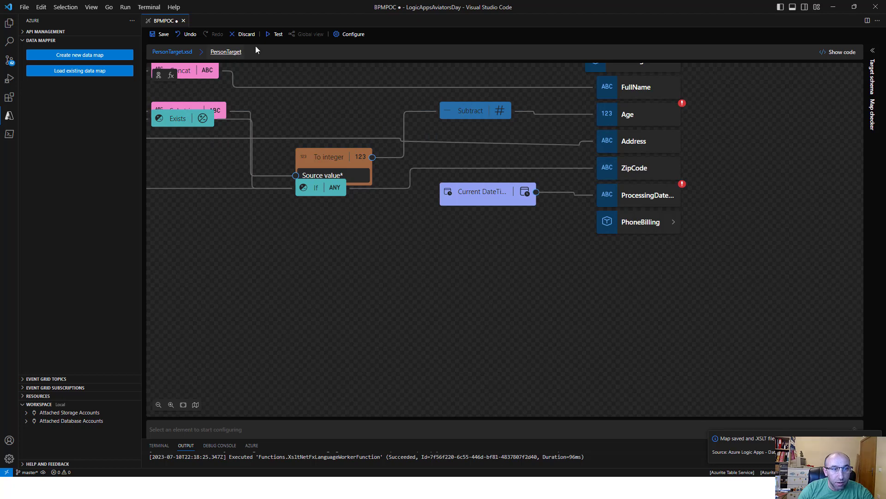
Step: Run a test of the BPMPOC map and close the test output
click(277, 35)
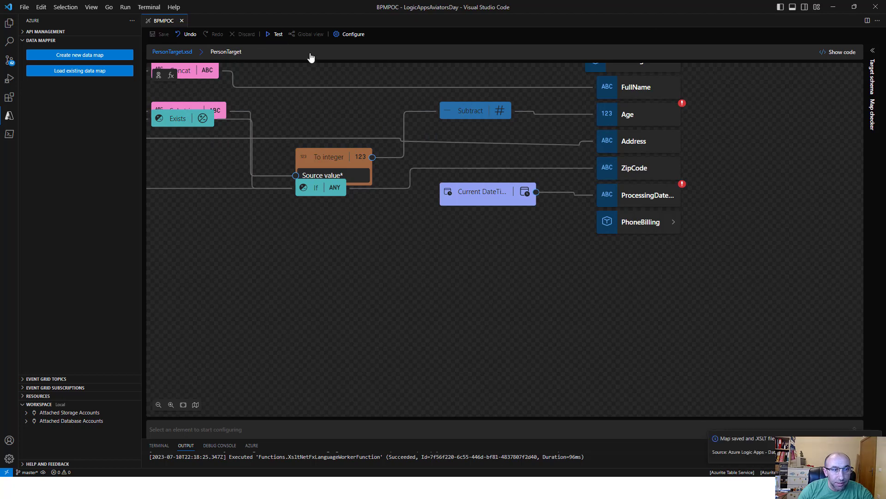
click(664, 427)
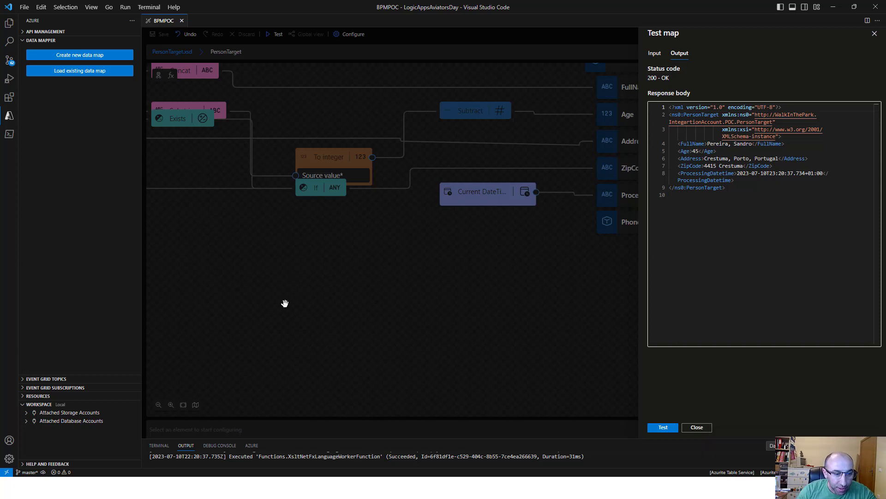
click(264, 265)
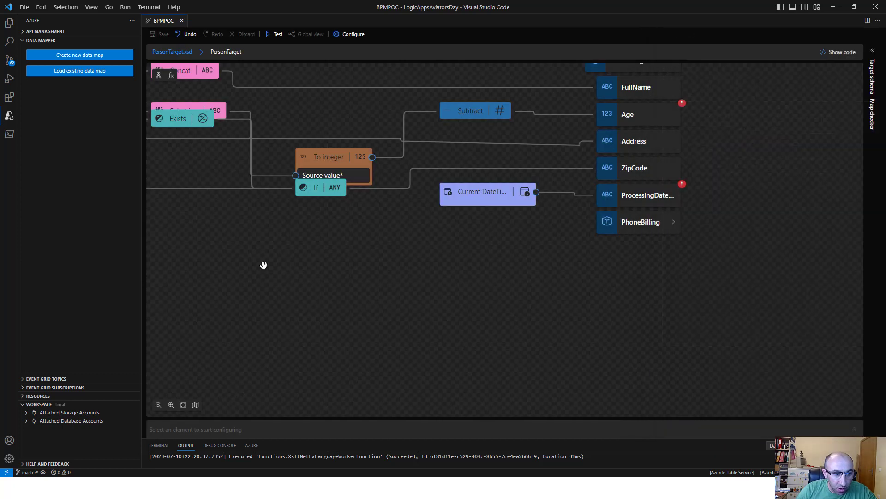
Step: Open the target PhoneBilling node and add the source PhoneNumber and Cost elements under PhoneCalls to its mapping
click(673, 222)
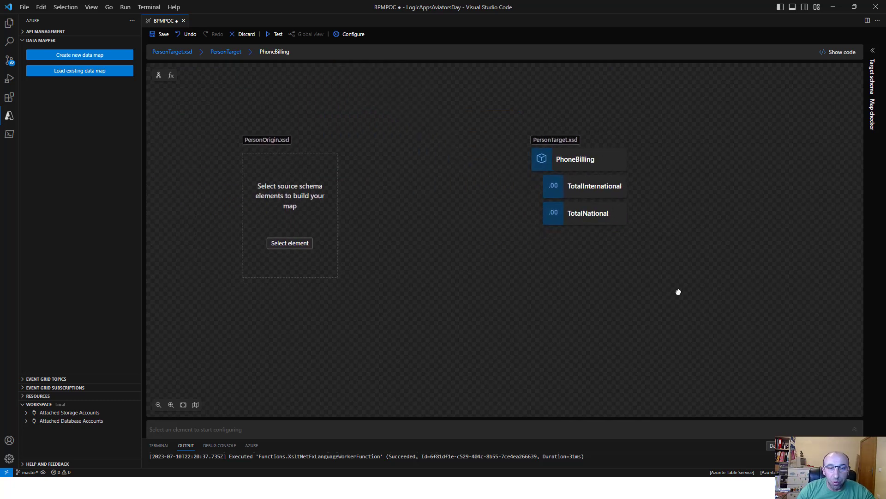
click(292, 245)
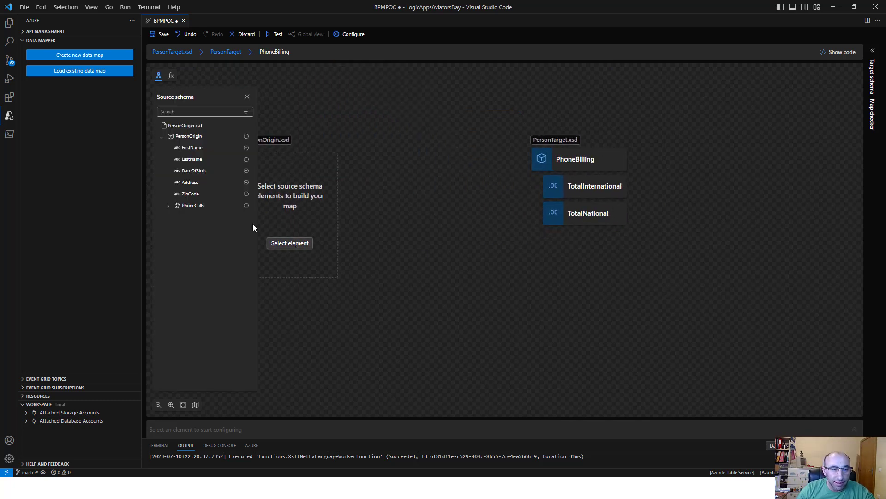
click(168, 205)
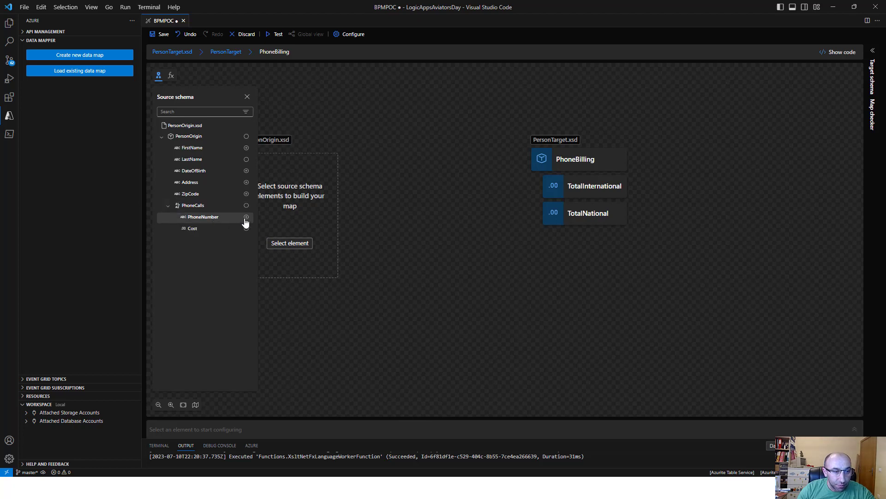
click(246, 224)
click(247, 230)
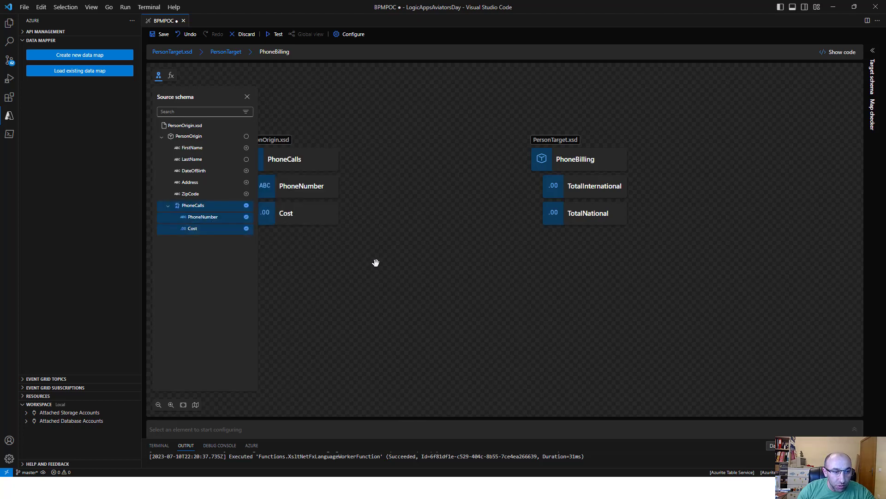
click(375, 261)
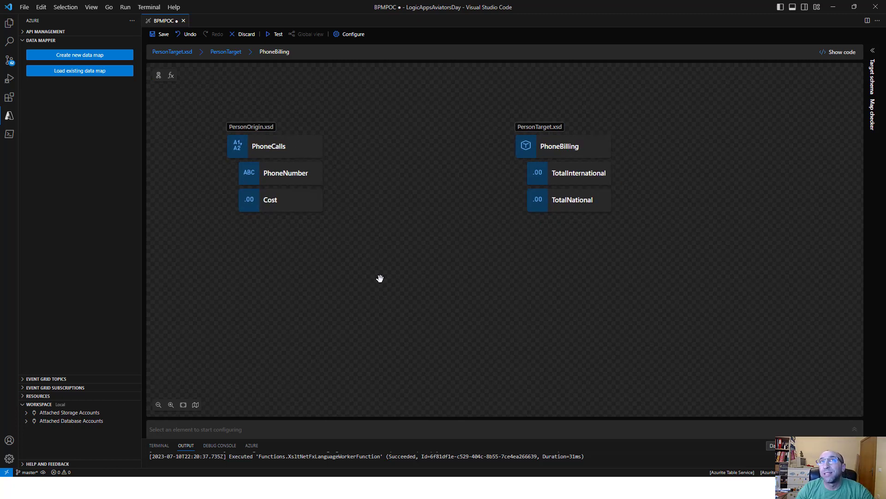
Step: Search the function list for "Start" and add the Starts with string function to the PhoneBilling mapping
click(171, 76)
text(Curr)
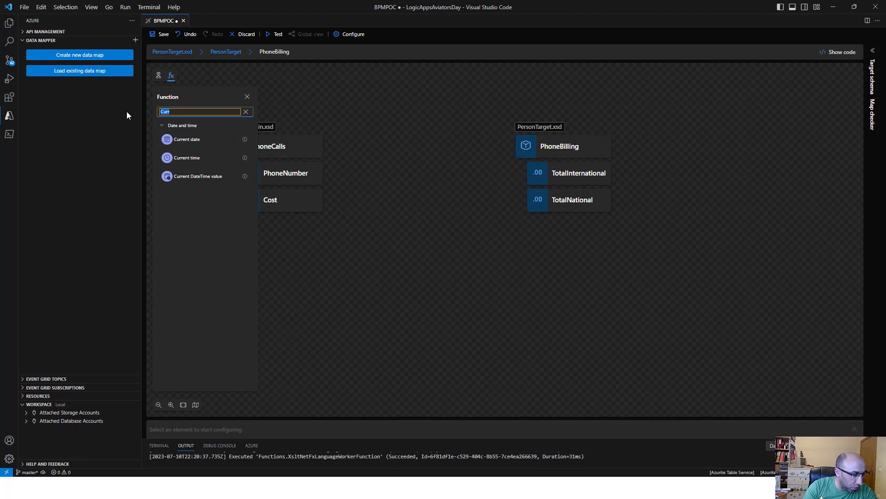
text(Start)
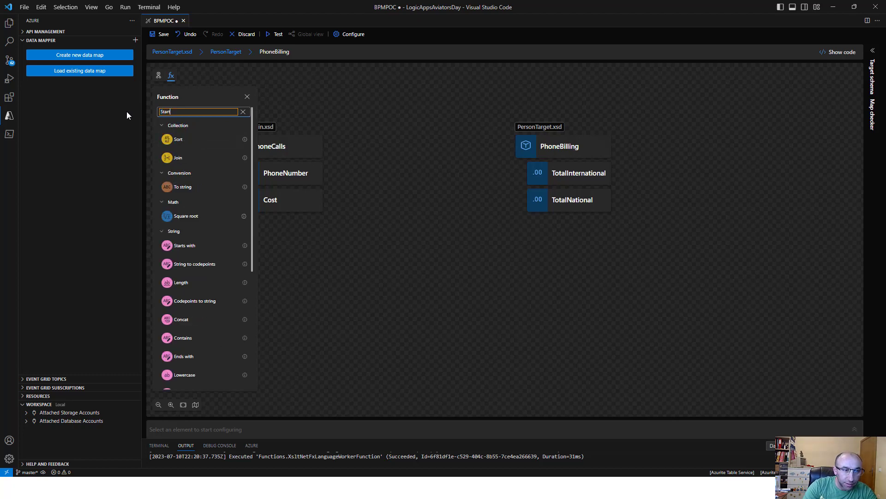
click(203, 246)
click(404, 218)
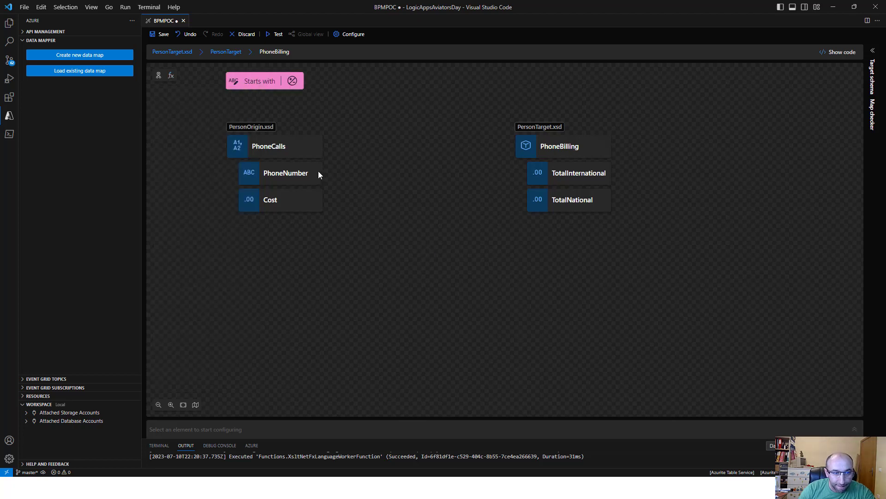
Step: Set the Starts with function's source string to PhoneNumber and its search value to "+351"
click(263, 86)
click(261, 107)
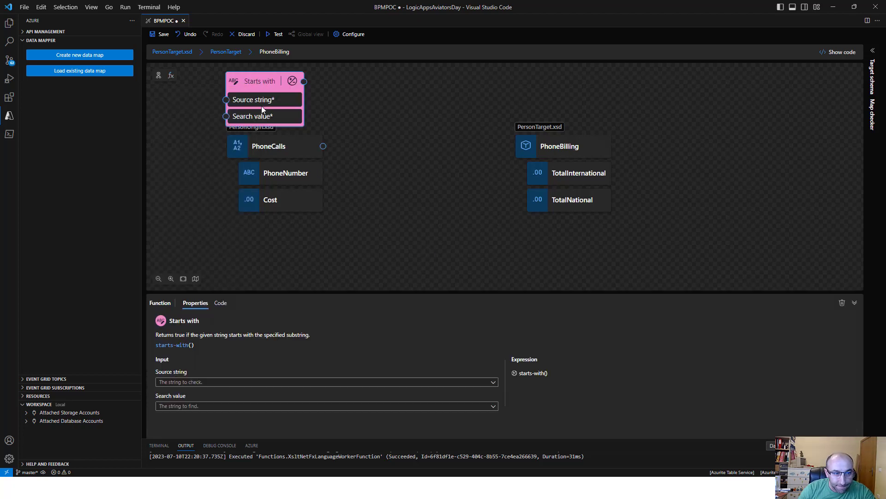
click(224, 382)
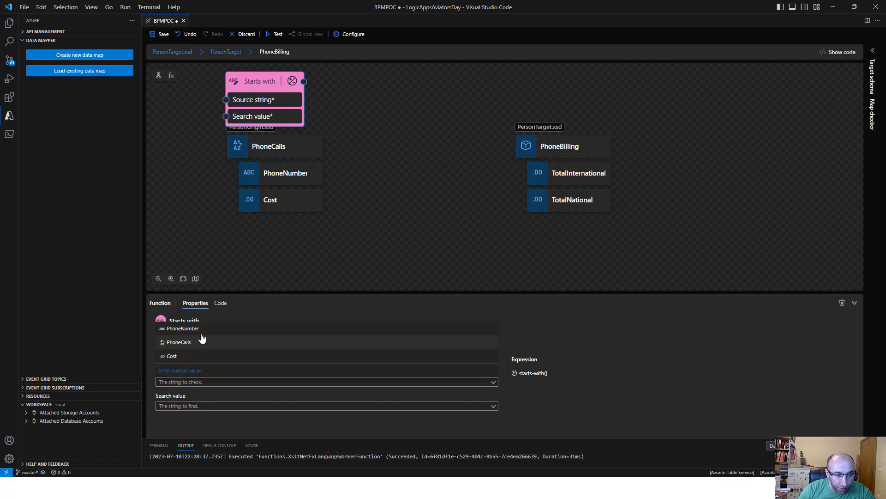
click(201, 329)
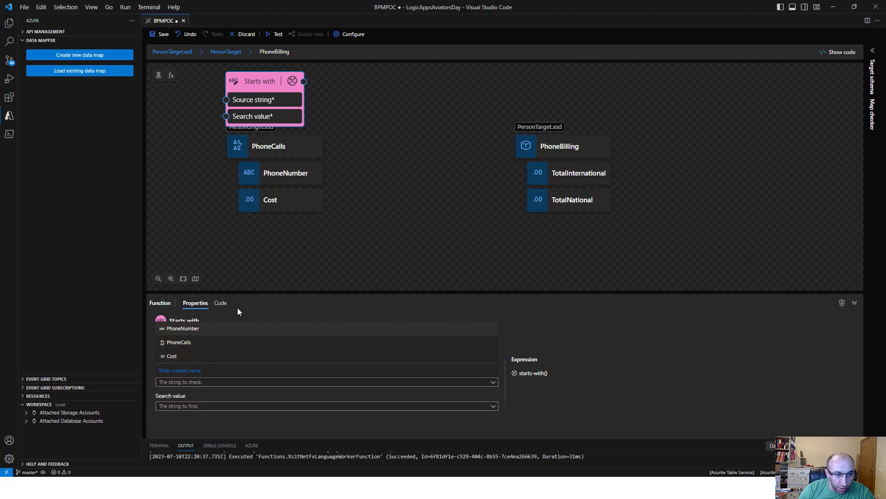
click(218, 407)
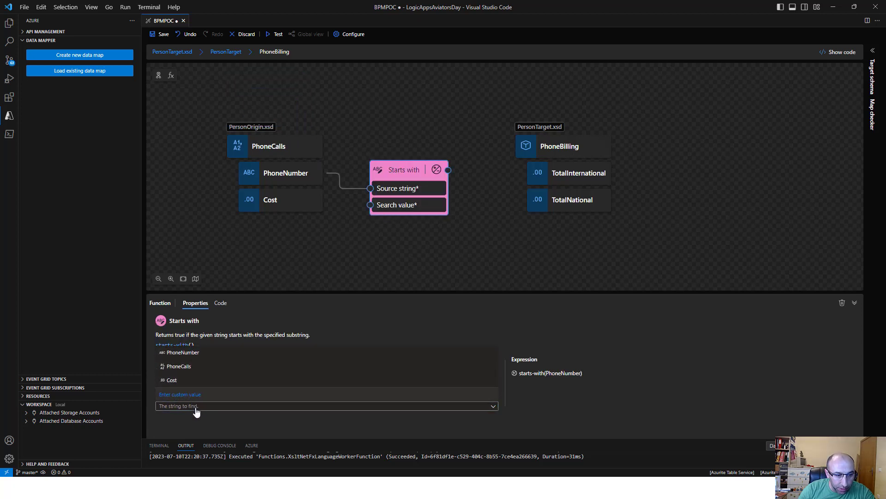
click(195, 408)
text(")
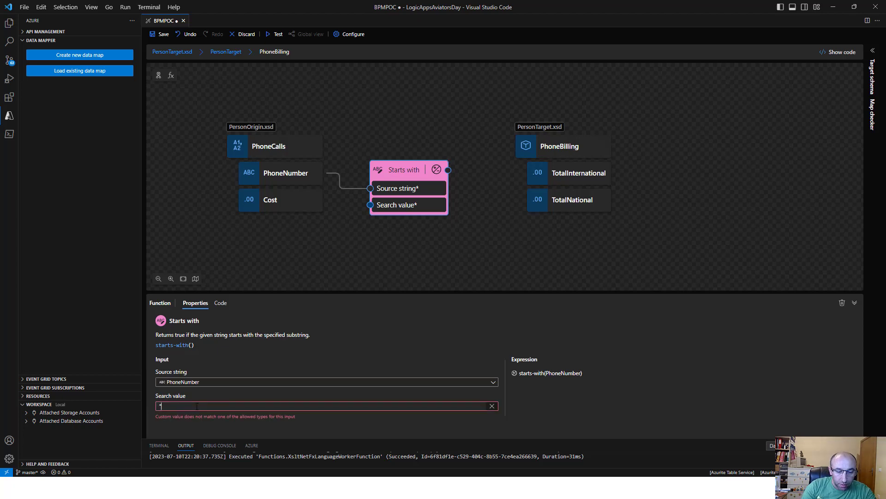
text(')
text(+351)
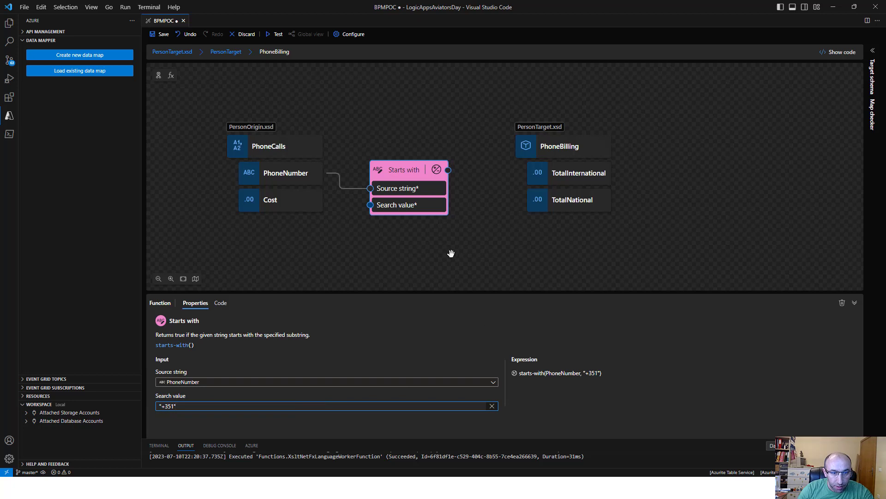
drag(451, 253, 451, 247)
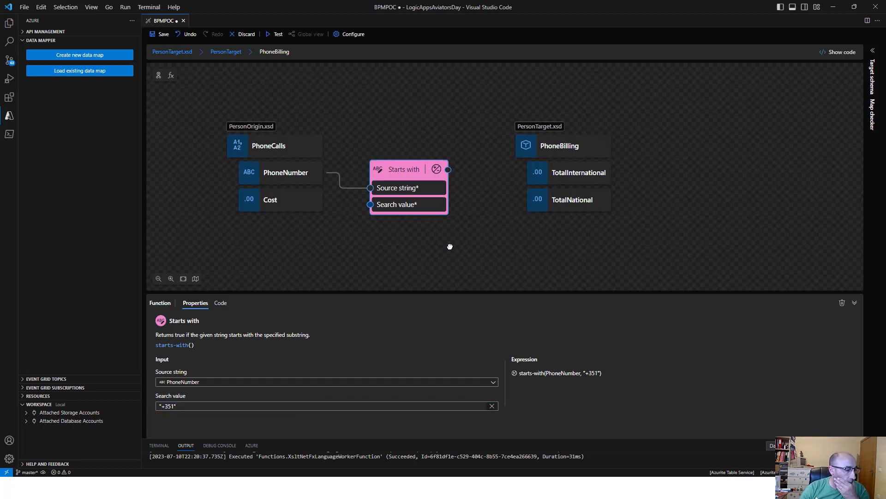
Step: Search the function list for "if" and add the If else function to the PhoneBilling mapping
click(172, 78)
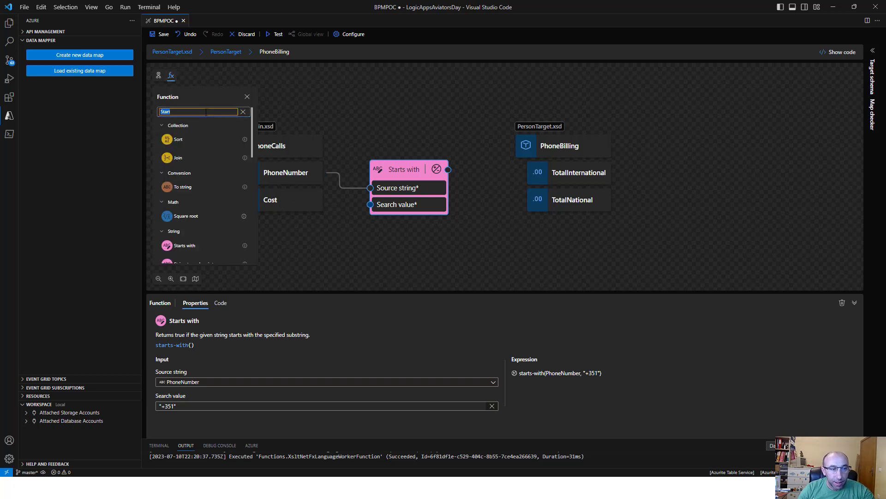
text(if)
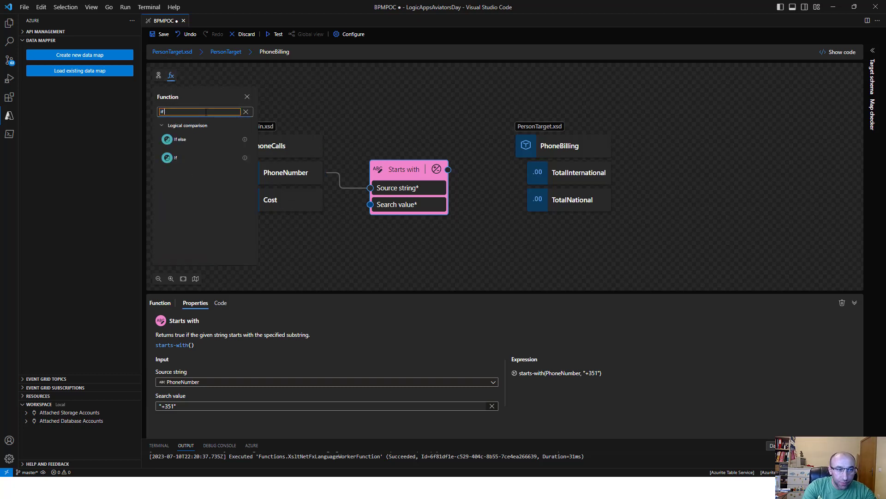
click(197, 139)
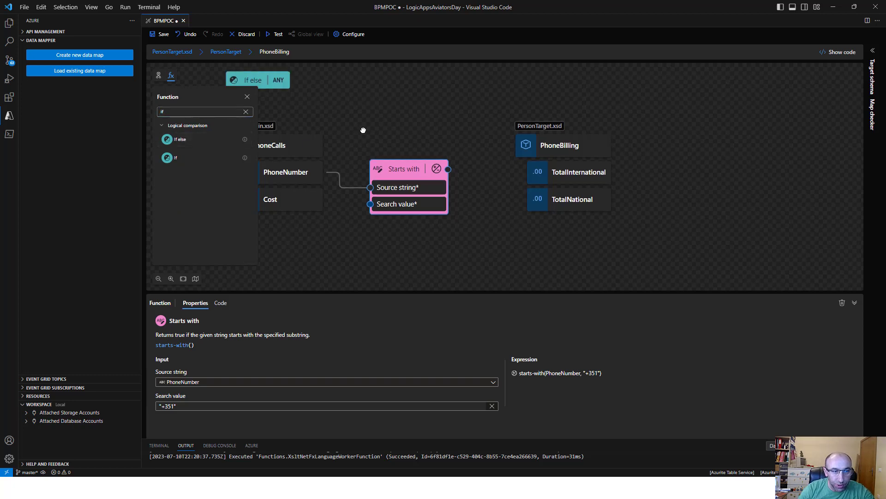
Step: Set the If else condition to starts-with(PhoneNumber, "+351") and its value if true to Cost
click(264, 84)
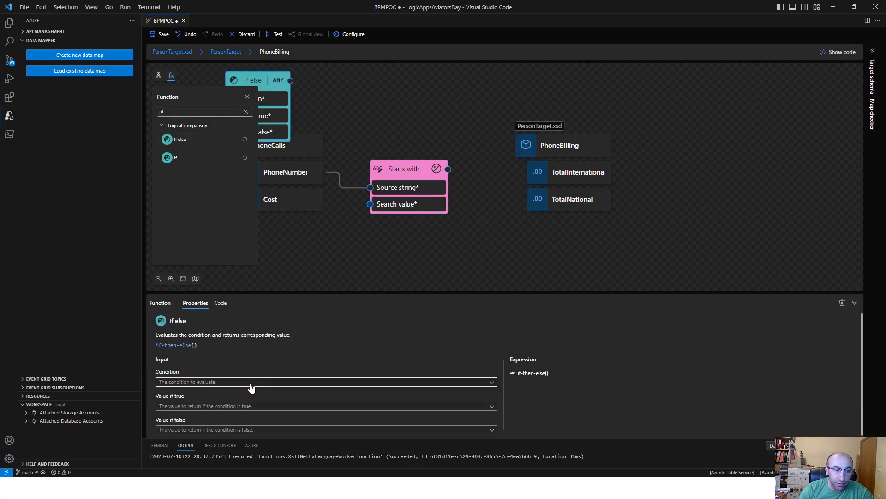
click(249, 383)
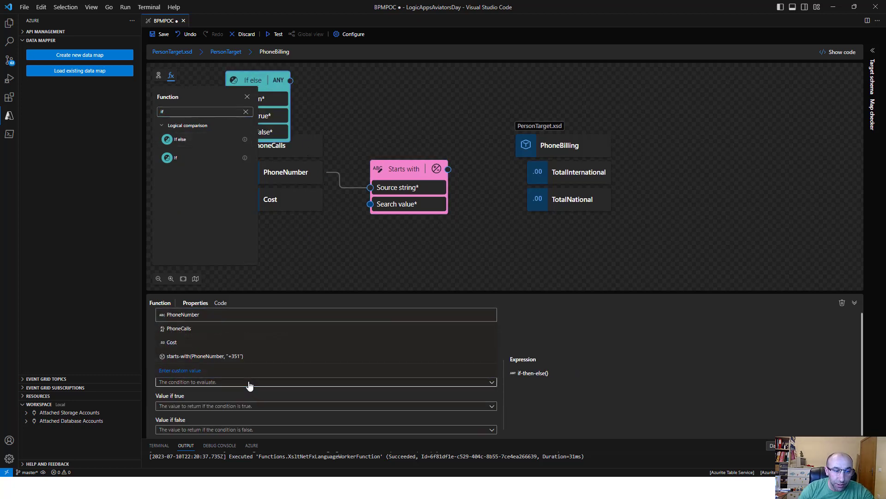
click(233, 356)
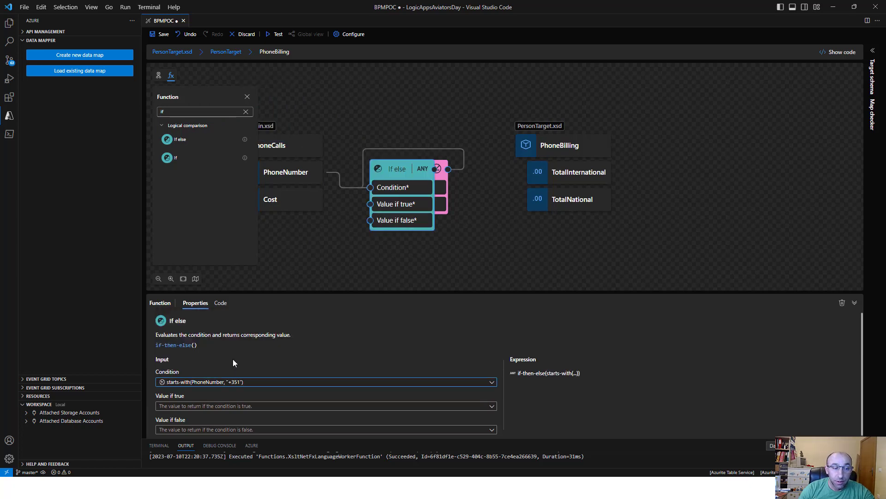
click(222, 409)
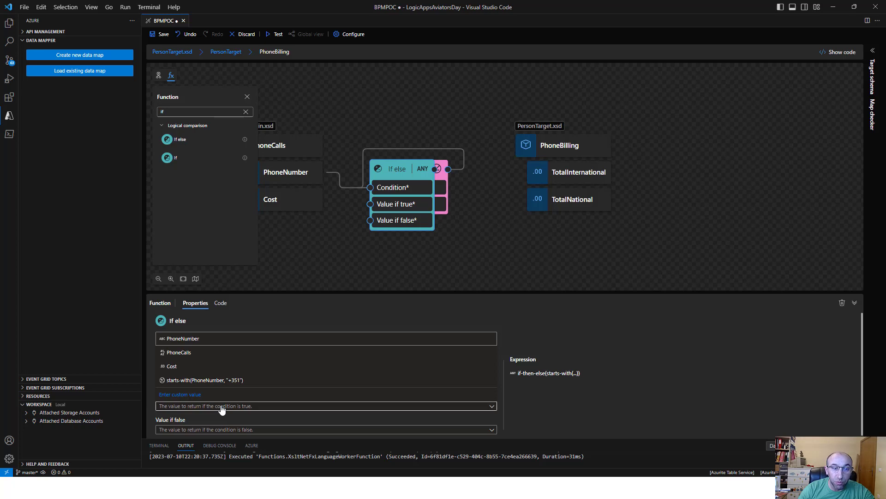
click(207, 367)
Step: Give the If else function a custom value if false of 0, without quotes
click(192, 430)
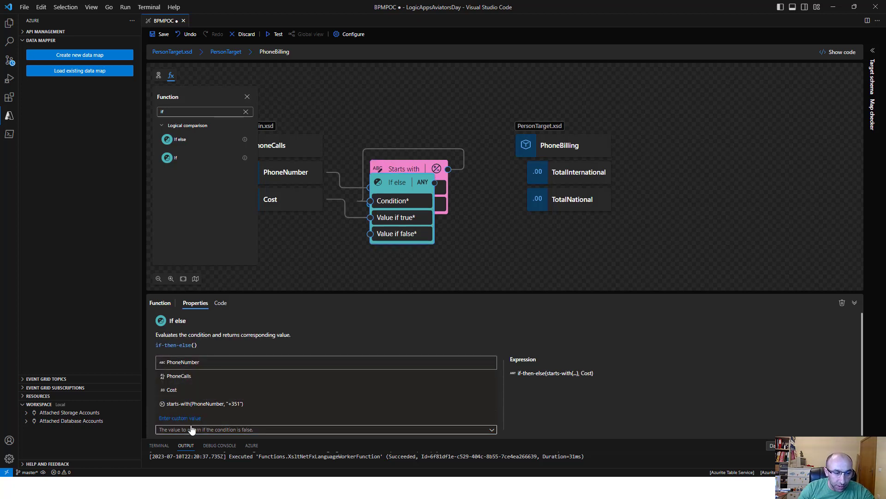
click(192, 419)
click(192, 429)
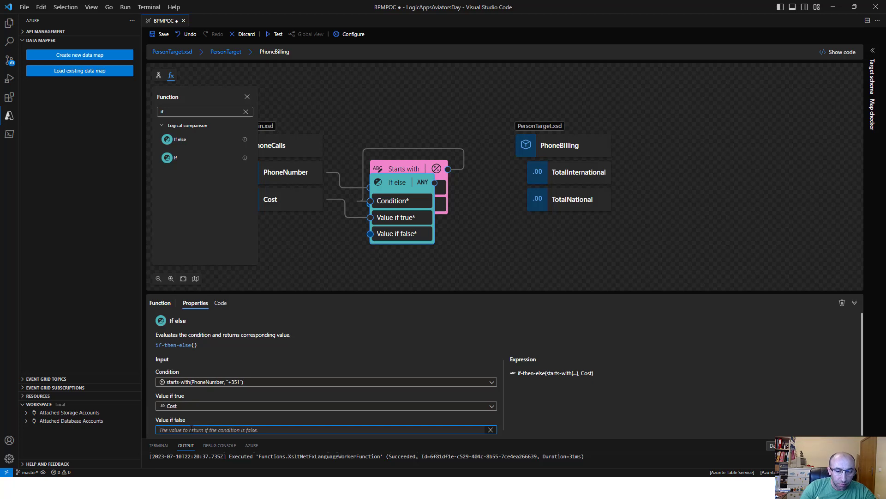
text("0)
key(BackSpace)
key(BackSpace)
key(BackSpace)
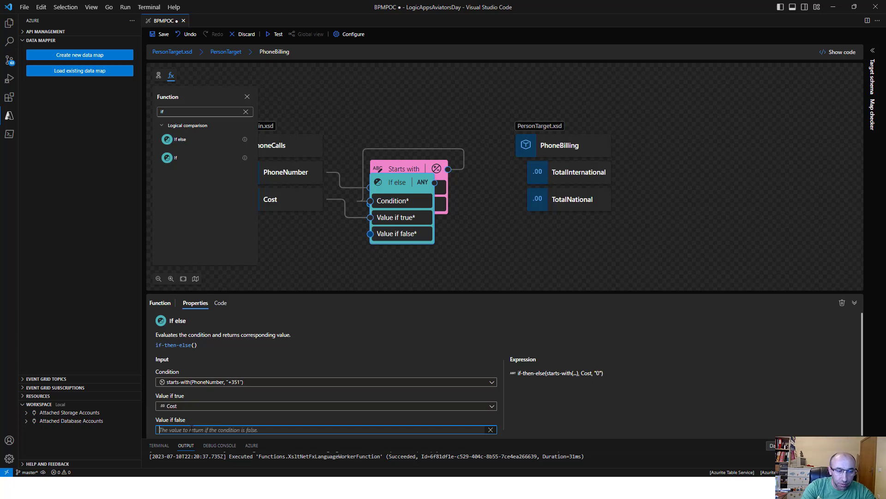
text(0)
click(484, 253)
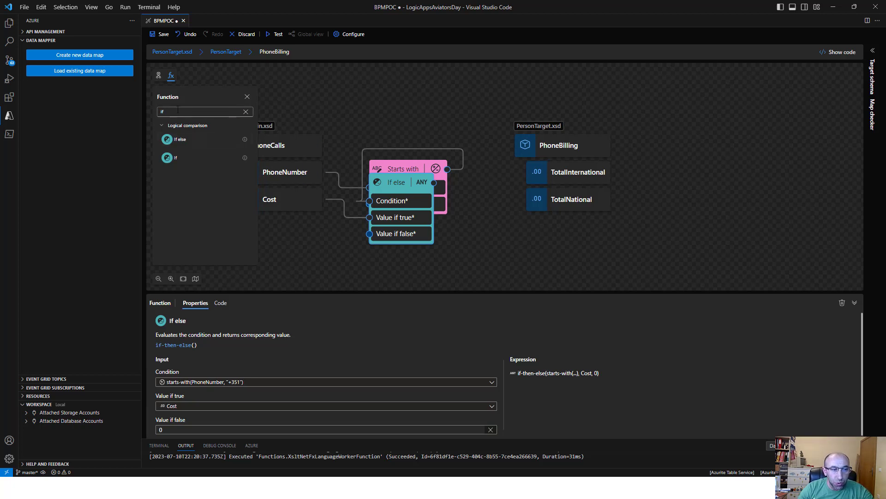
Step: Search the function list for "to", add the To number function, and set its source value to if-then-else(starts-with(...), Cost, 0)
drag(178, 110, 132, 109)
text(t)
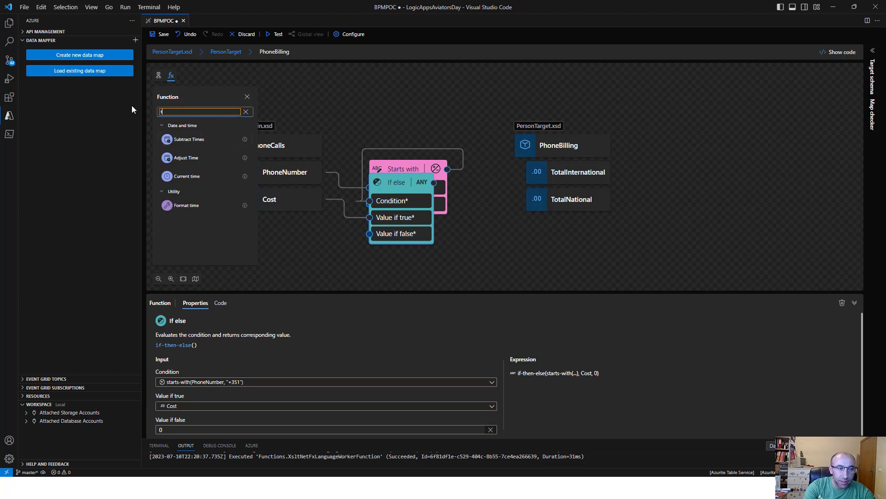
text(o)
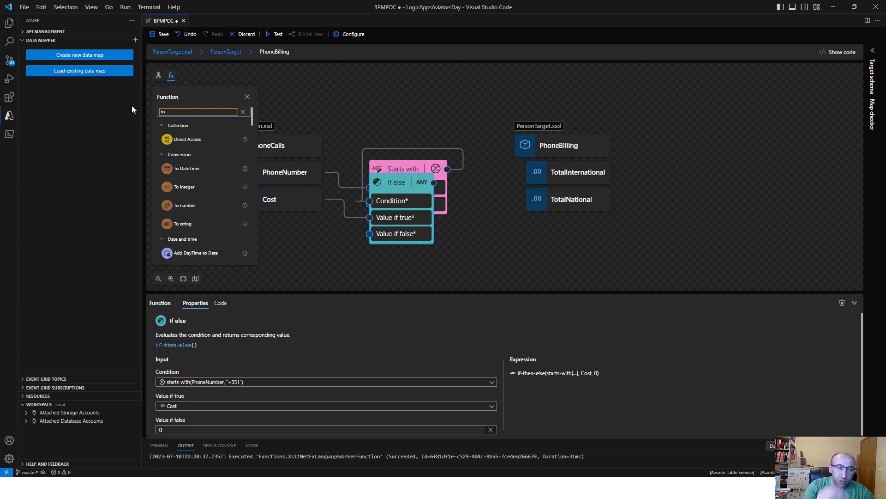
click(192, 206)
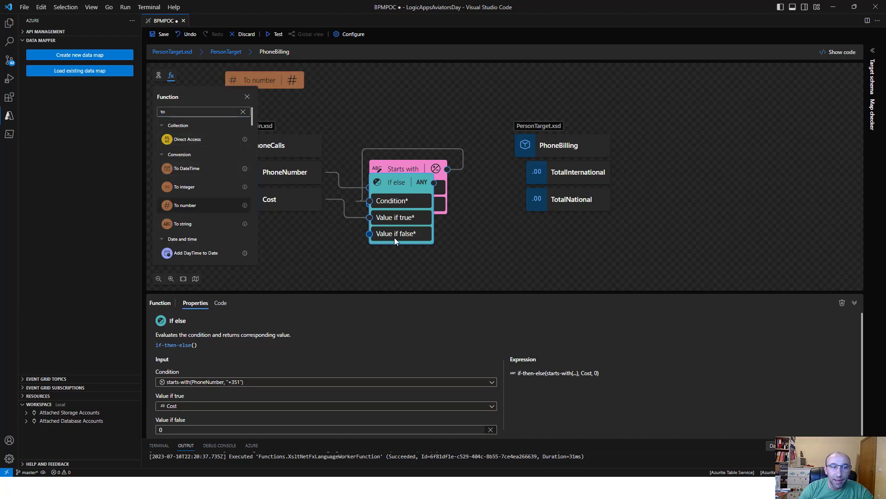
click(268, 82)
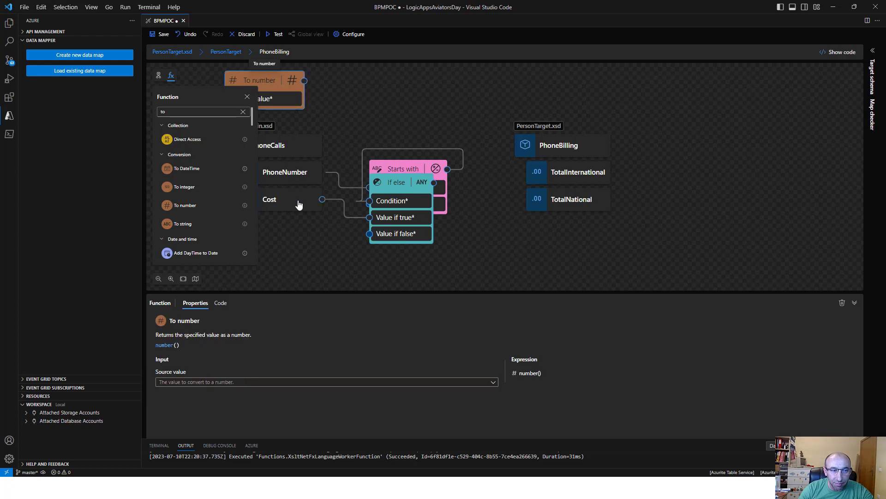
click(287, 382)
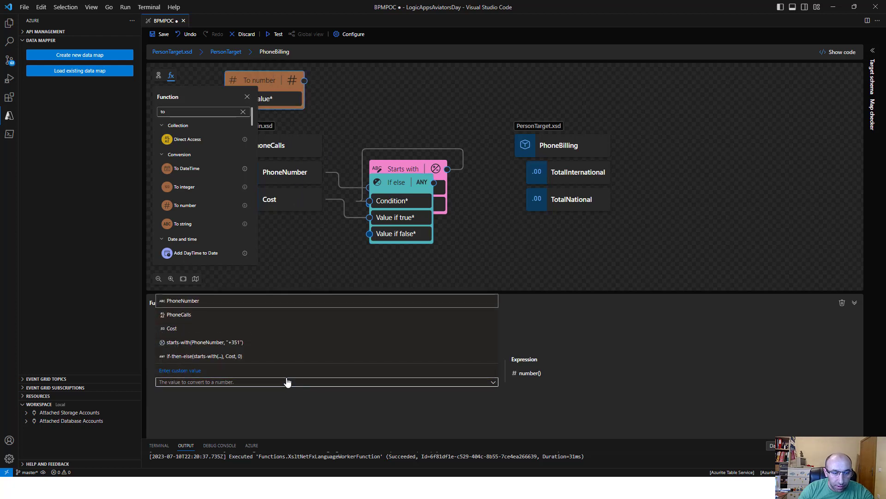
click(255, 358)
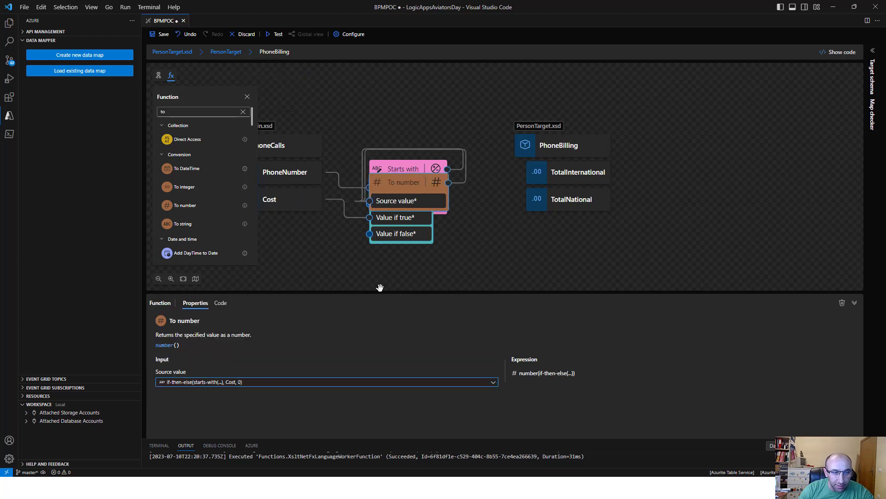
Step: Search the function list for "Sum" and add the Sum function to the PhoneBilling mapping
click(186, 112)
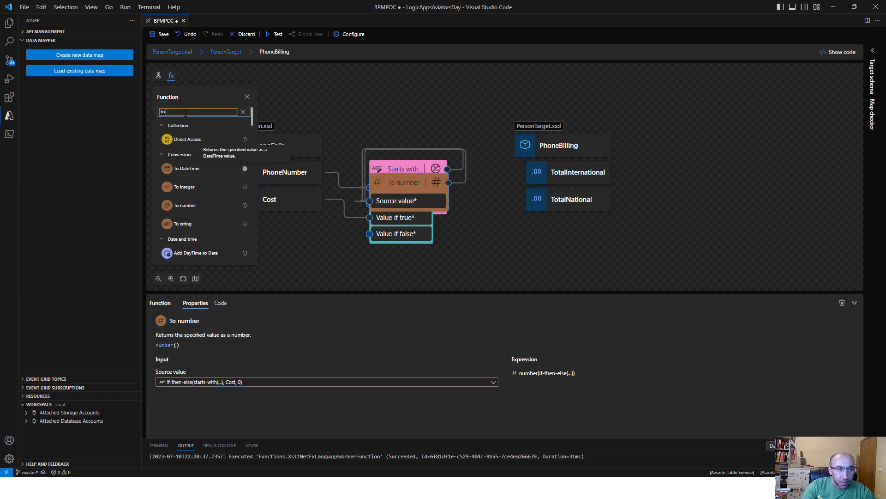
key(BackSpace)
key(BackSpace)
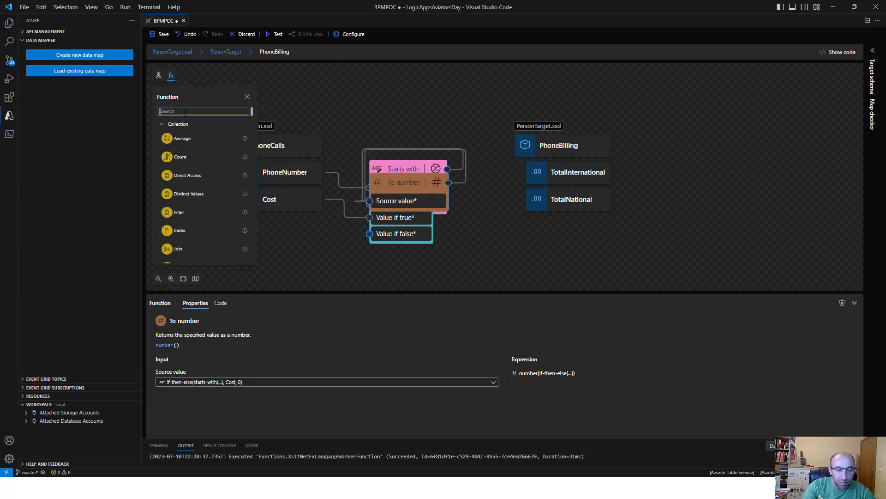
text(Sum)
click(191, 148)
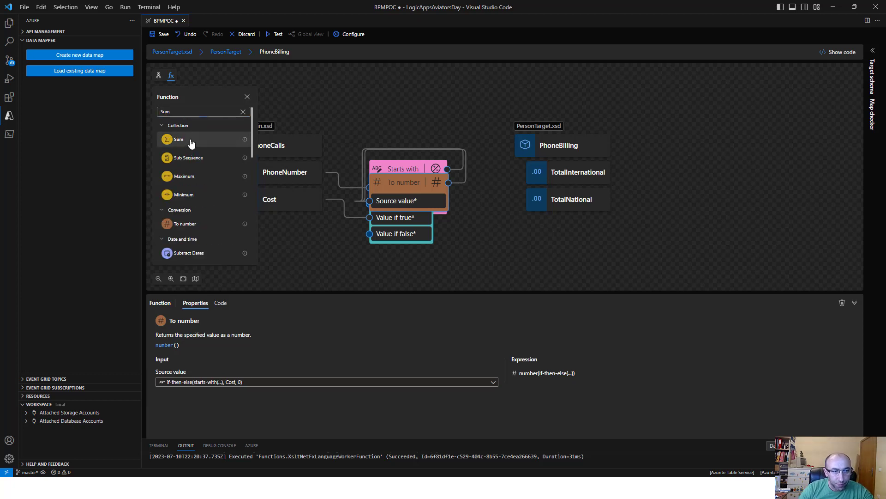
click(257, 81)
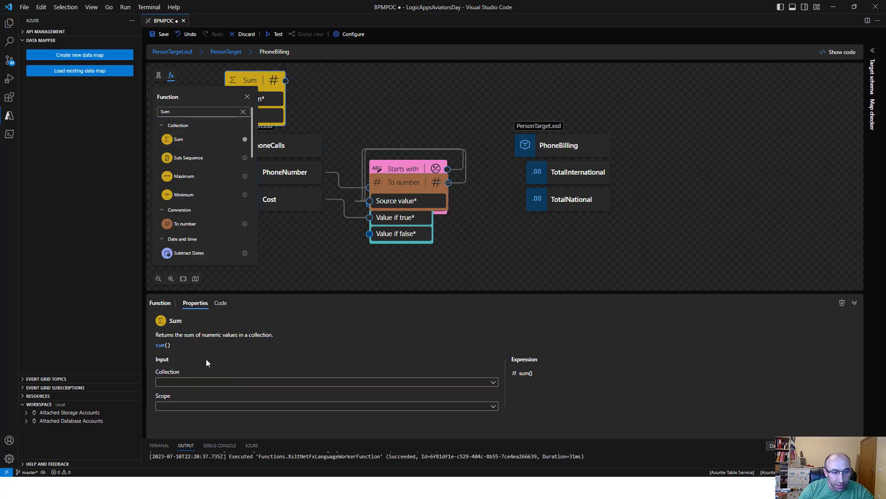
Step: Set the Sum function's collection to number(if-then-else(...)) and its scope to PhoneCalls
click(203, 383)
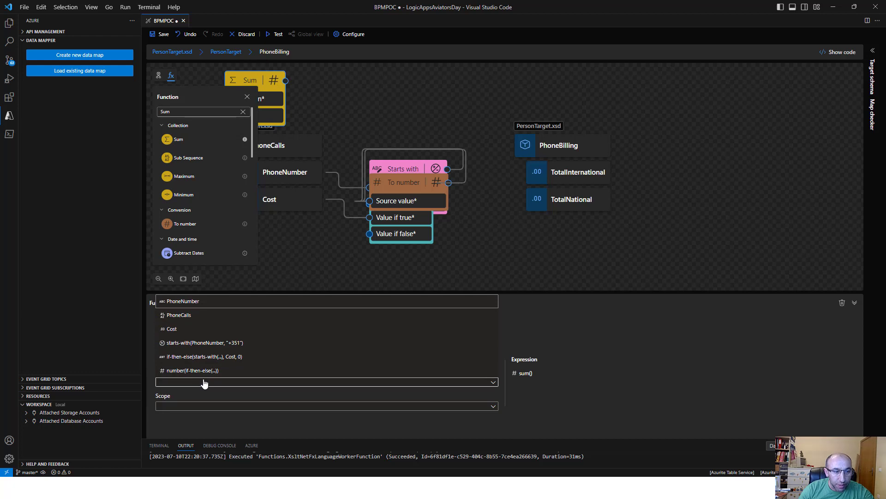
click(554, 322)
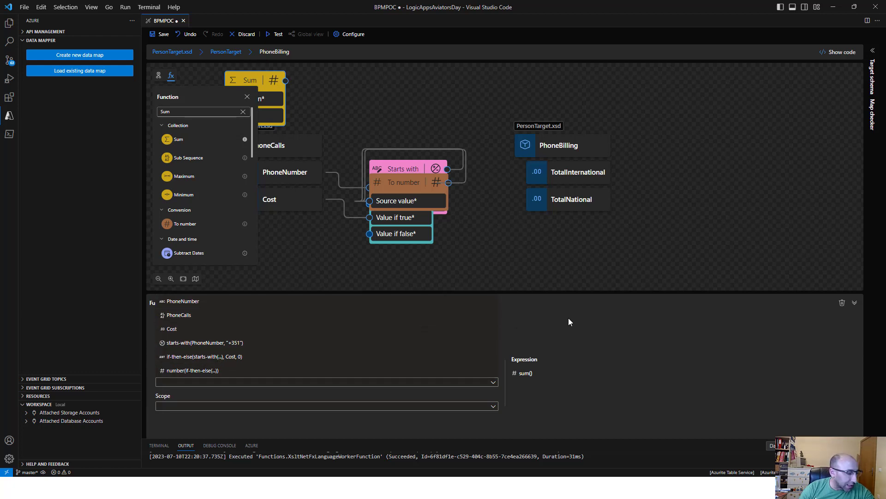
click(349, 382)
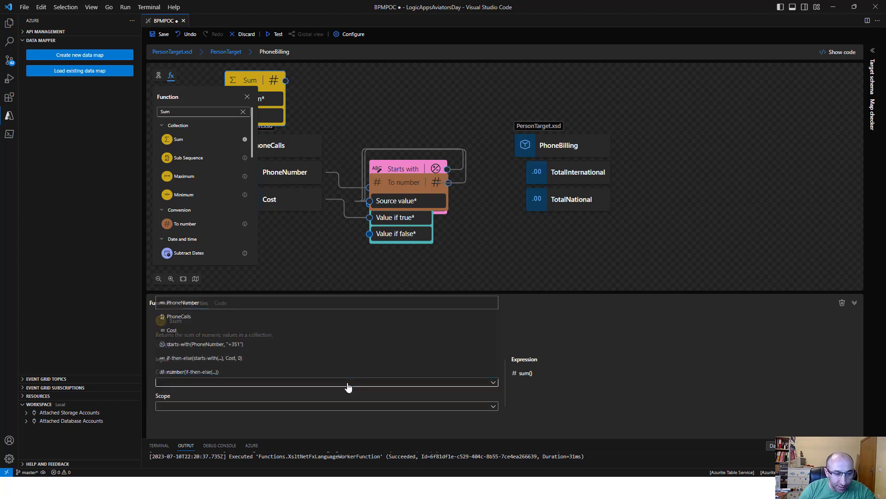
click(249, 376)
click(272, 406)
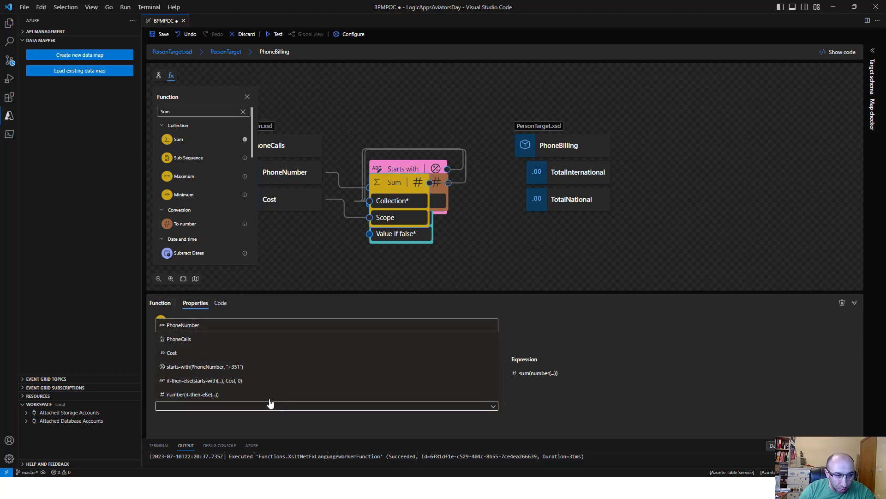
click(217, 339)
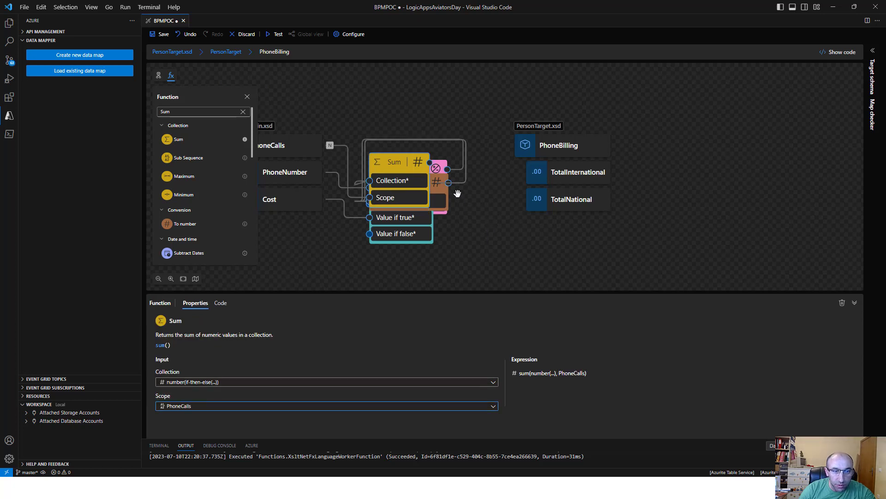
Step: Connect the Sum function's output to TotalNational and save the map
drag(430, 163, 524, 200)
click(526, 232)
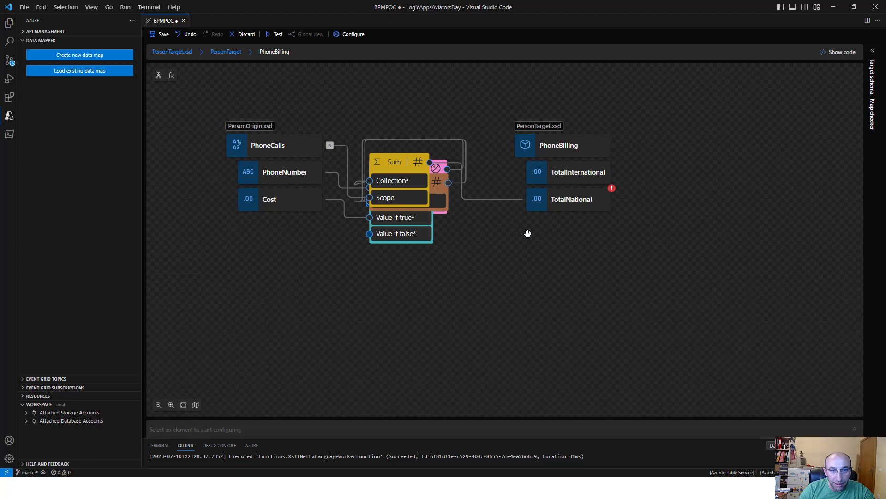
click(164, 35)
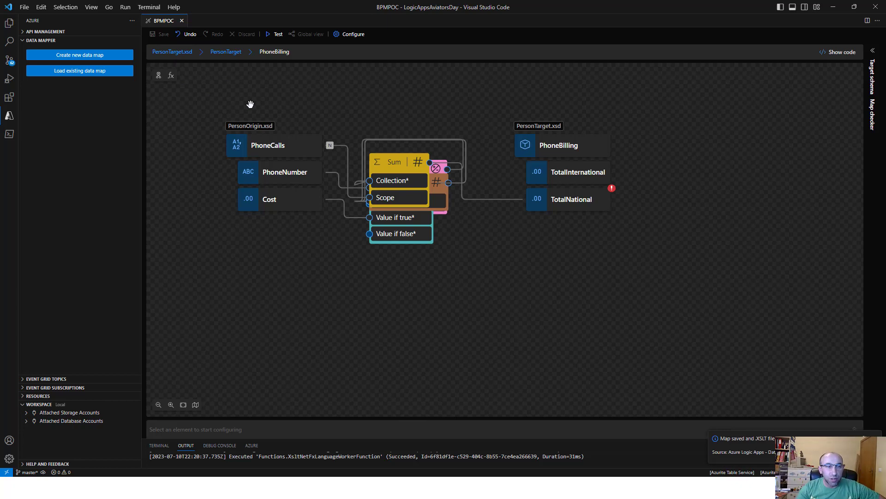
Step: Reload the PhoneBilling mapping to spread out its functions, and run the map test to check the output
click(268, 52)
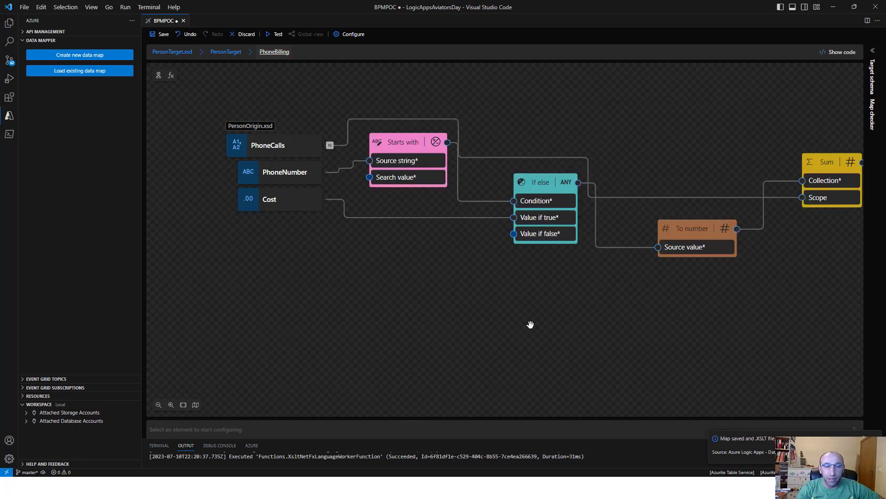
drag(528, 324, 429, 365)
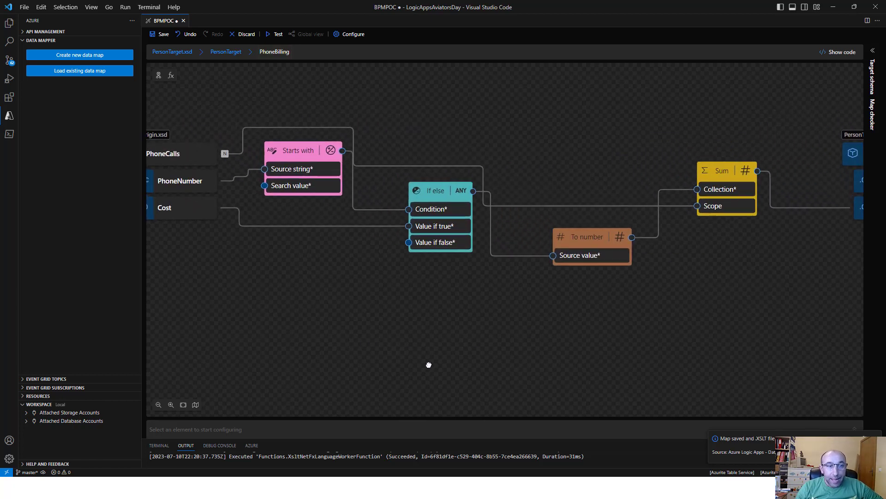
click(279, 35)
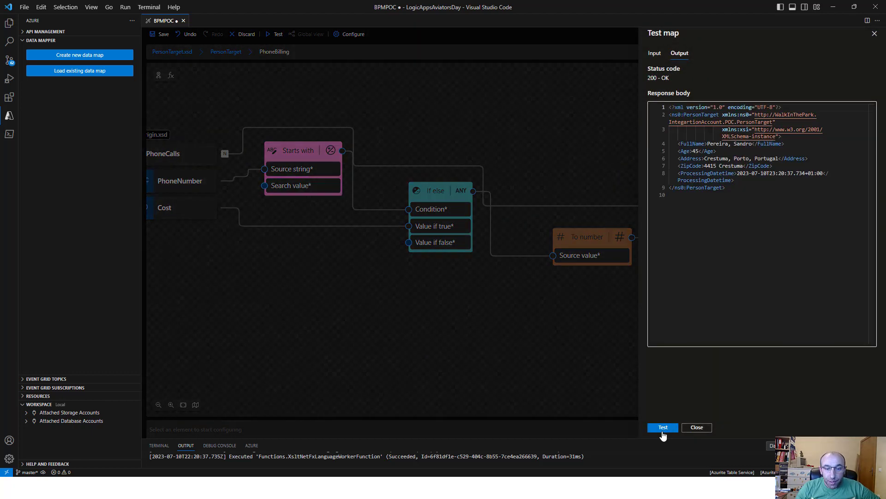
click(662, 428)
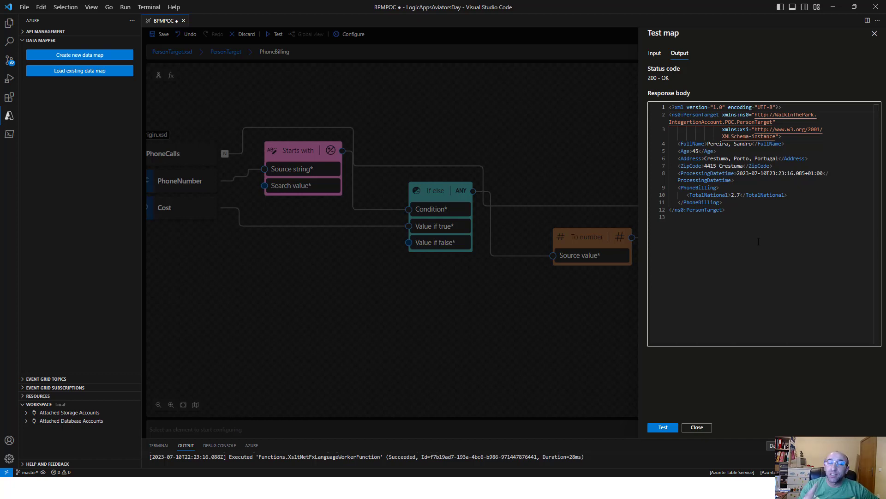
click(341, 303)
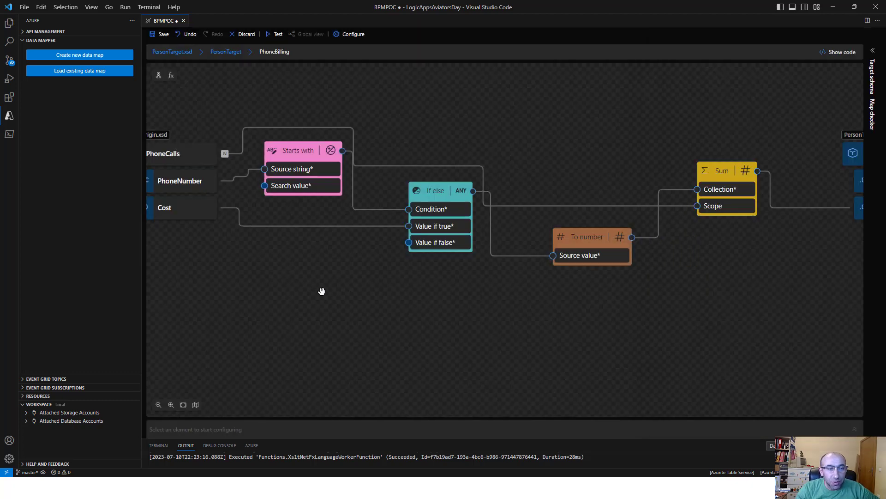
Step: Search the function list for "Logic not" and add the Logical NOT function to the PhoneBilling mapping
click(171, 75)
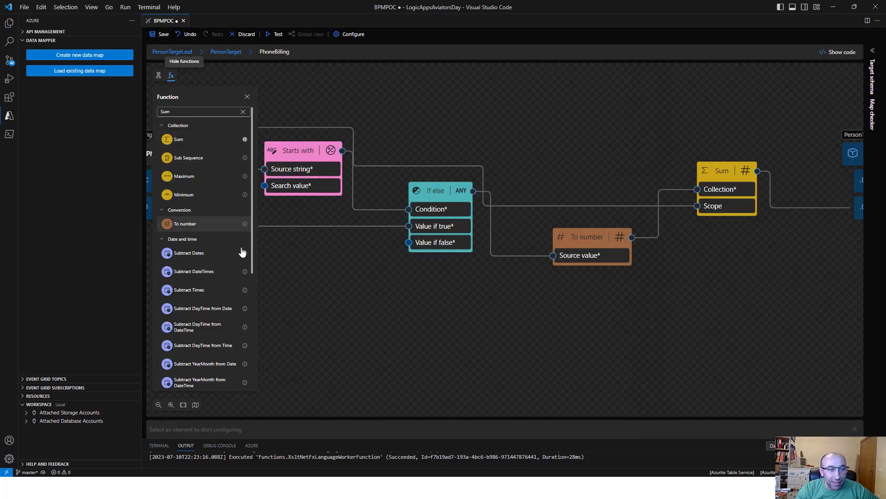
double_click(189, 112)
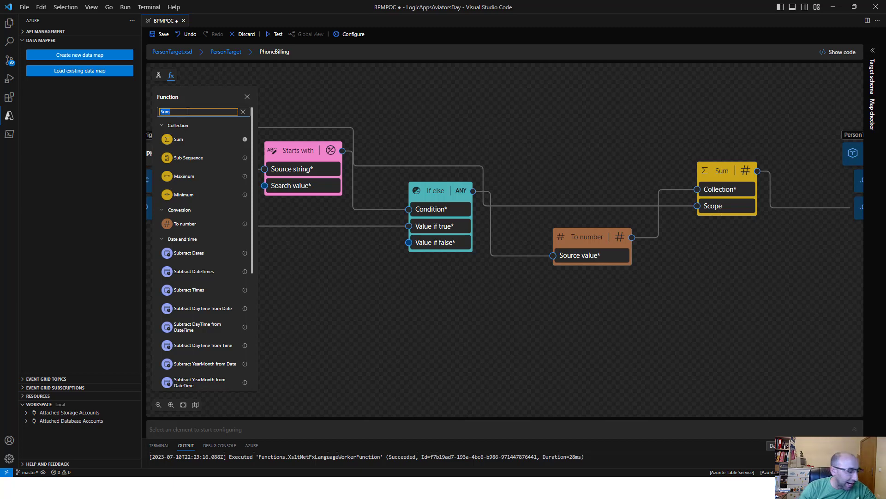
text(Log)
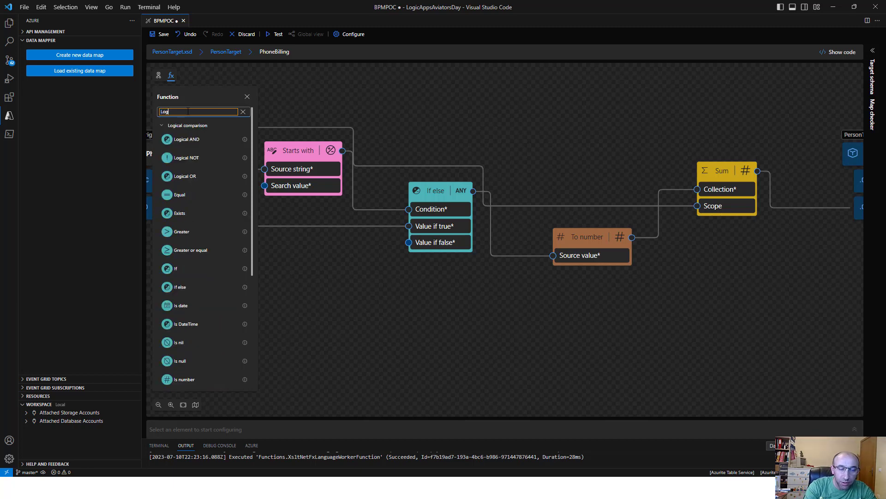
text(ic not)
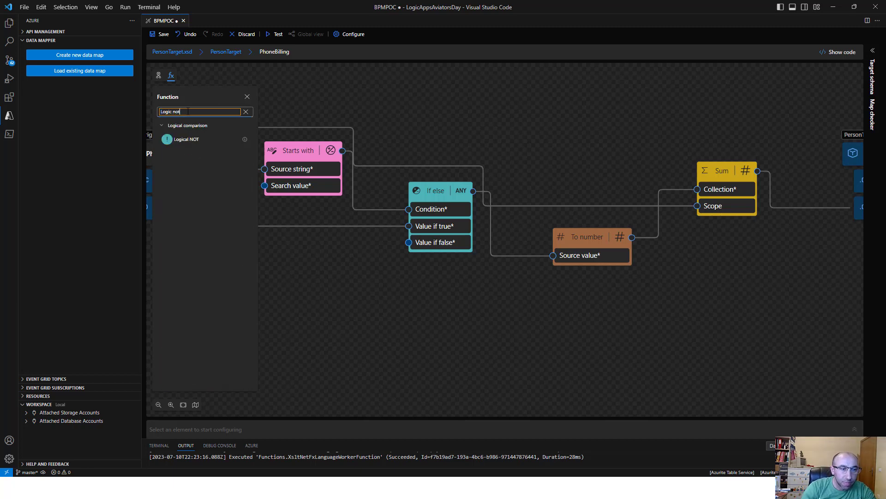
click(187, 140)
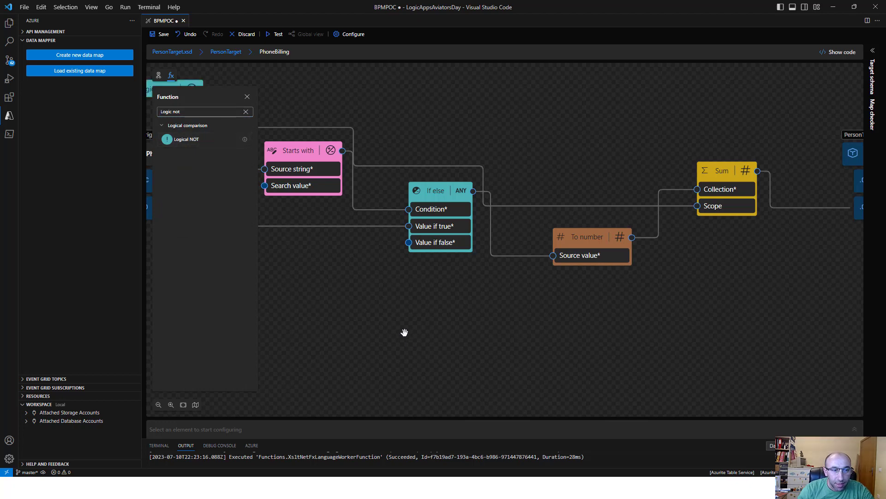
drag(316, 91, 407, 98)
click(329, 101)
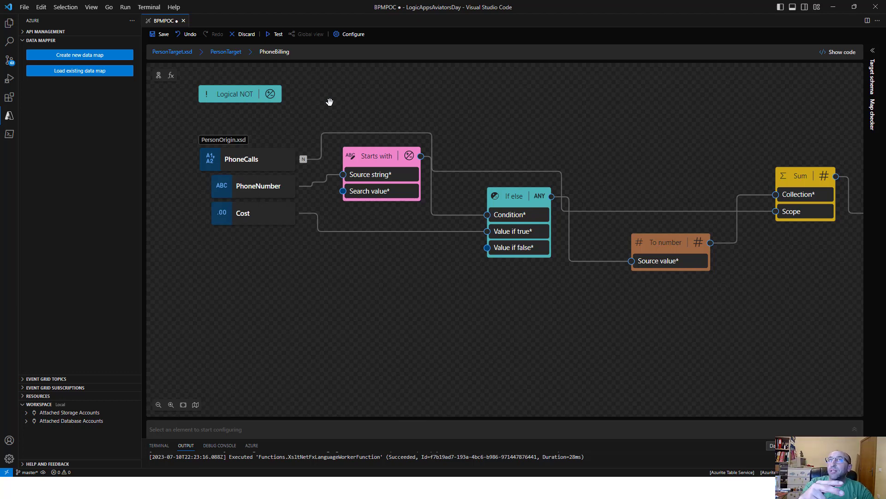
Step: Set the Logical NOT function's value to starts-with(PhoneNumber, "+351")
click(247, 96)
click(237, 382)
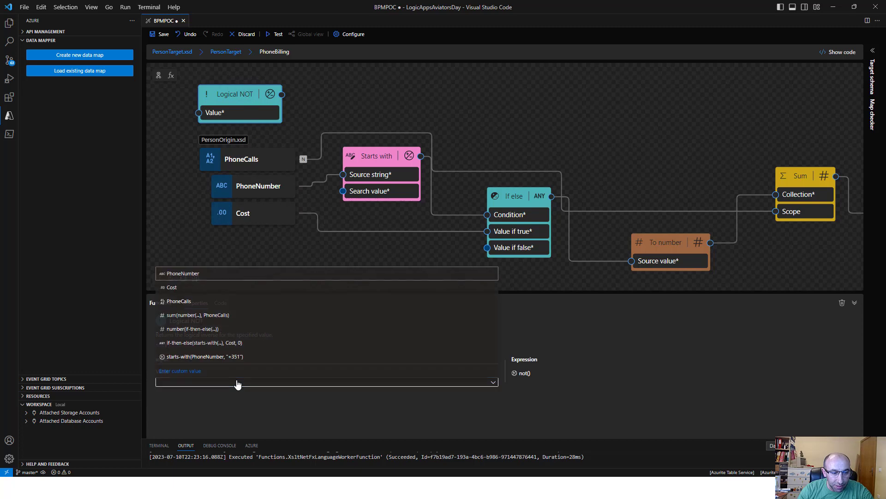
click(232, 358)
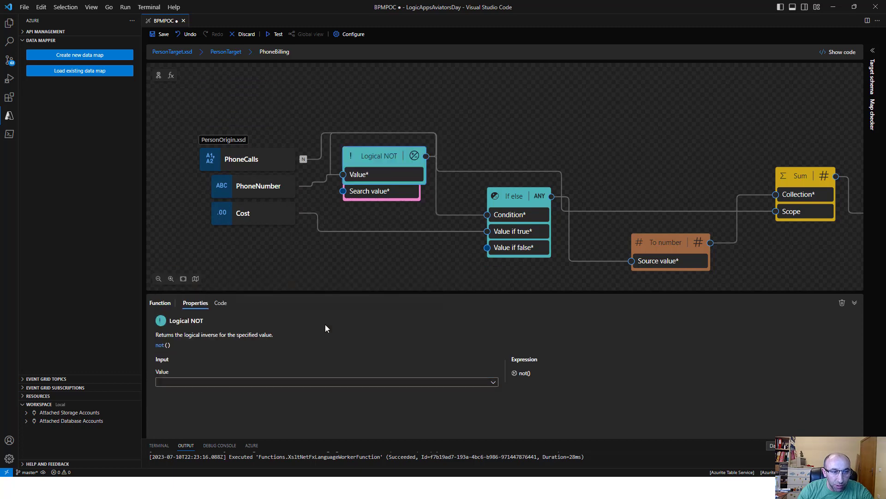
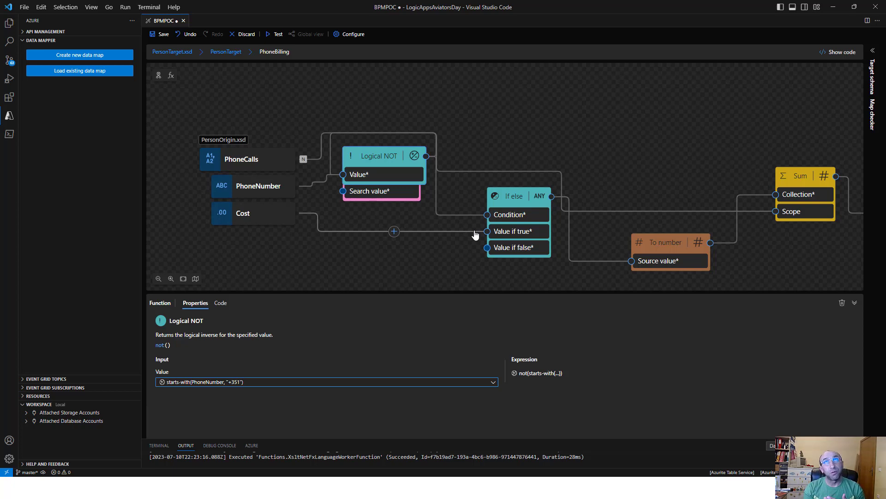
click(364, 159)
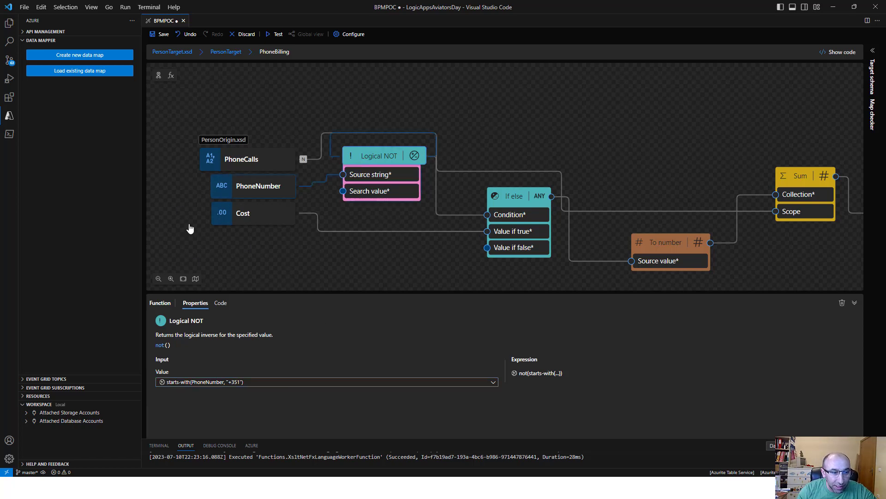
Step: Search the function list for "if el" and add a second If else function to the PhoneBilling mapping
click(171, 76)
click(188, 111)
key(ctrl+a)
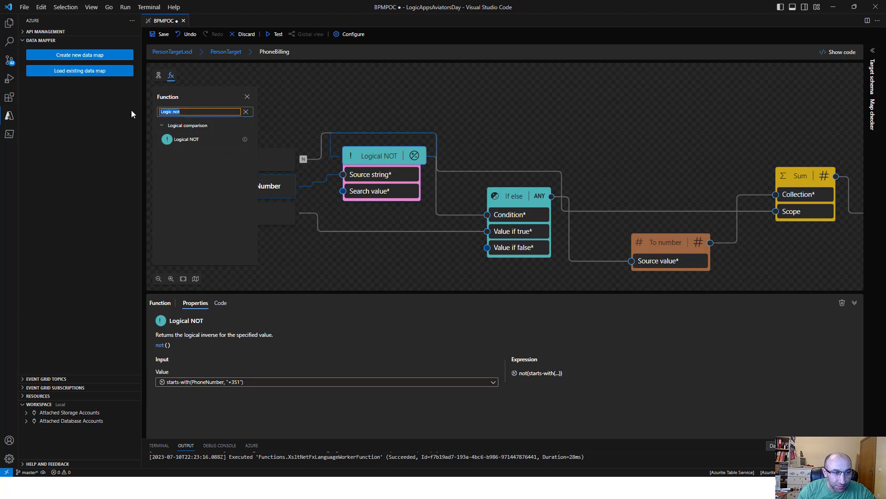
text(if el)
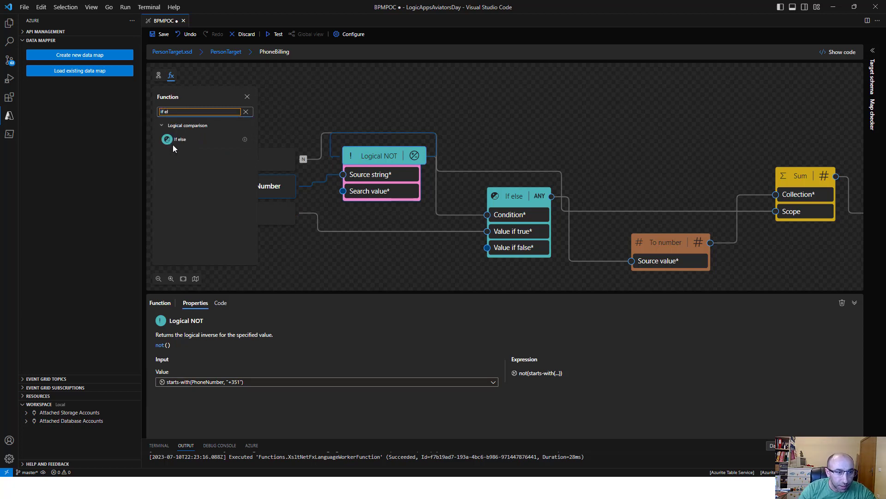
click(212, 141)
click(308, 101)
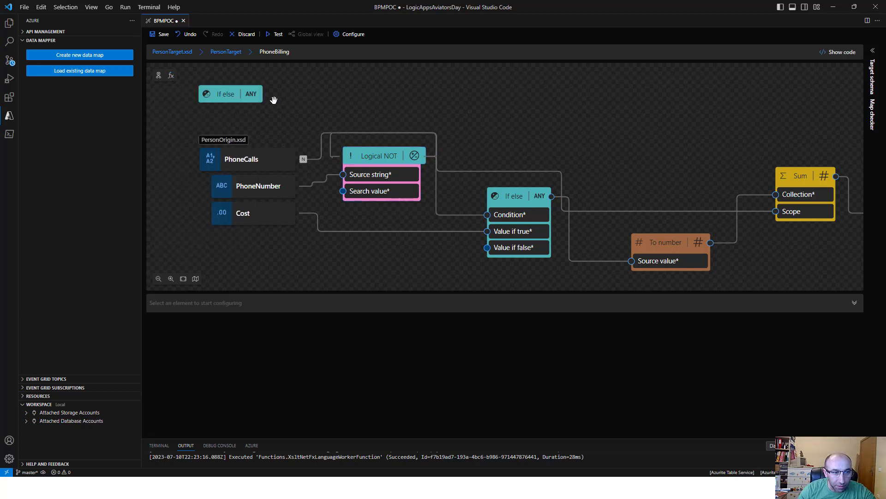
Step: Configure the new If else function with condition not(starts-with(...)), Cost as the value if true, and 0 as the value if false
click(219, 101)
click(246, 383)
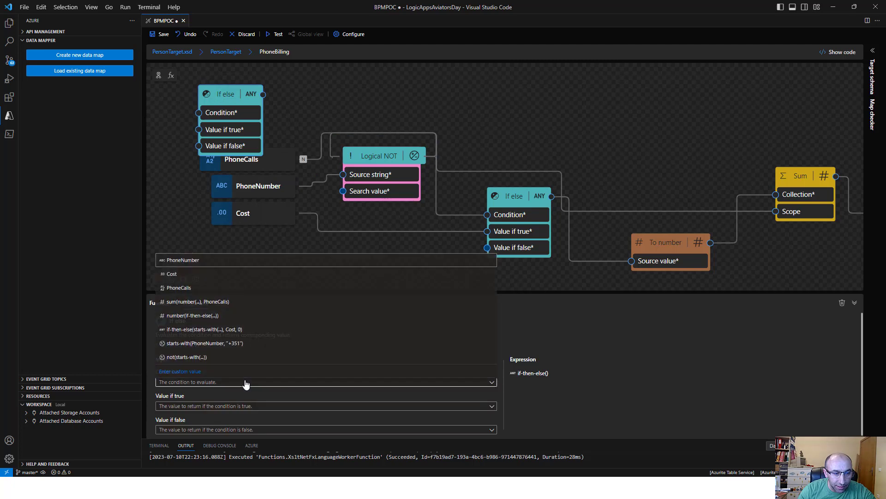
click(187, 356)
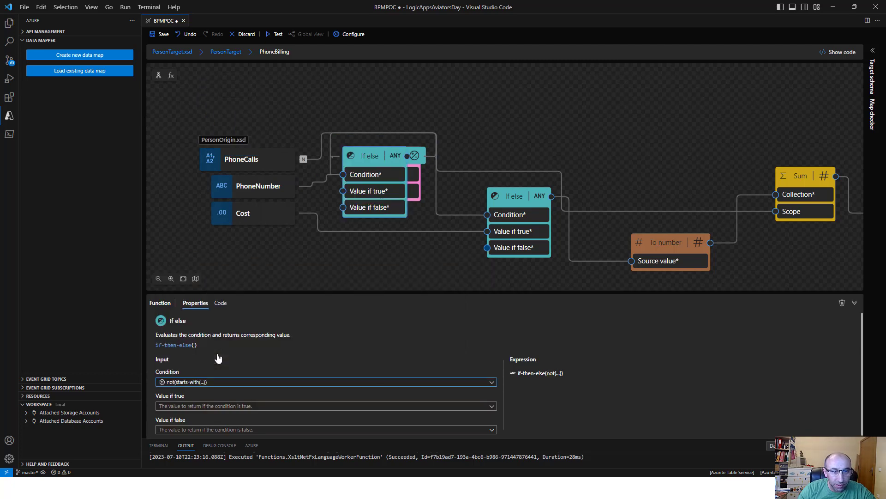
click(241, 405)
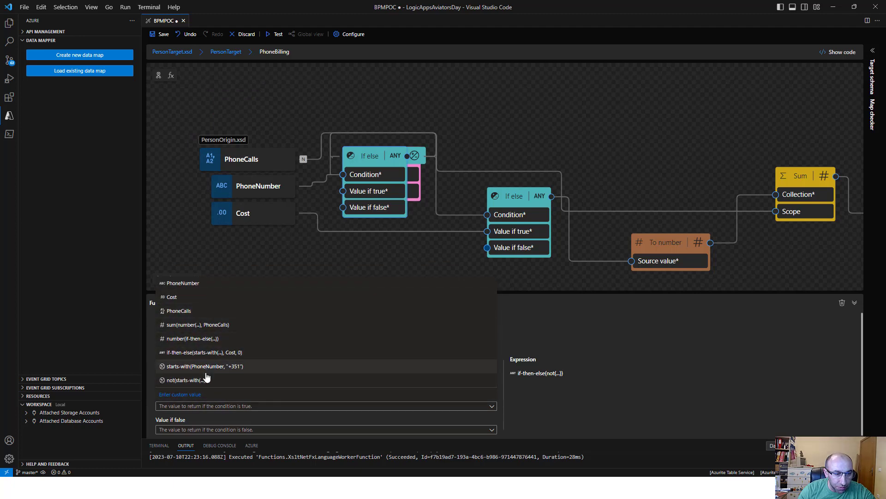
click(201, 298)
click(208, 429)
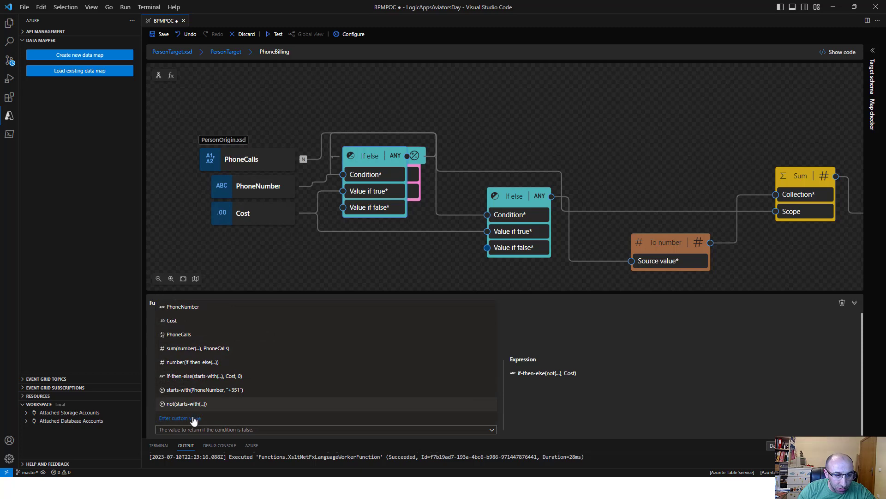
click(199, 421)
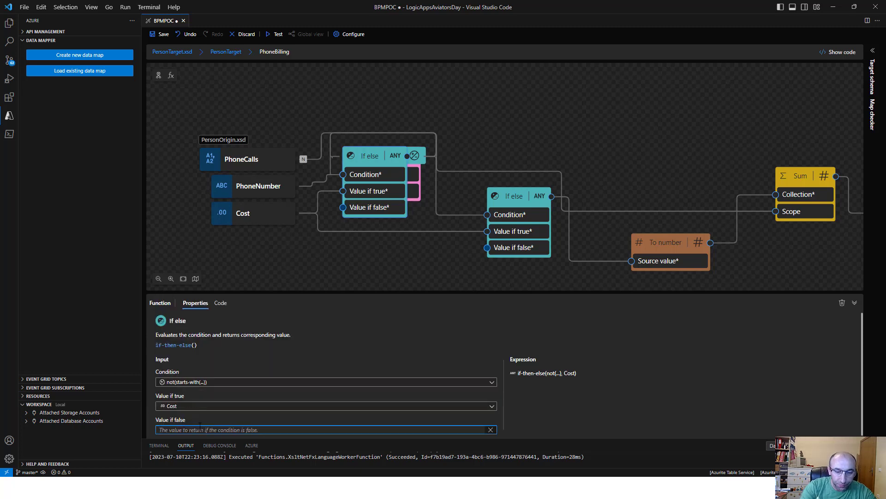
text(0)
click(284, 110)
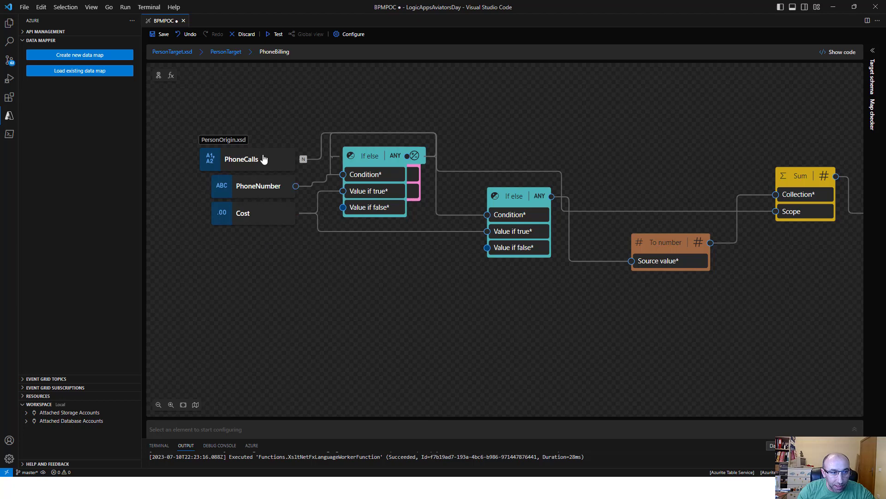
Step: Search the function list for "to n", add a second To number function, and feed it the new If else function's output
click(171, 76)
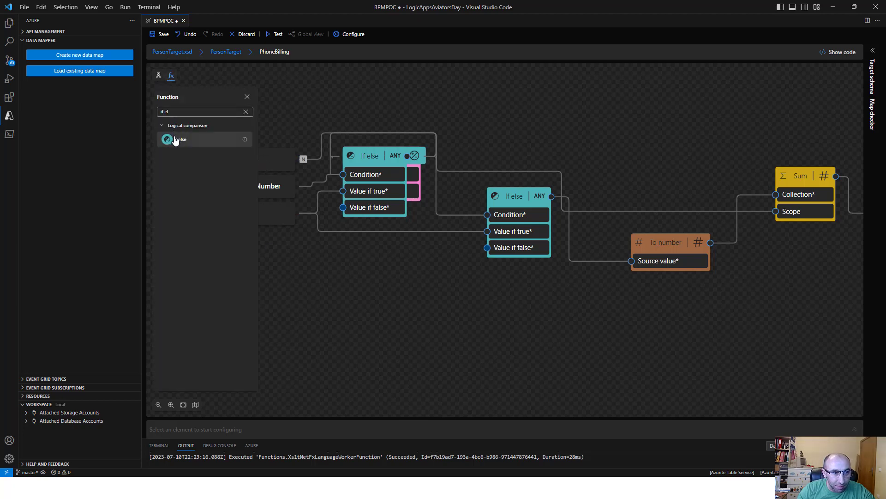
drag(199, 112, 137, 112)
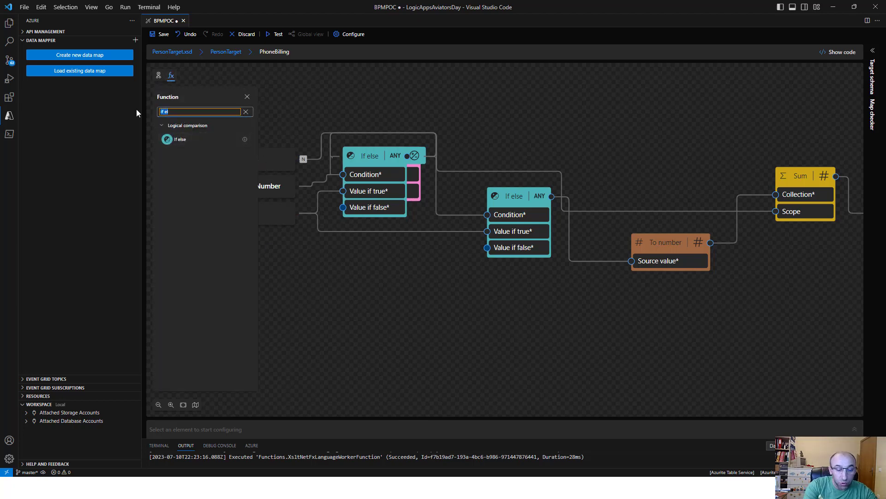
text(to n)
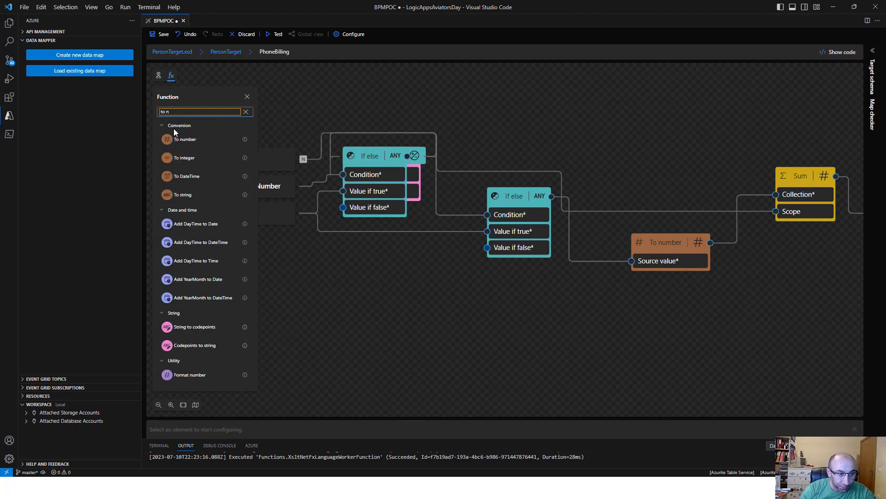
click(199, 139)
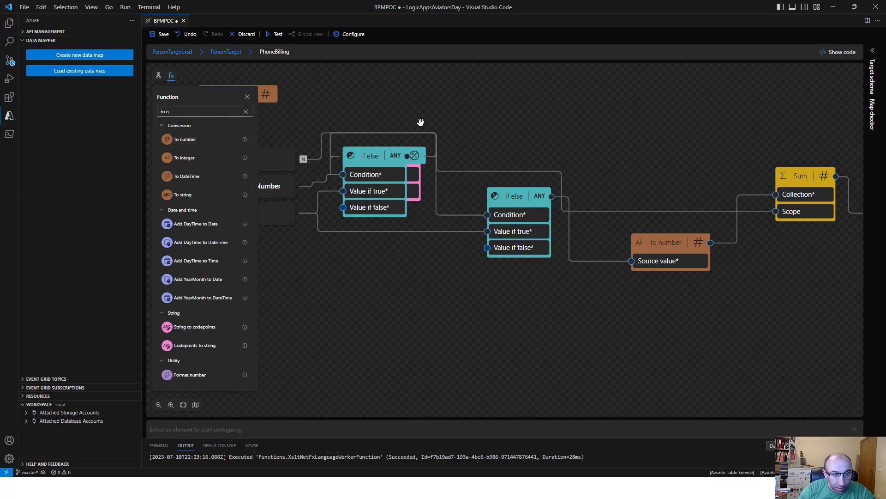
click(247, 96)
click(232, 98)
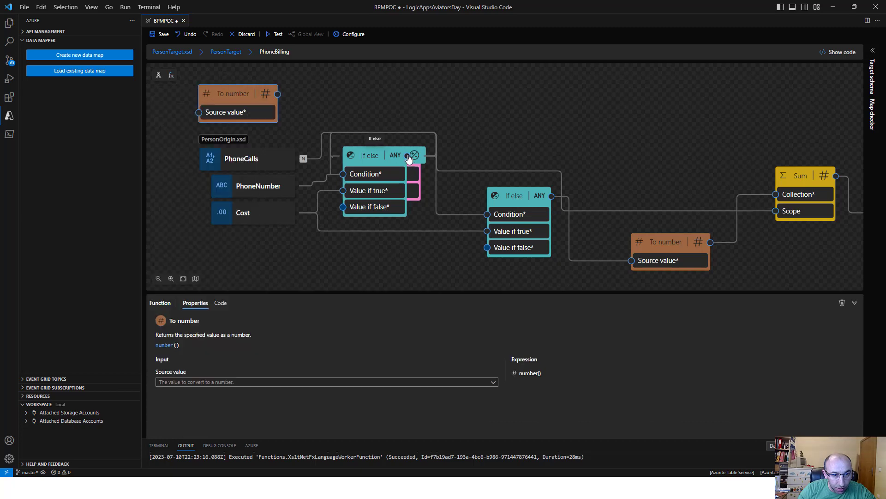
drag(409, 157, 198, 113)
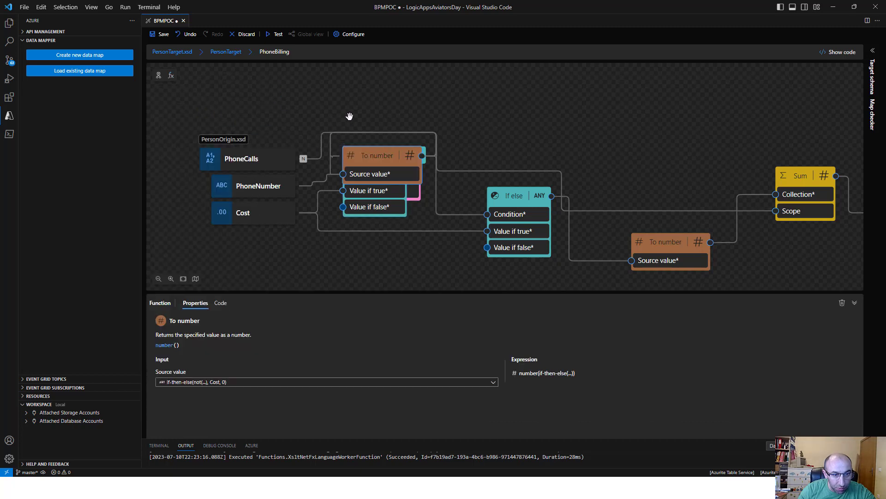
Step: Search the function list for "sum" and add a second Sum function to the PhoneBilling mapping
click(171, 76)
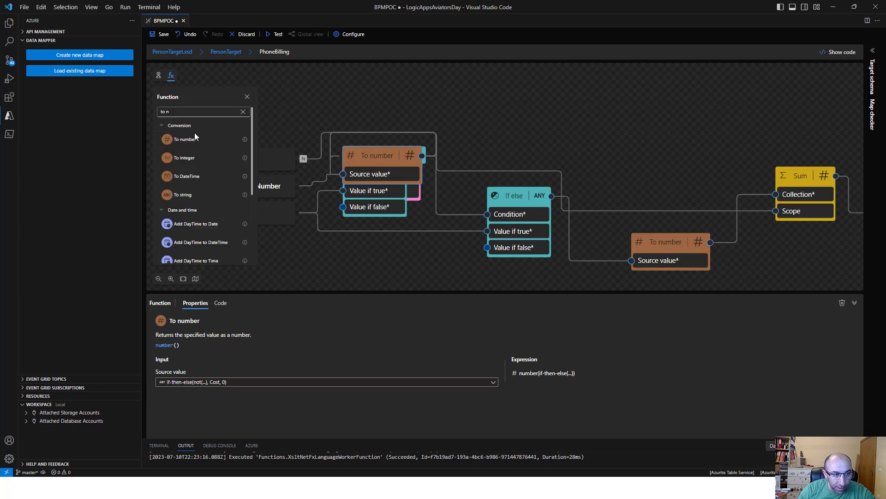
triple_click(188, 111)
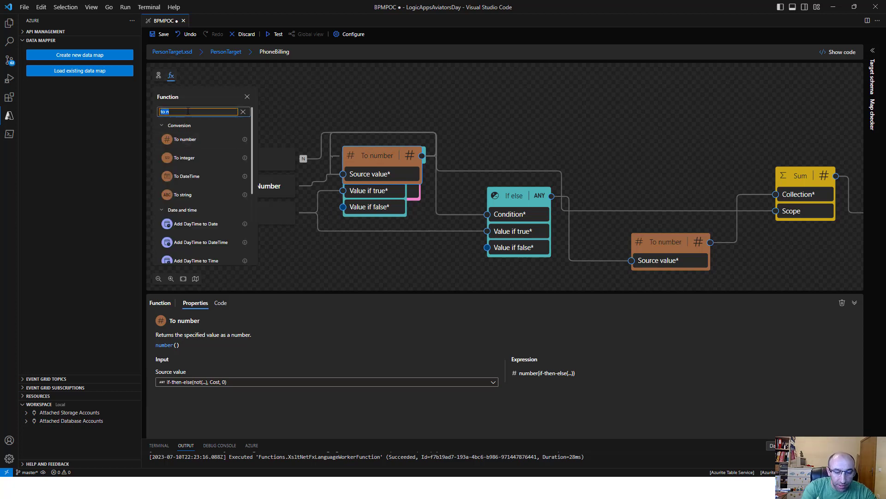
text(sum)
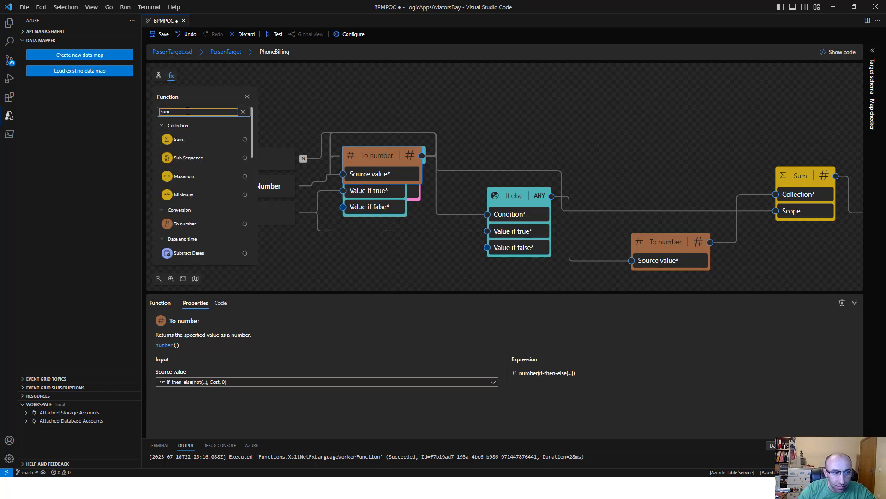
click(191, 141)
click(318, 190)
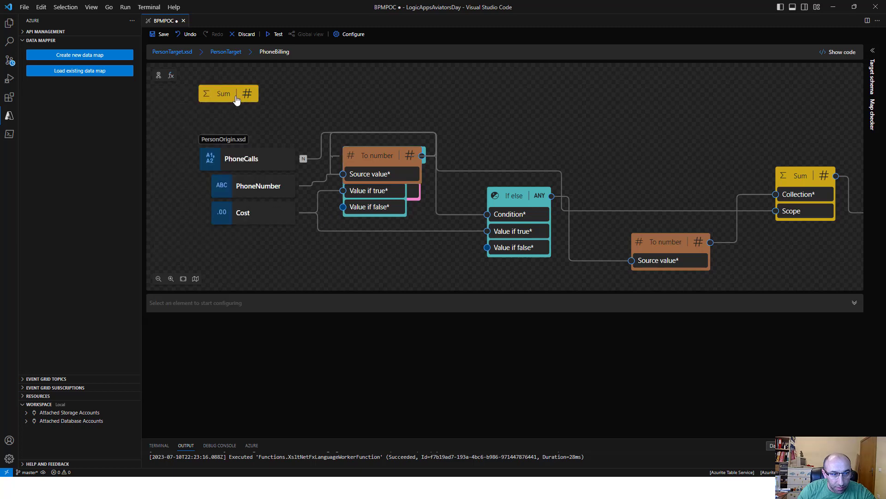
Step: Set the new Sum function's collection to the second To number output, number(if-then-else(...)), and its scope to PhoneCalls
click(234, 100)
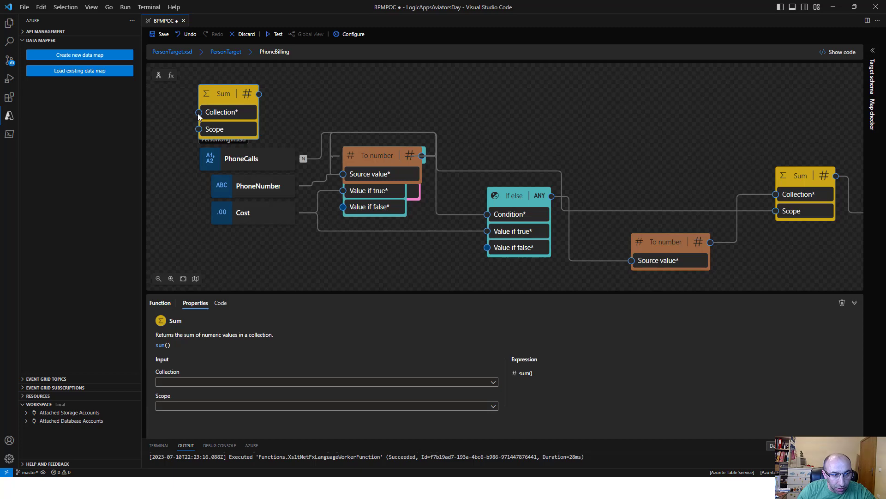
click(295, 382)
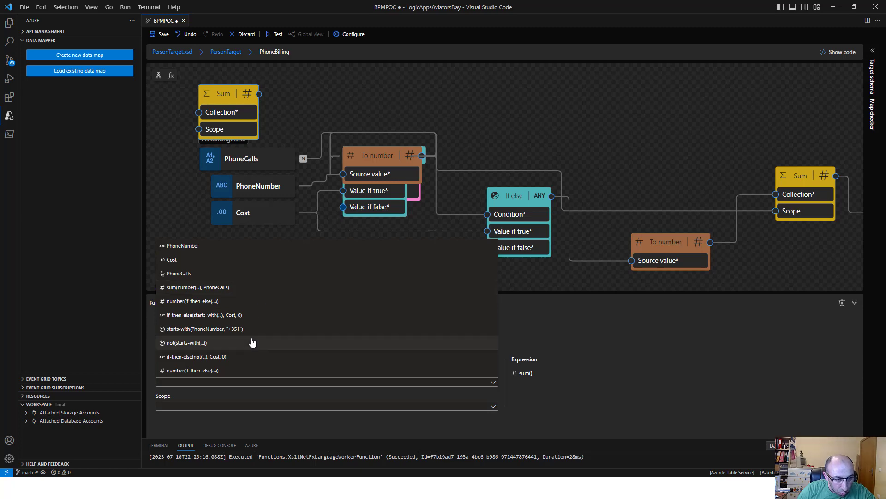
click(237, 371)
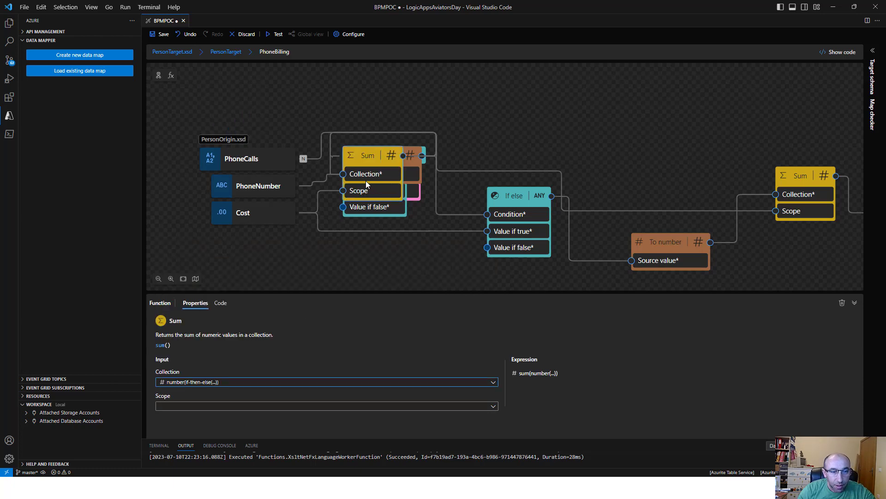
click(204, 406)
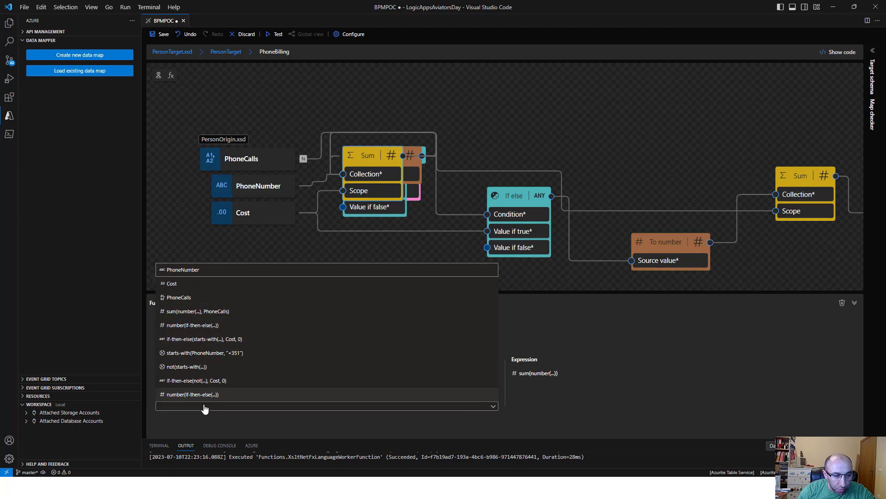
click(194, 297)
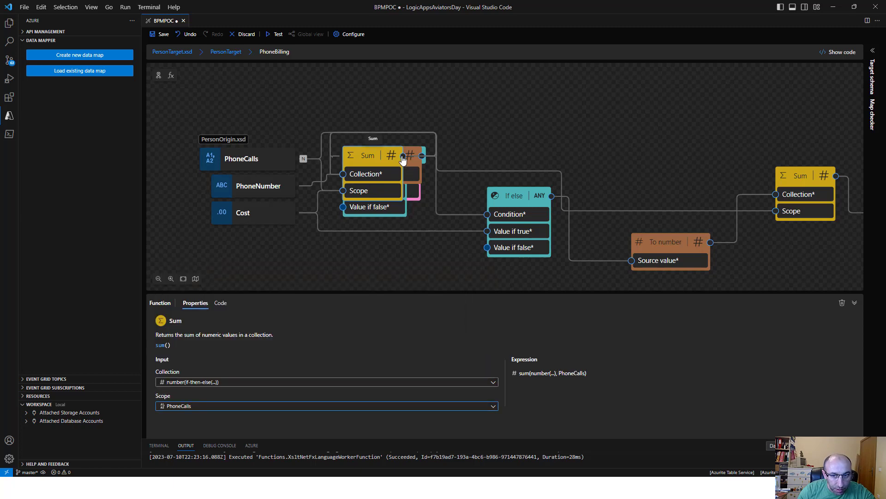
Step: Connect the new Sum function's output to the TotalInternational target element and save the map
drag(589, 145, 511, 143)
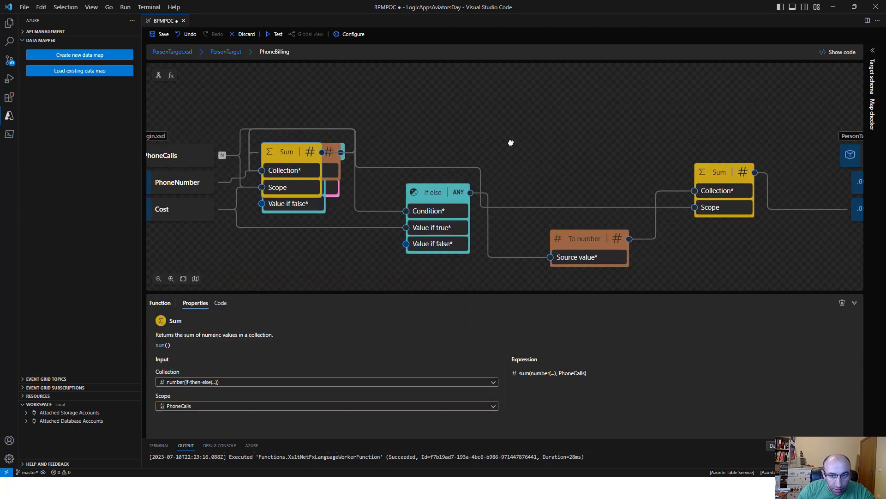
scroll(528, 134, down, 1)
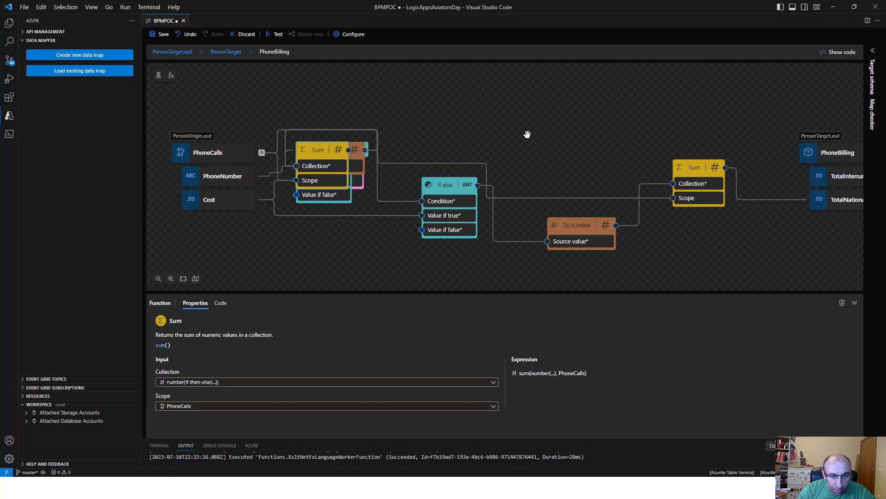
mouse_move(349, 150)
mouse_down()
mouse_move(626, 174)
mouse_move(810, 176)
mouse_up()
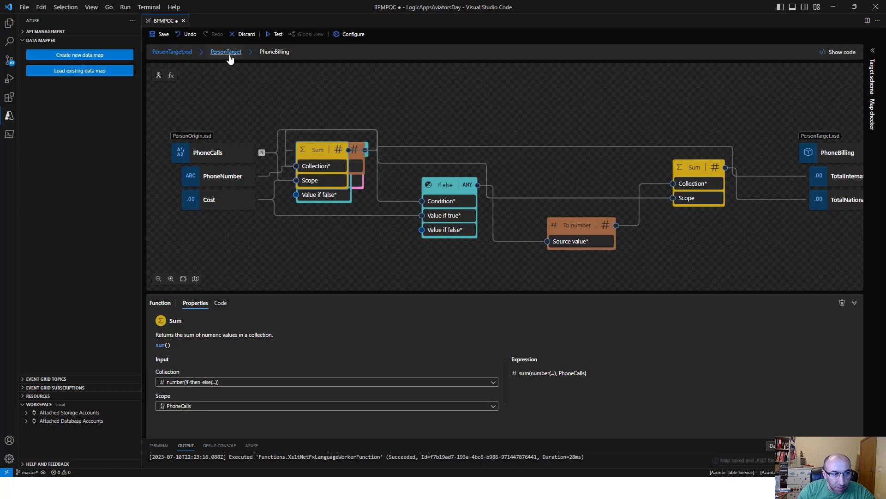
Step: Reload the PhoneBilling mapping to rearrange its functions, and run the map test to check both billing totals
click(270, 54)
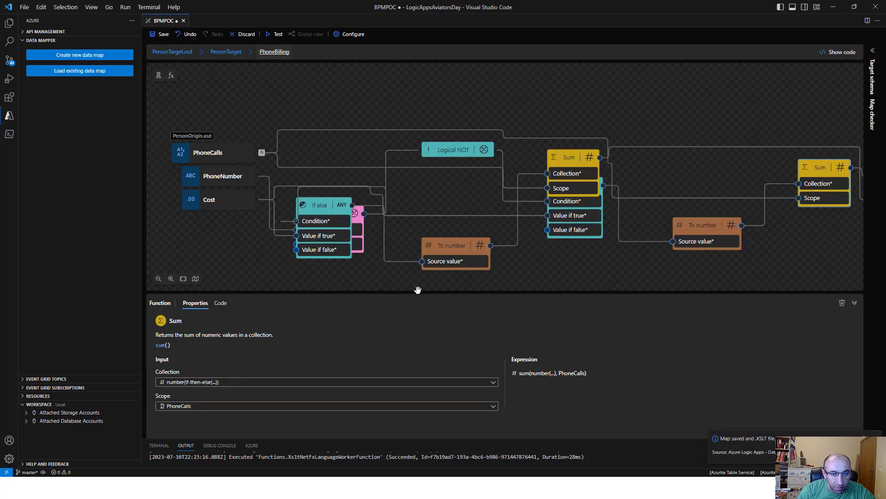
click(268, 35)
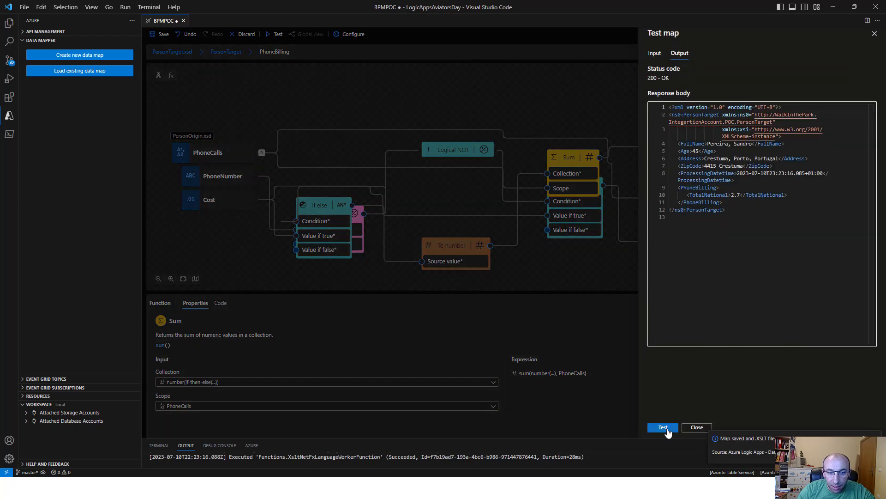
click(665, 428)
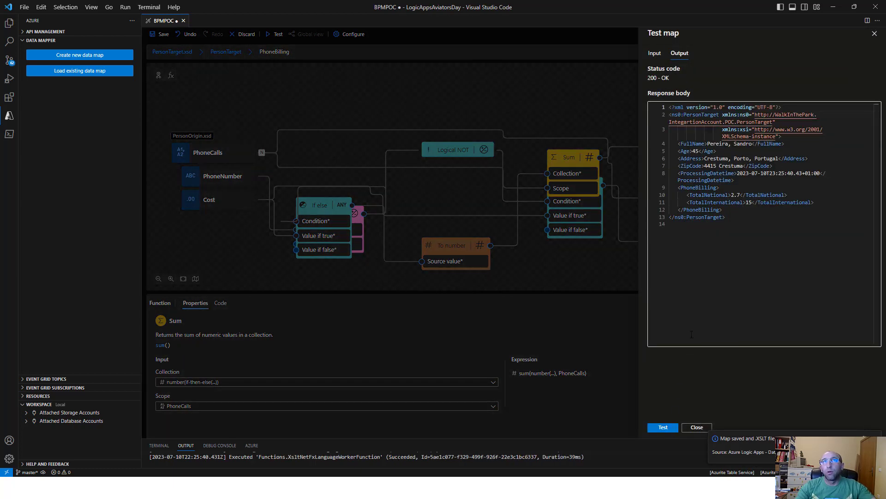